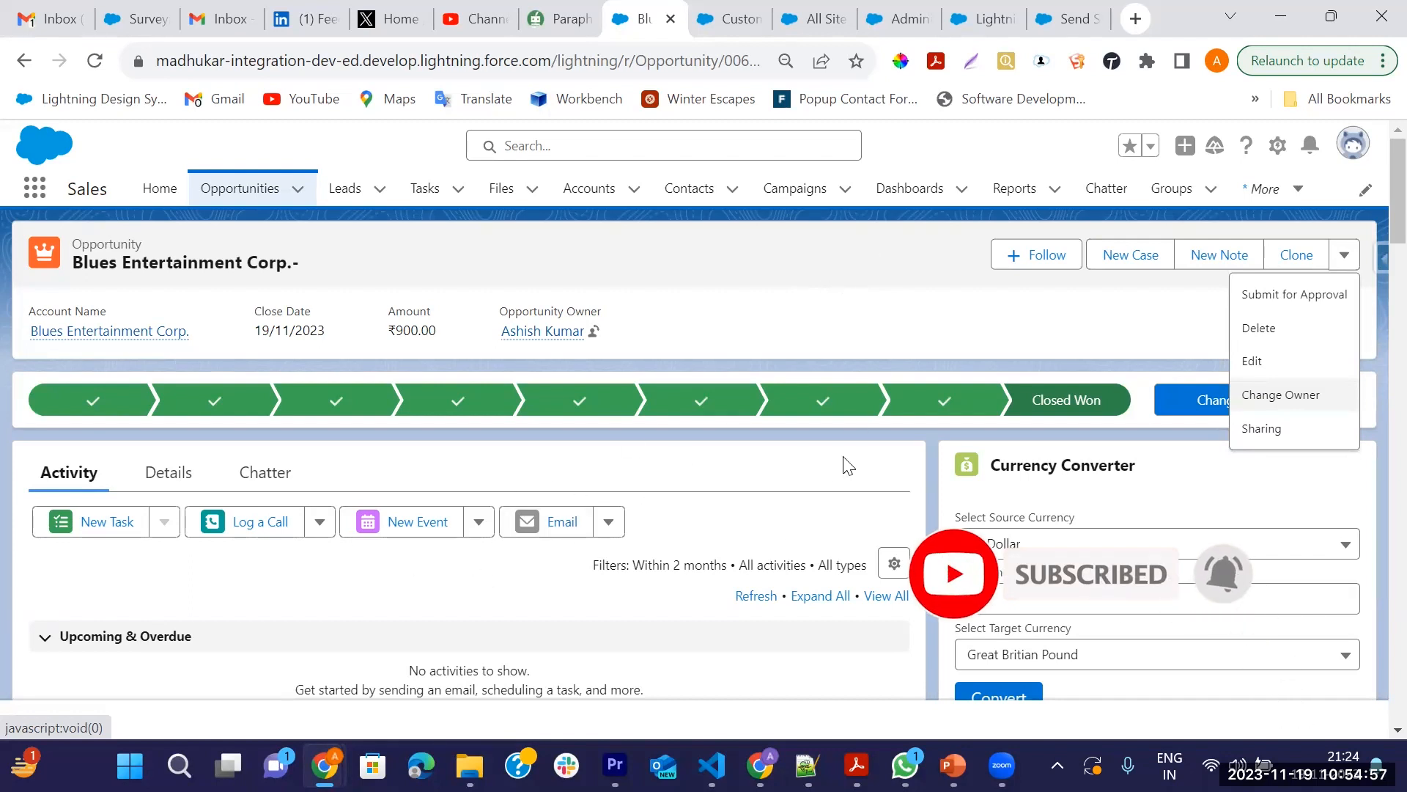
# Display the Blues Entertainment Corp. opportunity's details and examine its Opportunity Information fields.
pyautogui.click(843, 297)
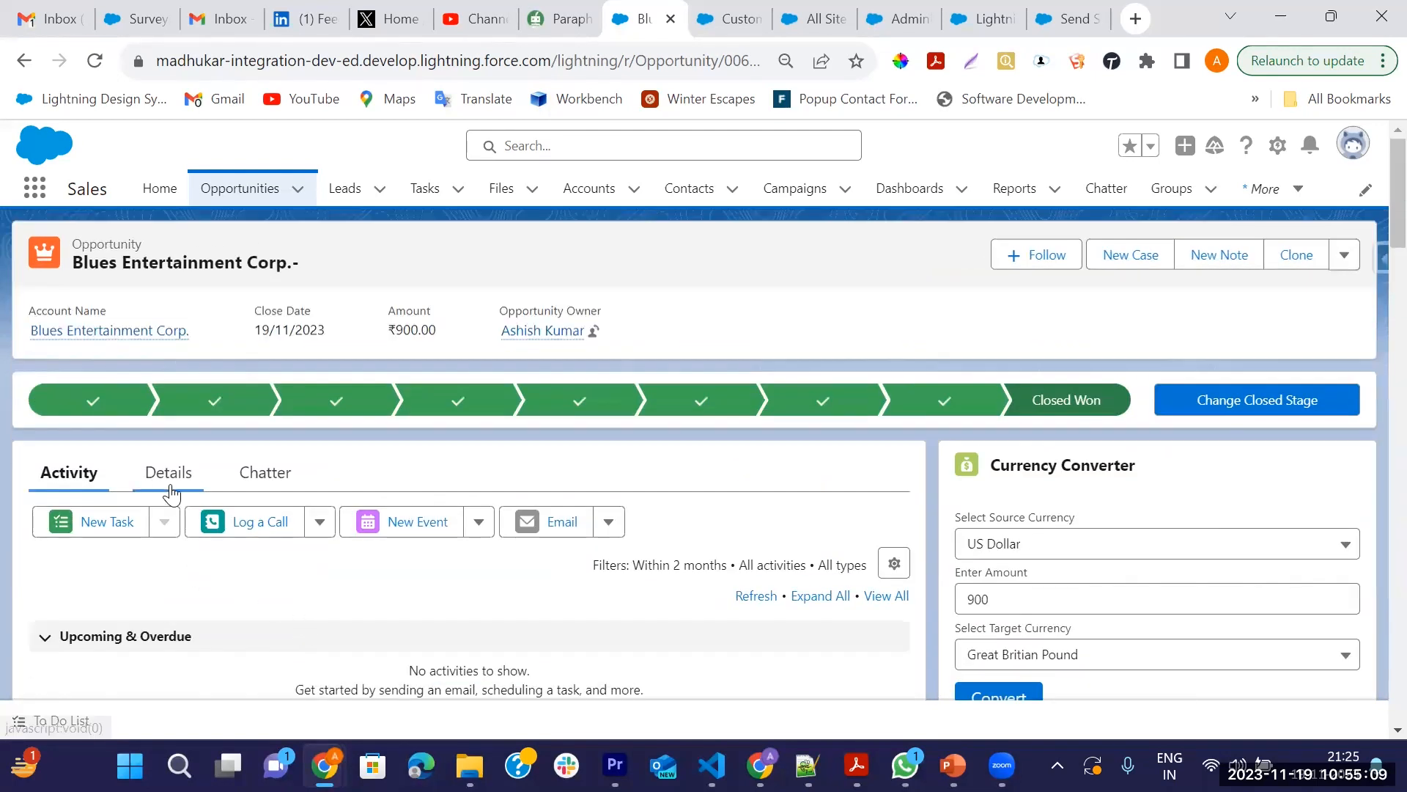
pyautogui.click(170, 484)
pyautogui.scroll(-3, 220, 615)
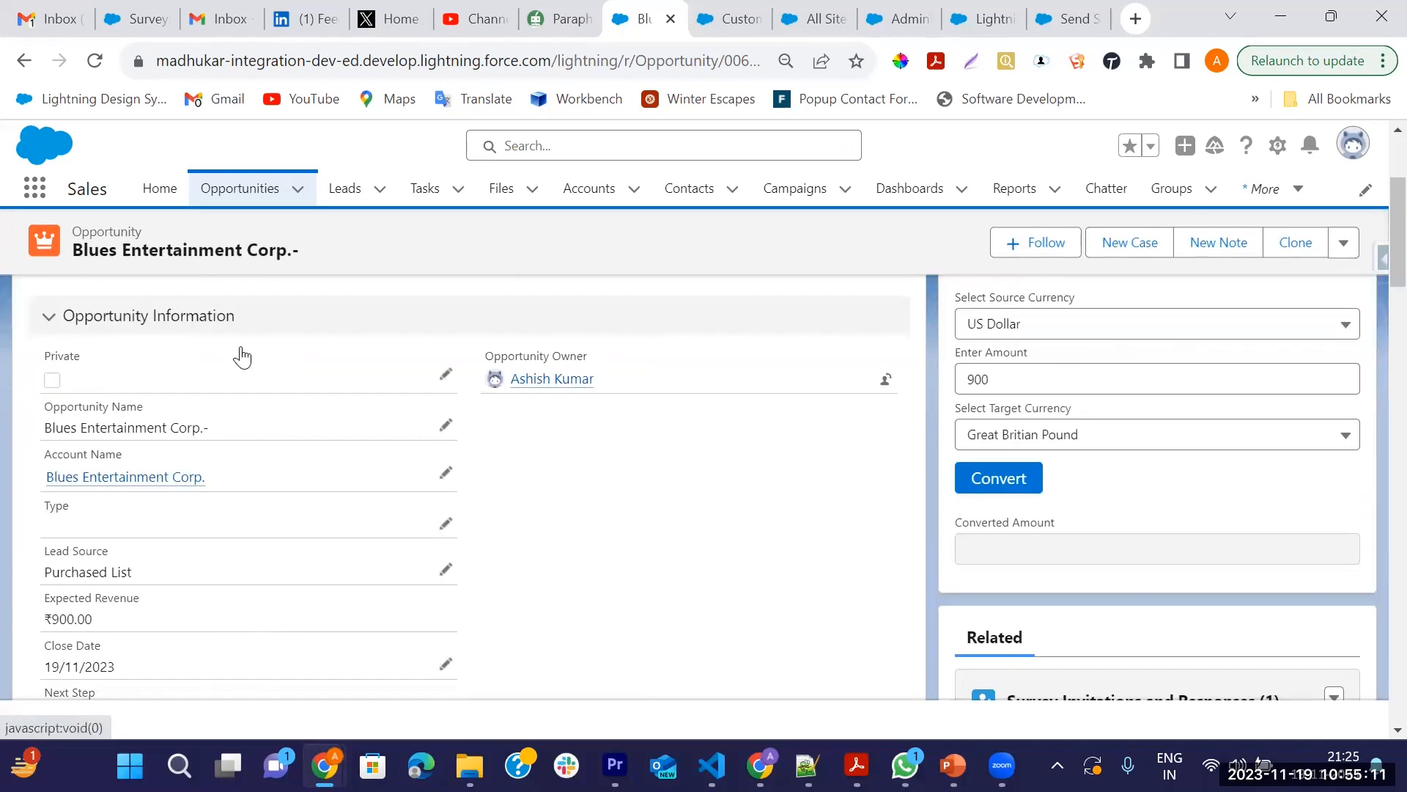
pyautogui.scroll(3, 310, 620)
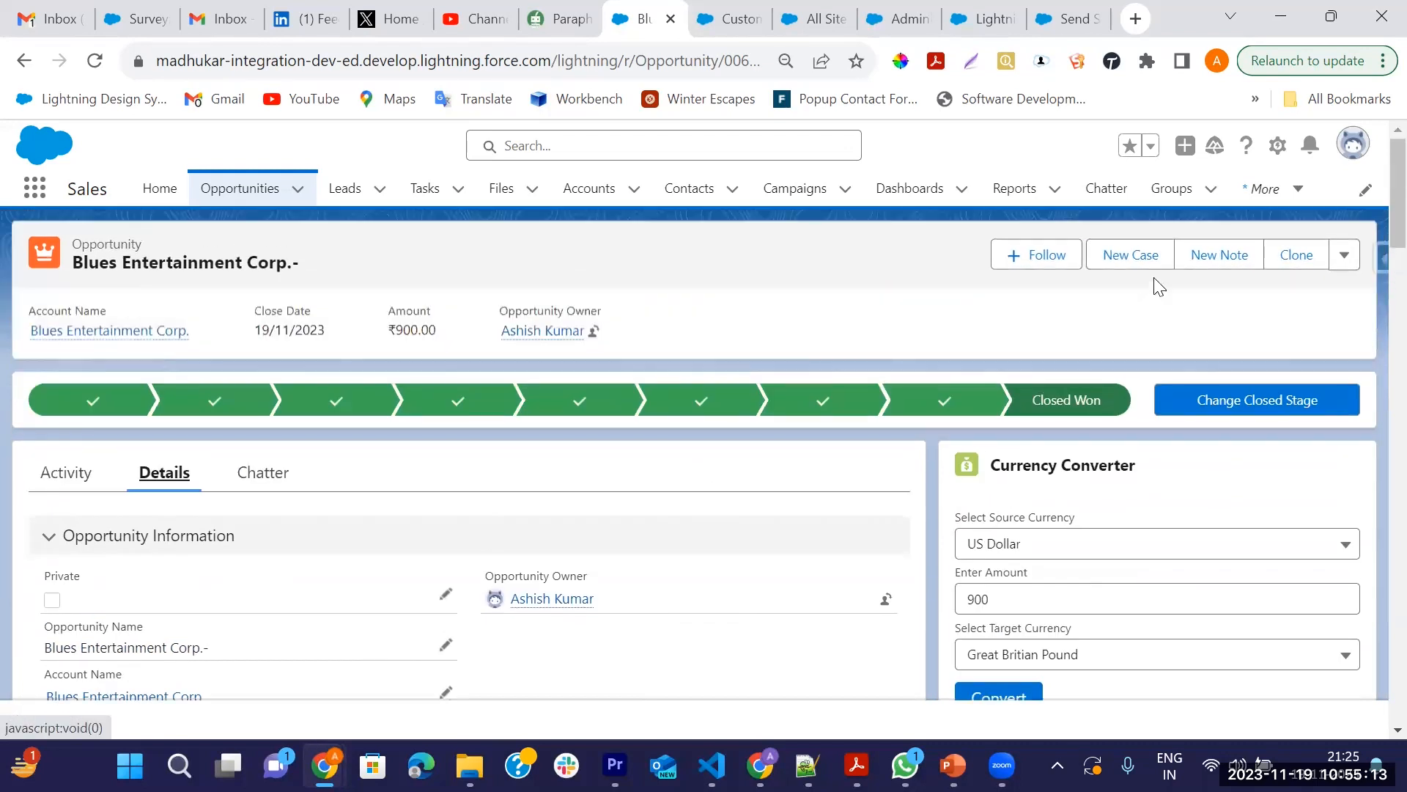
pyautogui.click(1282, 149)
pyautogui.scroll(-4, 499, 628)
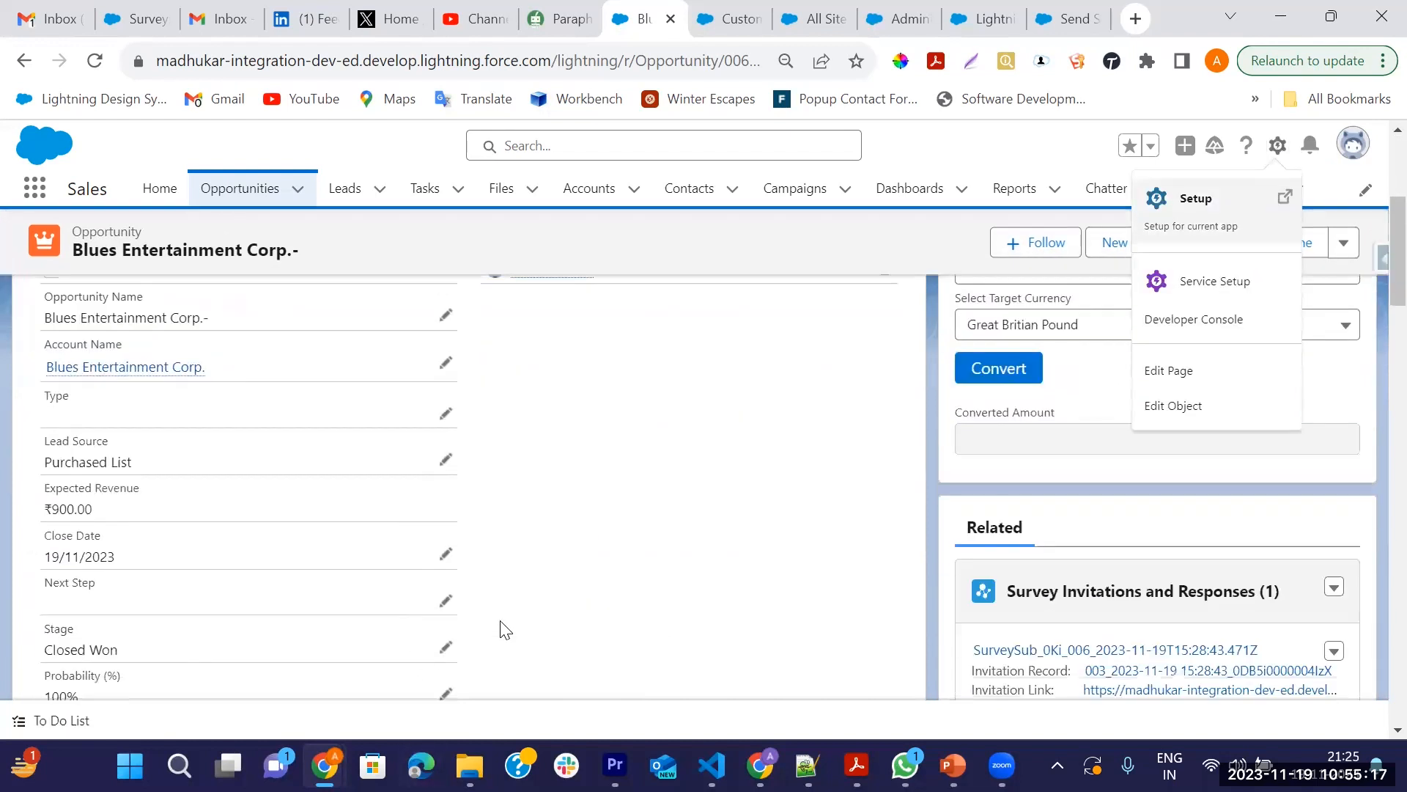
pyautogui.scroll(-3, 481, 606)
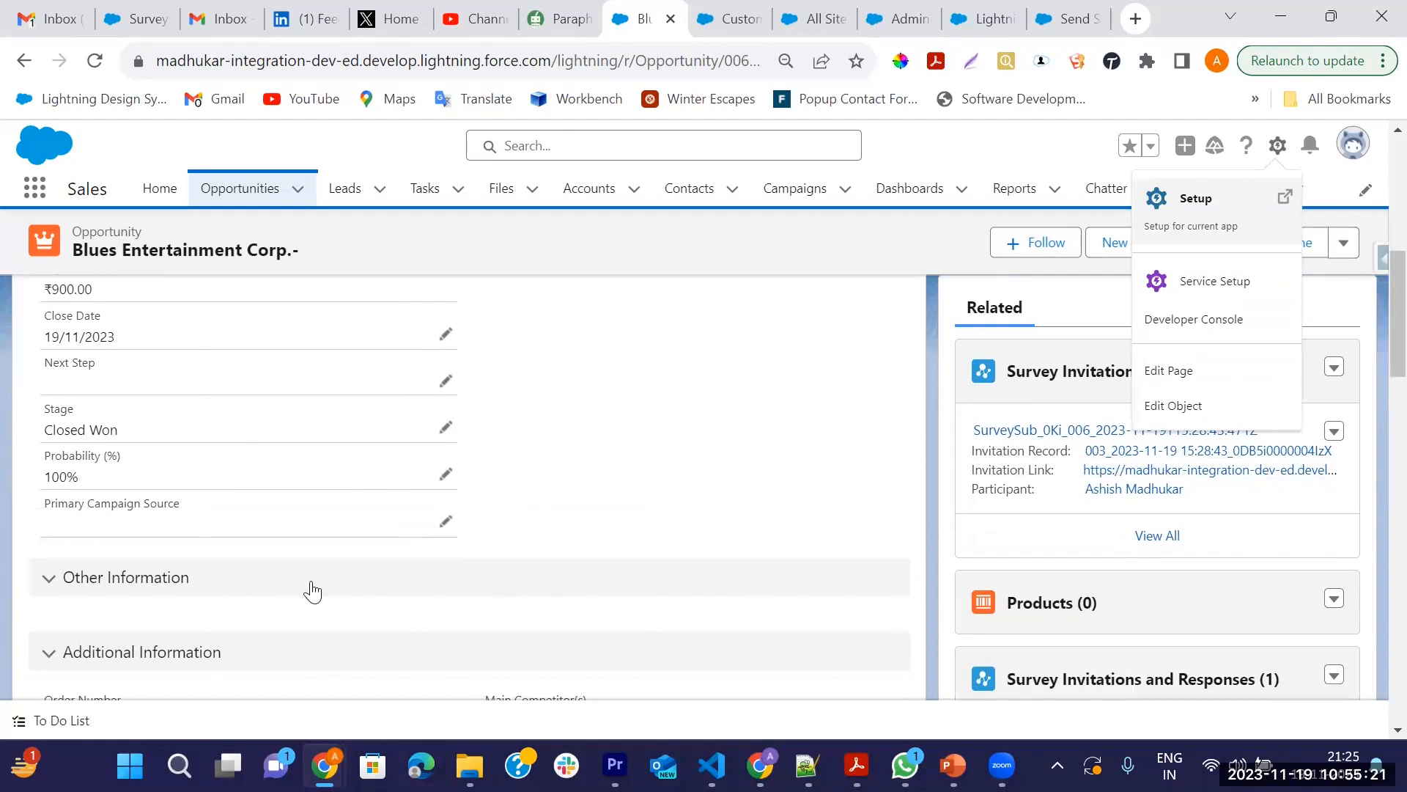
# Examine the Stage choices available when editing the opportunity, and discard the edit.
pyautogui.click(446, 428)
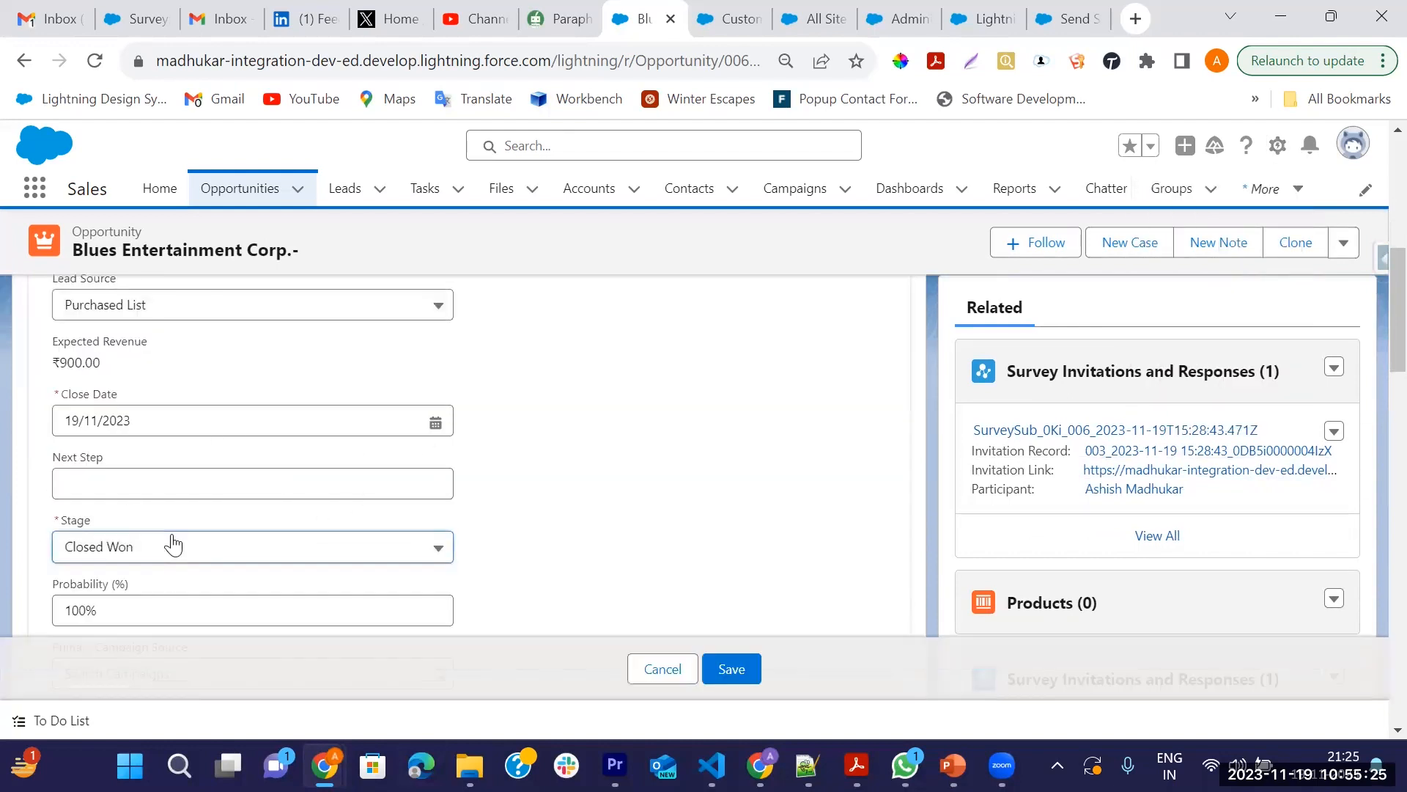
pyautogui.click(173, 544)
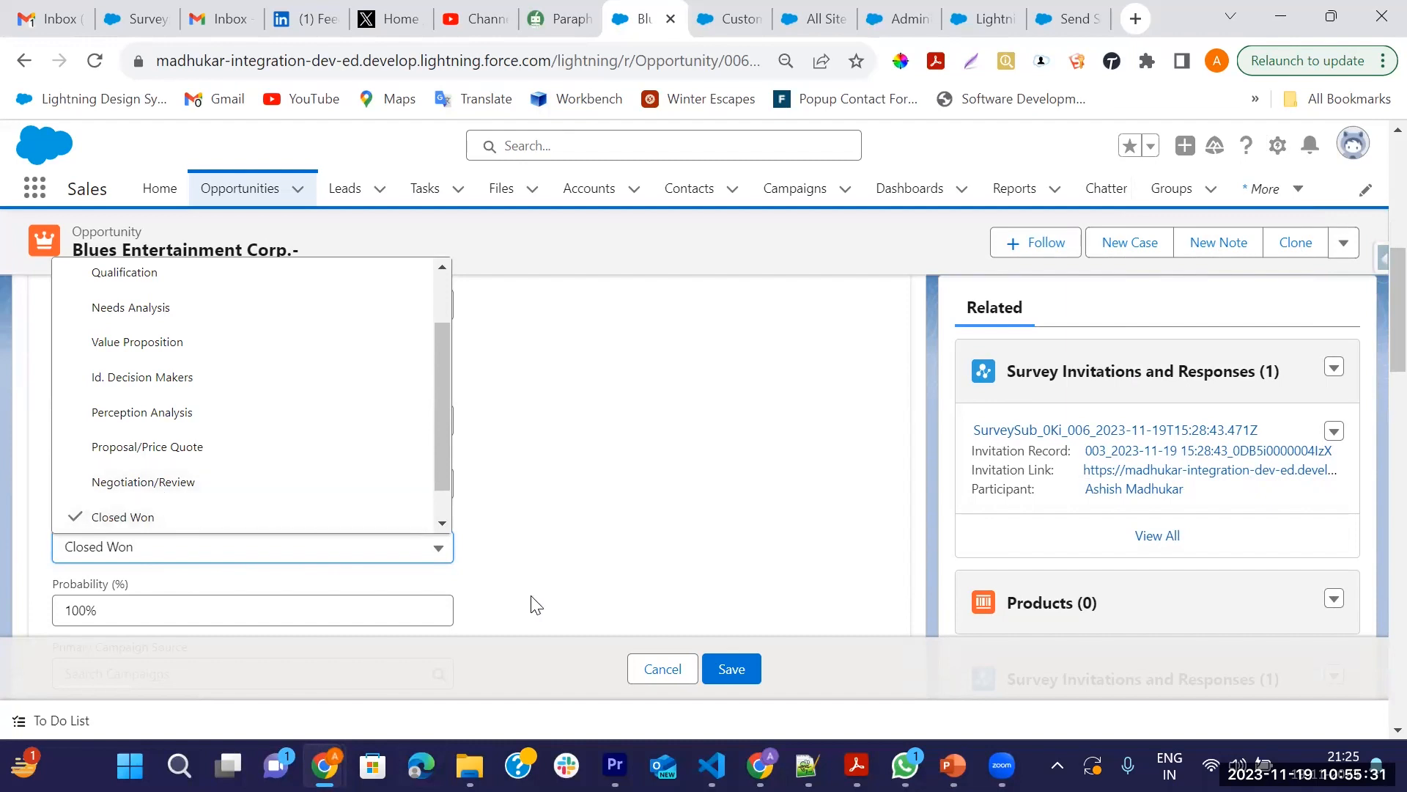
pyautogui.click(640, 670)
pyautogui.scroll(10, 652, 645)
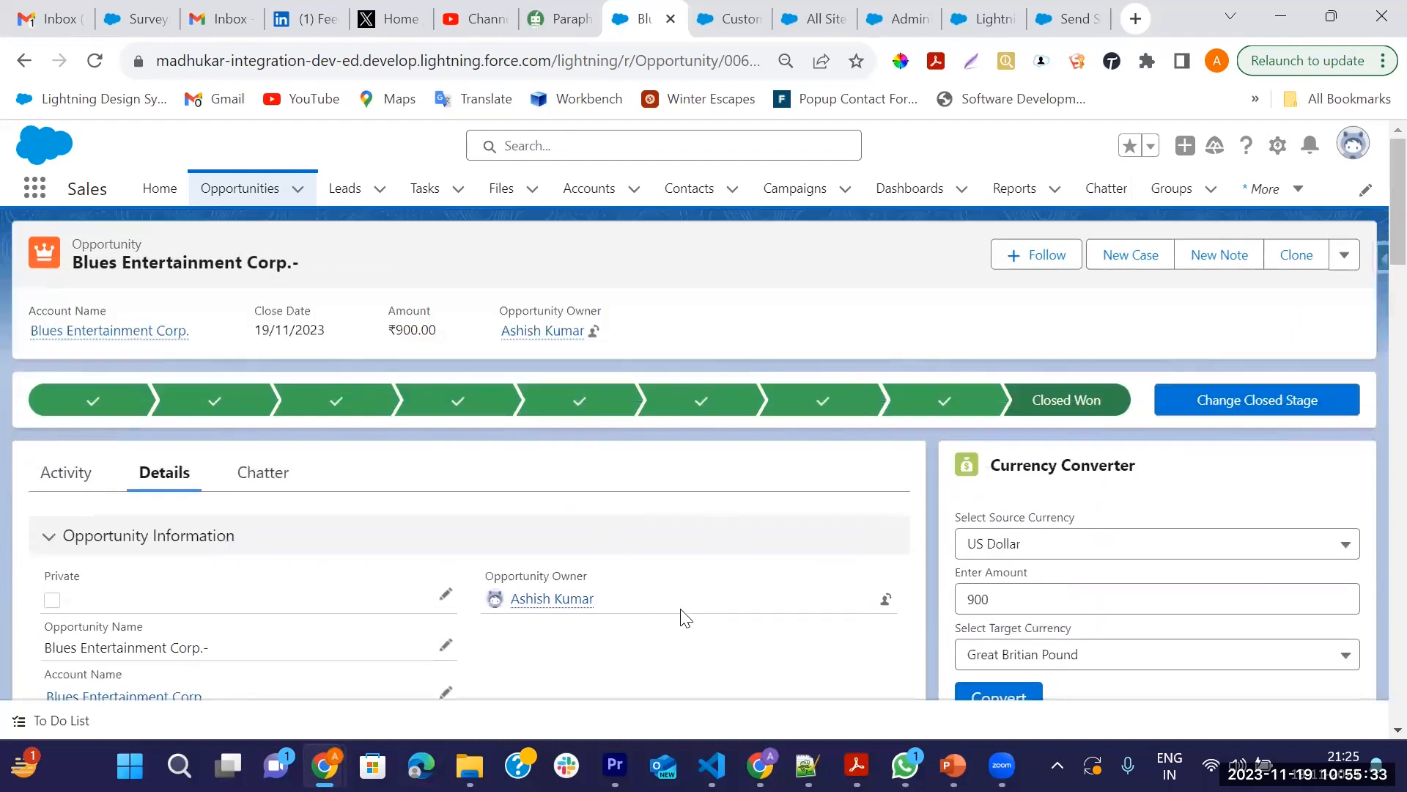
# Read through the opportunity's detail fields, including close date, stage and probability.
pyautogui.scroll(-3, 336, 645)
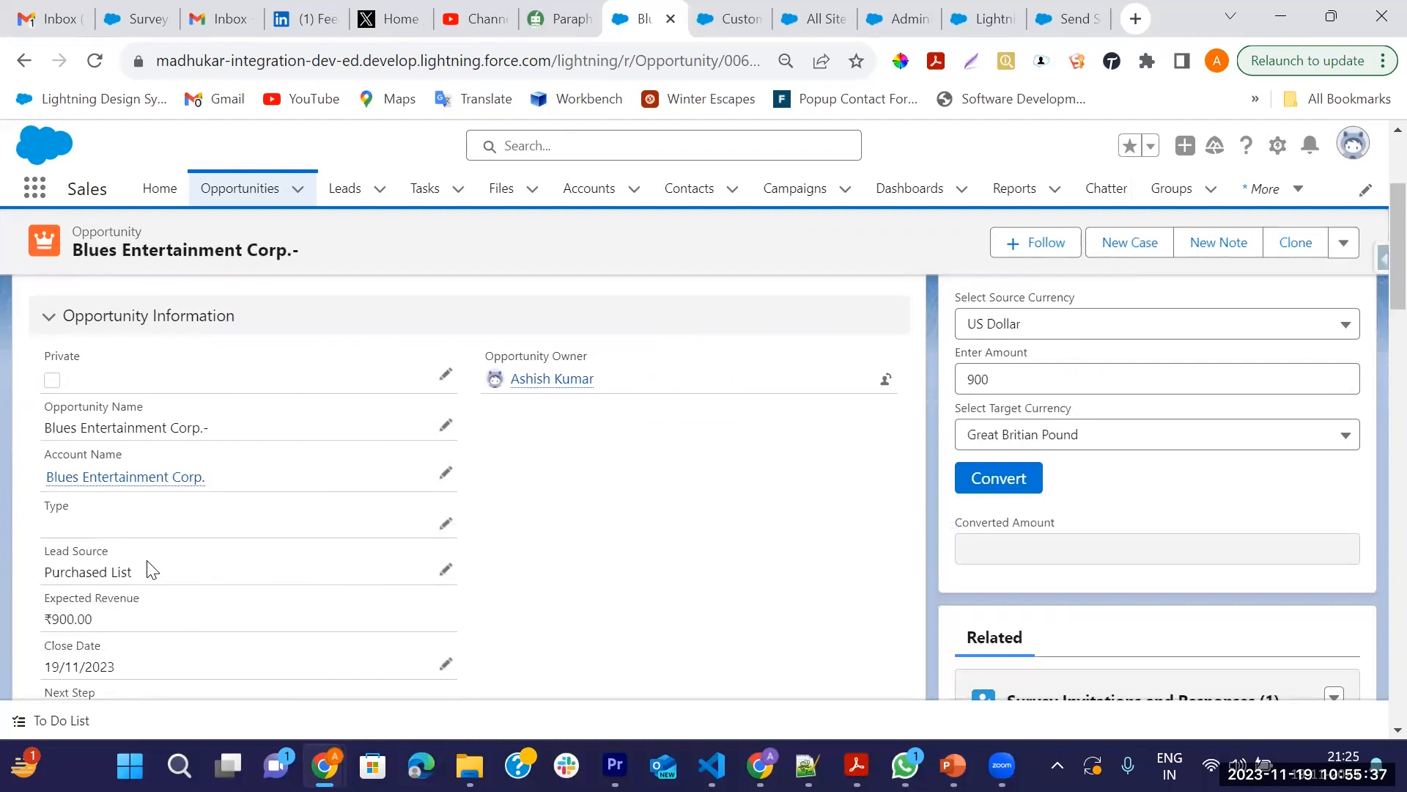
pyautogui.scroll(-5, 170, 645)
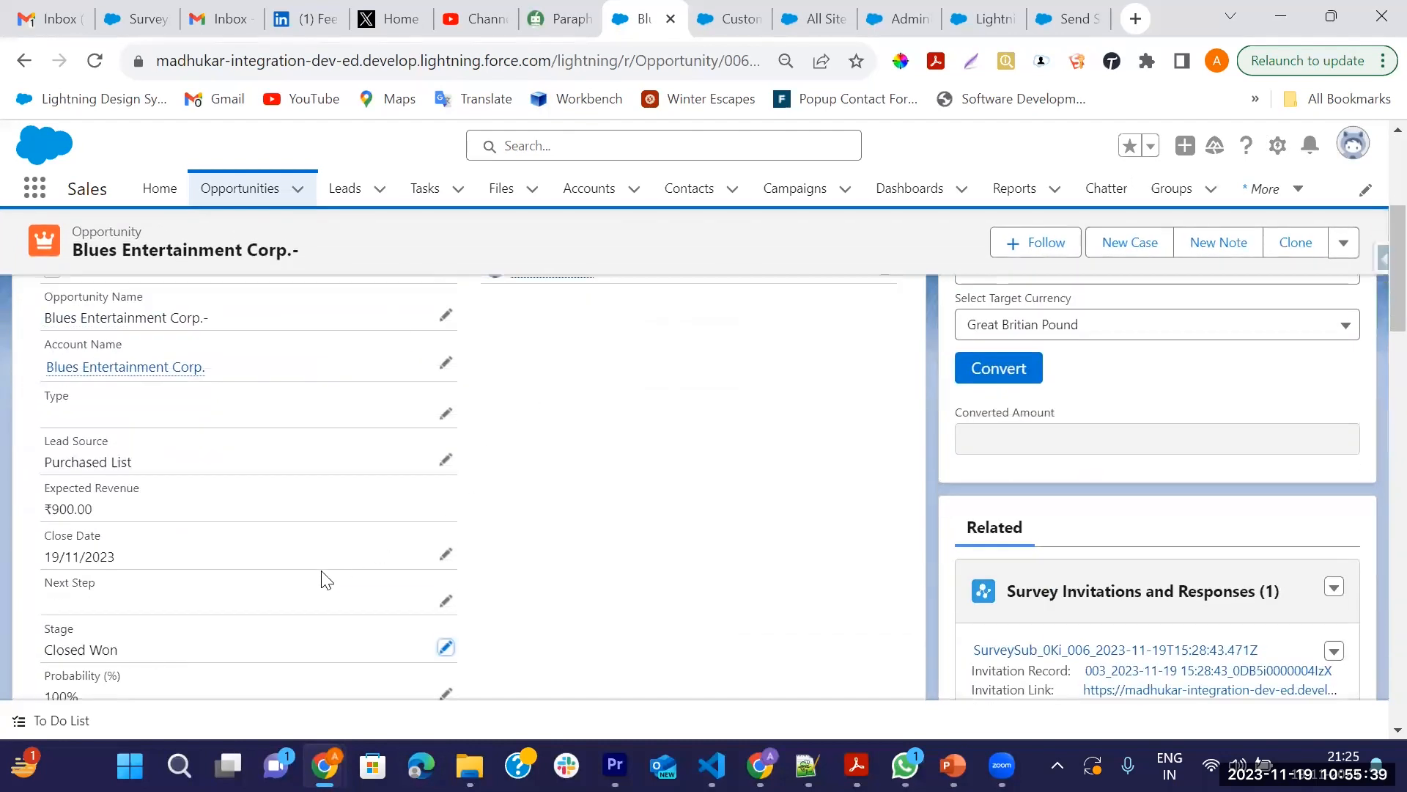
pyautogui.scroll(-3, 292, 574)
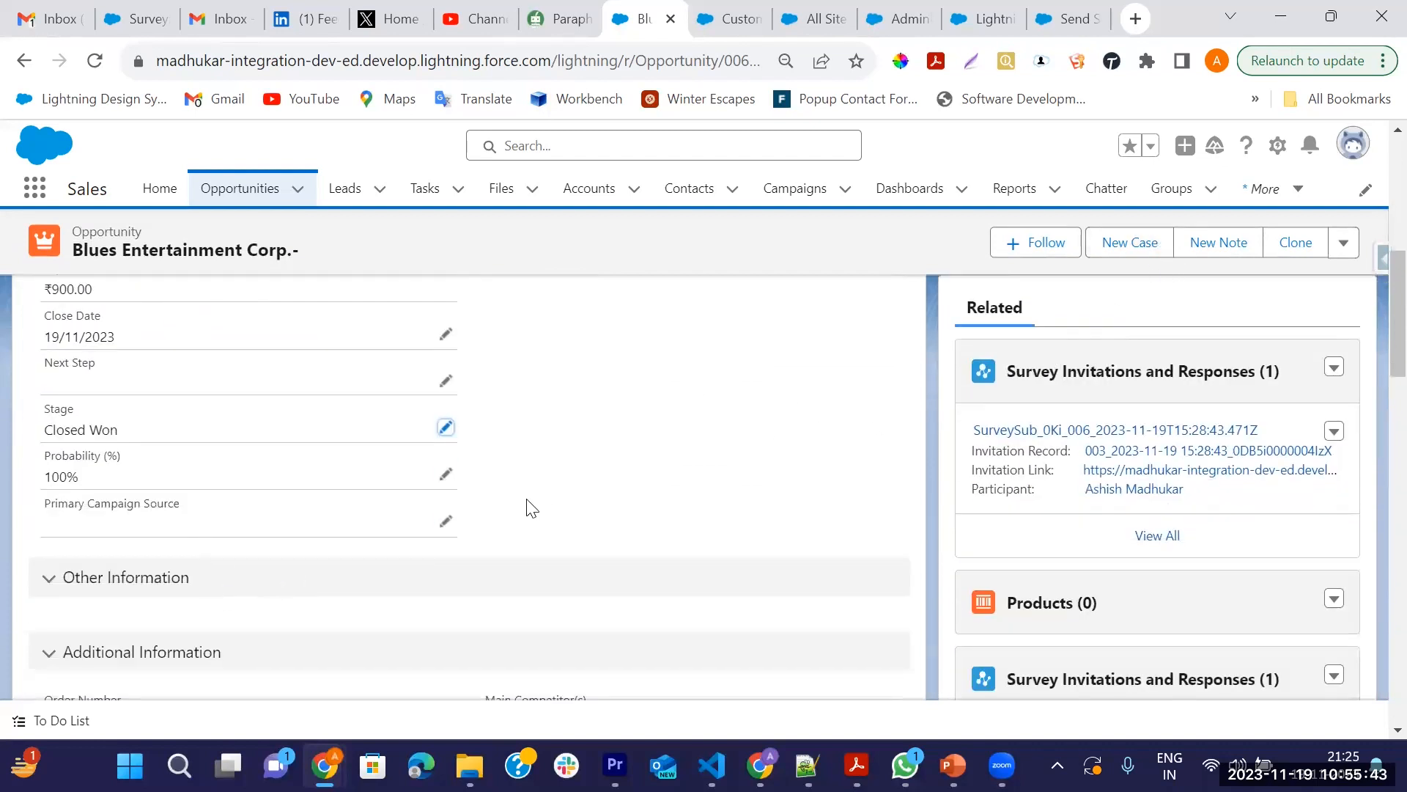
pyautogui.scroll(-4, 450, 575)
pyautogui.scroll(6, 220, 513)
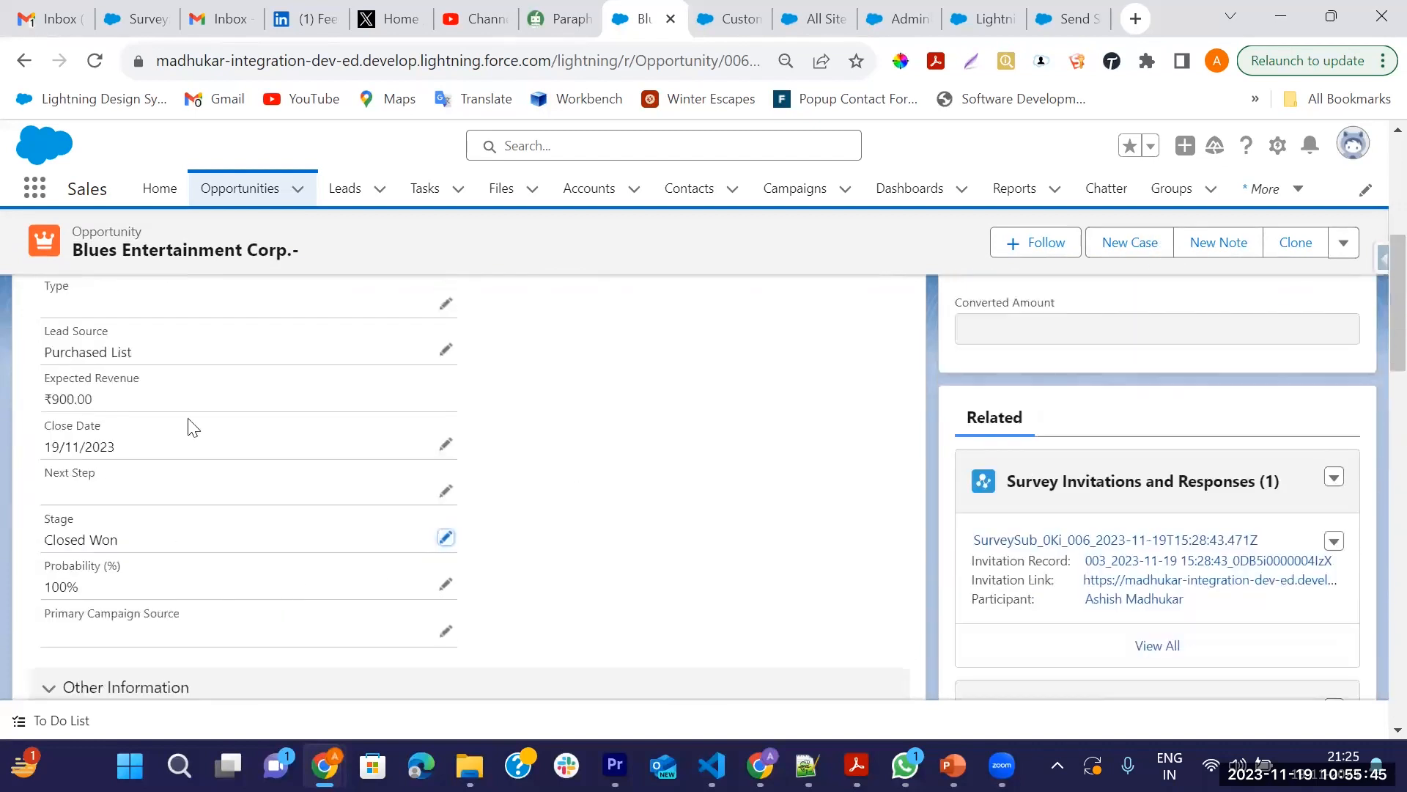
pyautogui.scroll(3, 271, 475)
pyautogui.scroll(3, 245, 471)
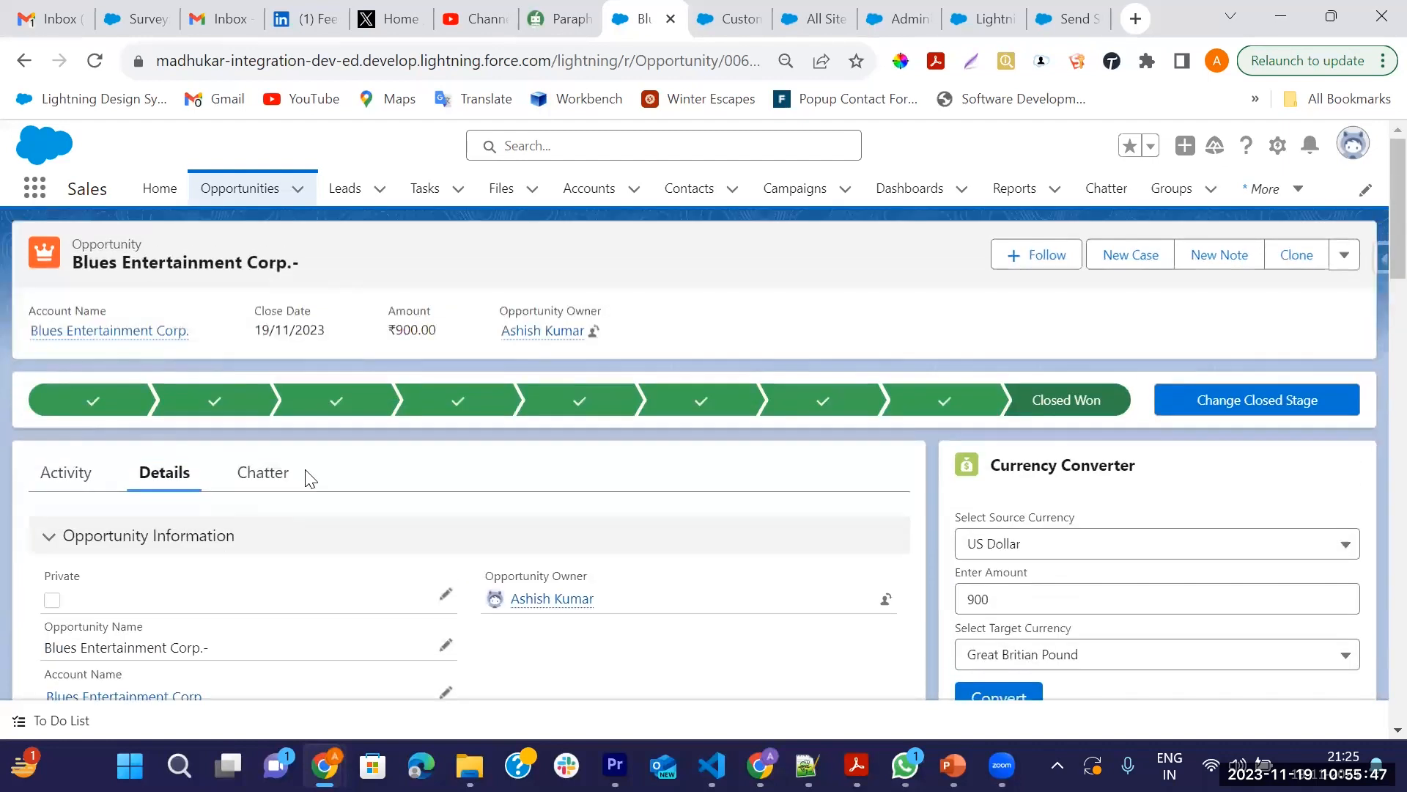
pyautogui.scroll(-4, 179, 550)
pyautogui.scroll(-2, 220, 571)
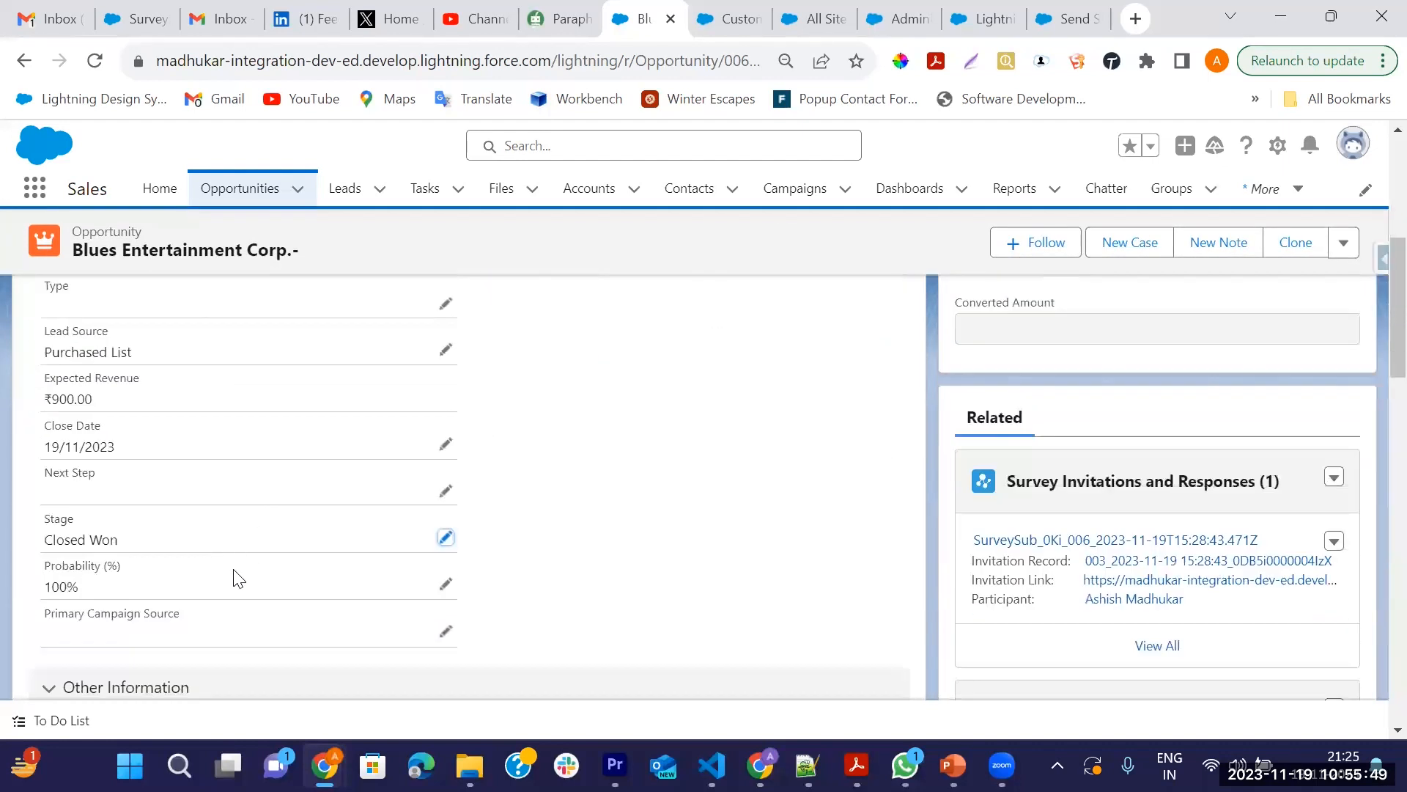
pyautogui.scroll(2, 229, 548)
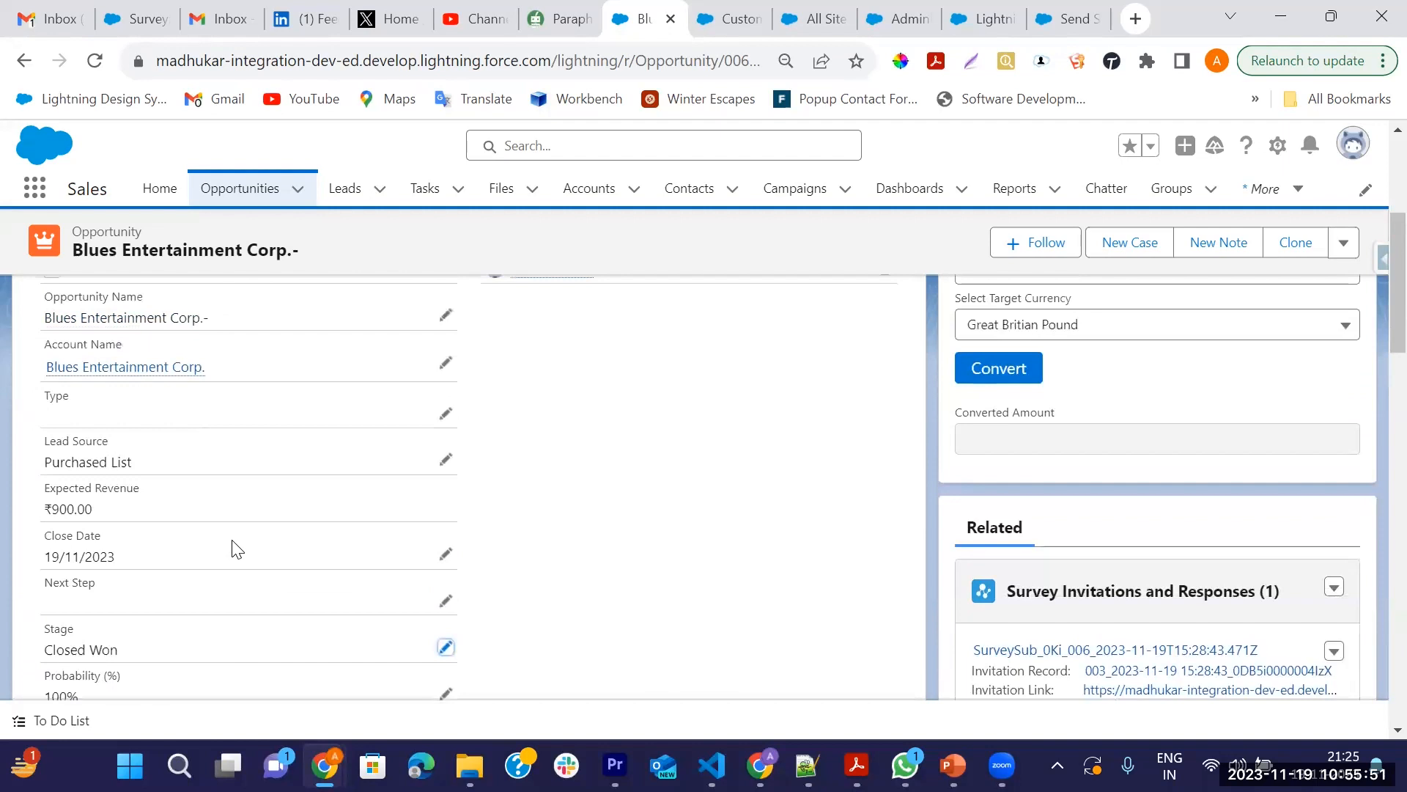
pyautogui.scroll(-2, 294, 554)
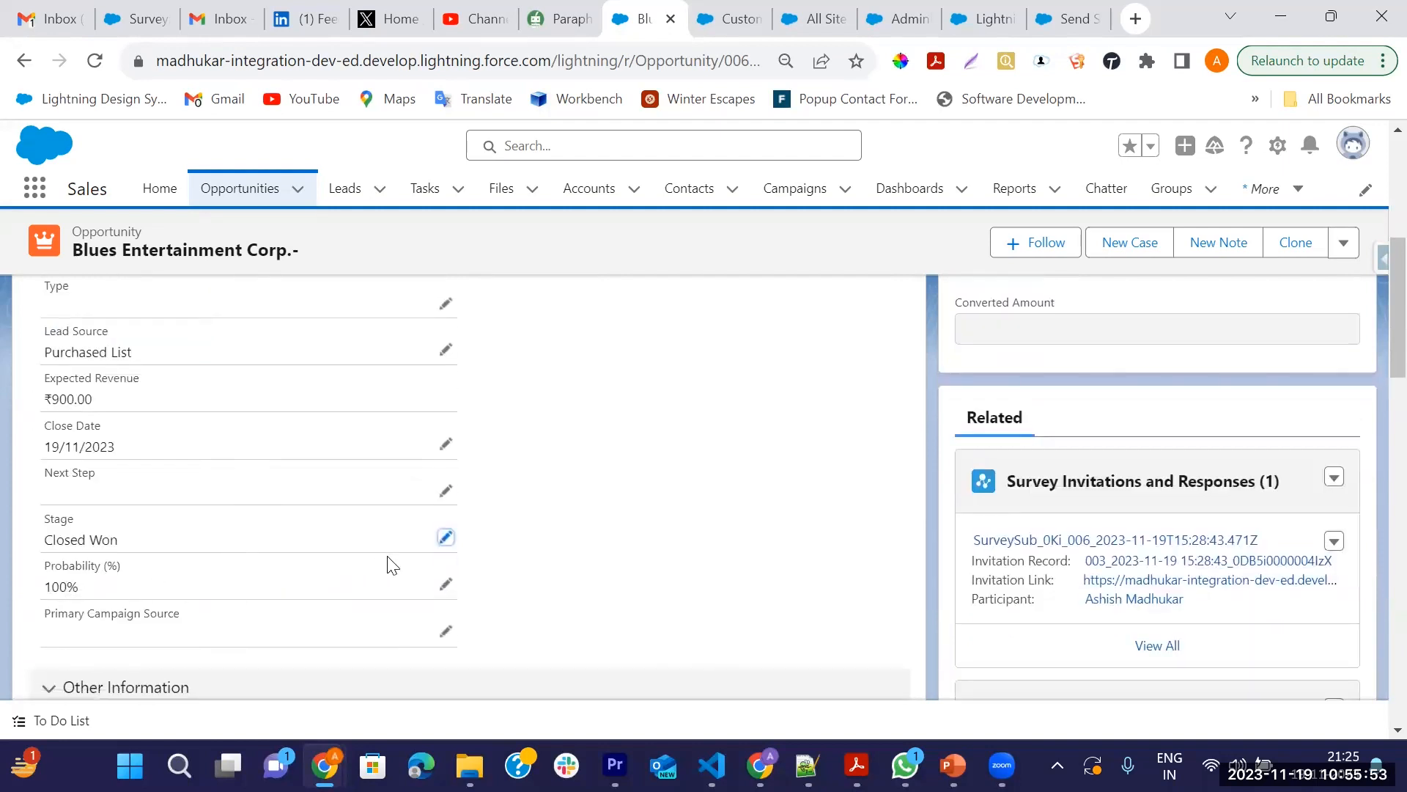
pyautogui.click(445, 537)
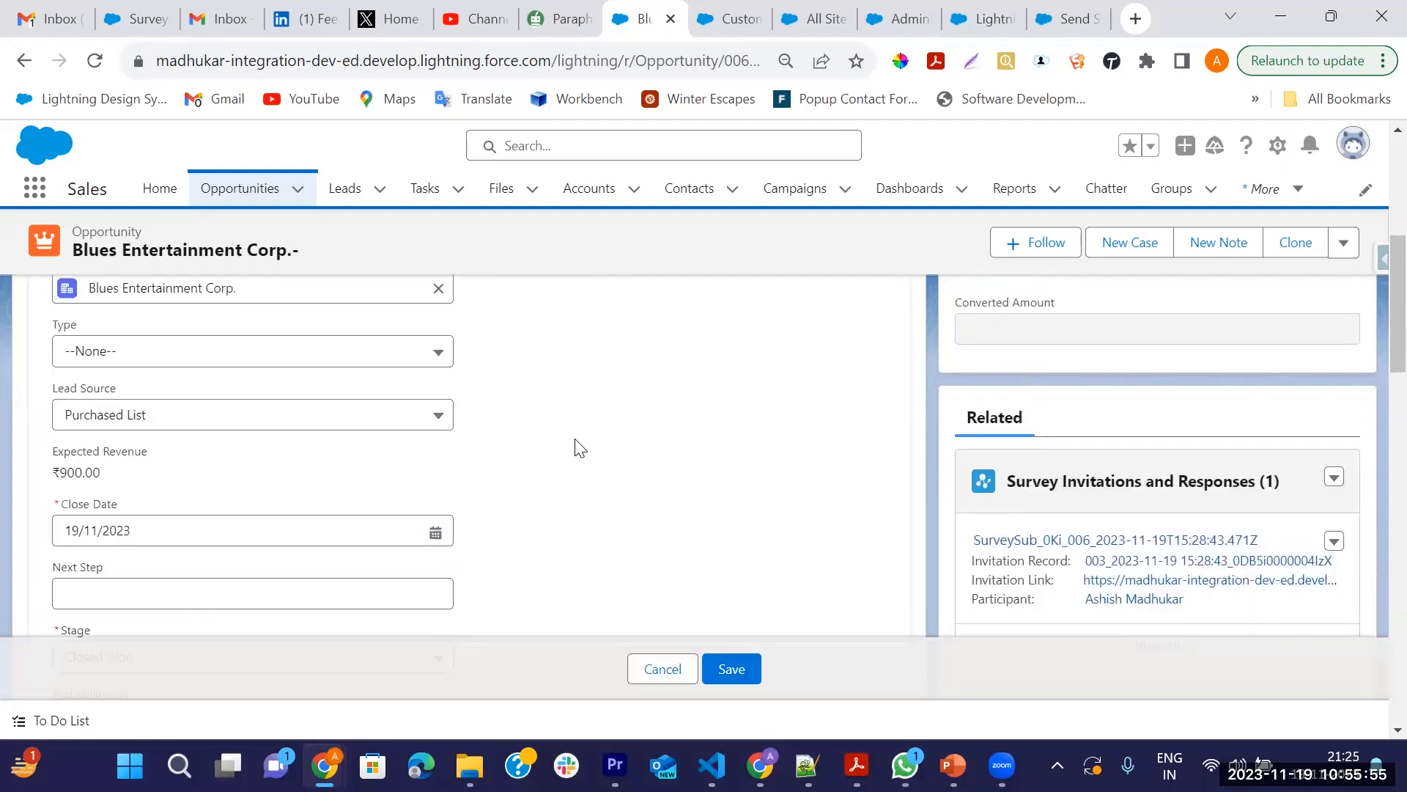
pyautogui.click(645, 675)
pyautogui.scroll(5, 471, 559)
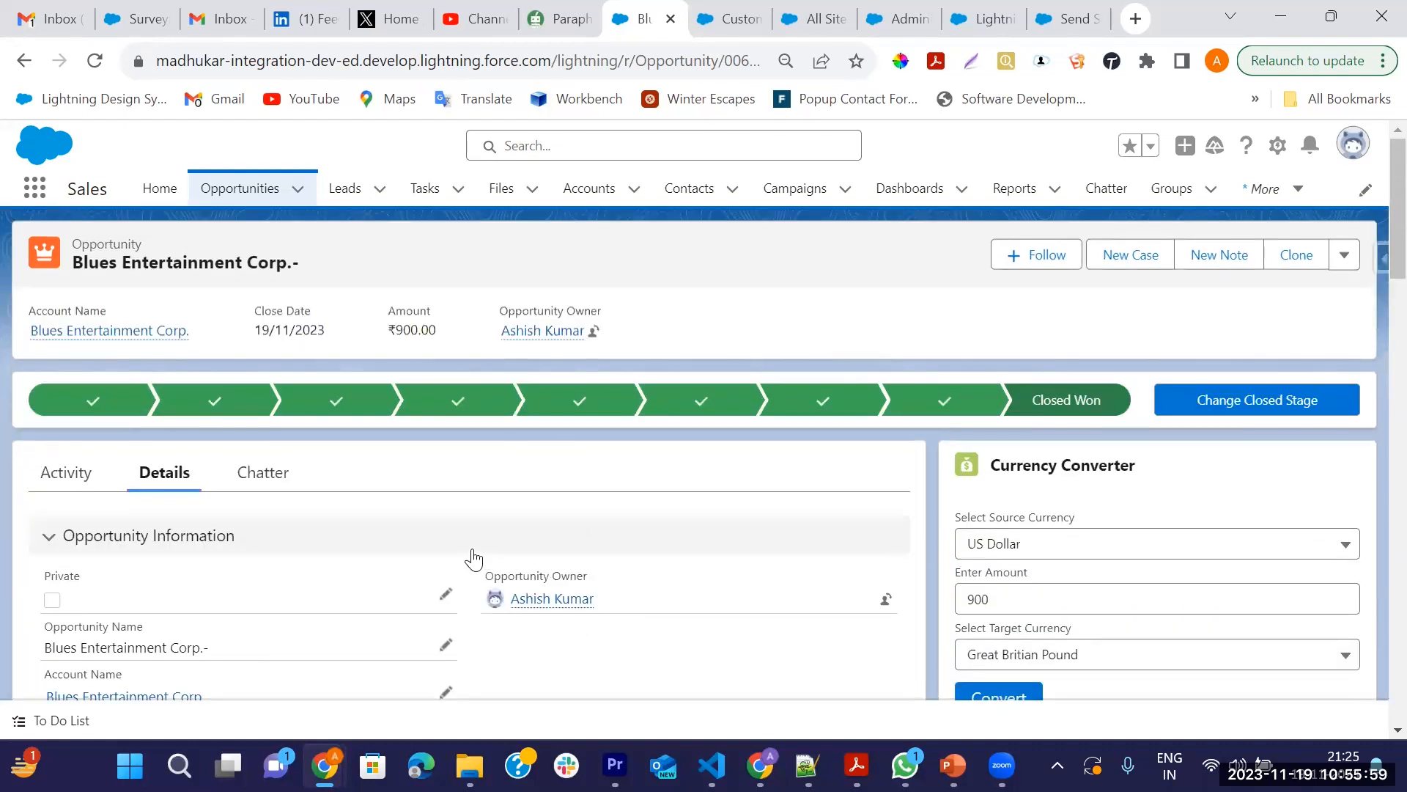
# Examine which users are offered for a change of the opportunity's owner, and cancel the owner change.
pyautogui.click(1343, 256)
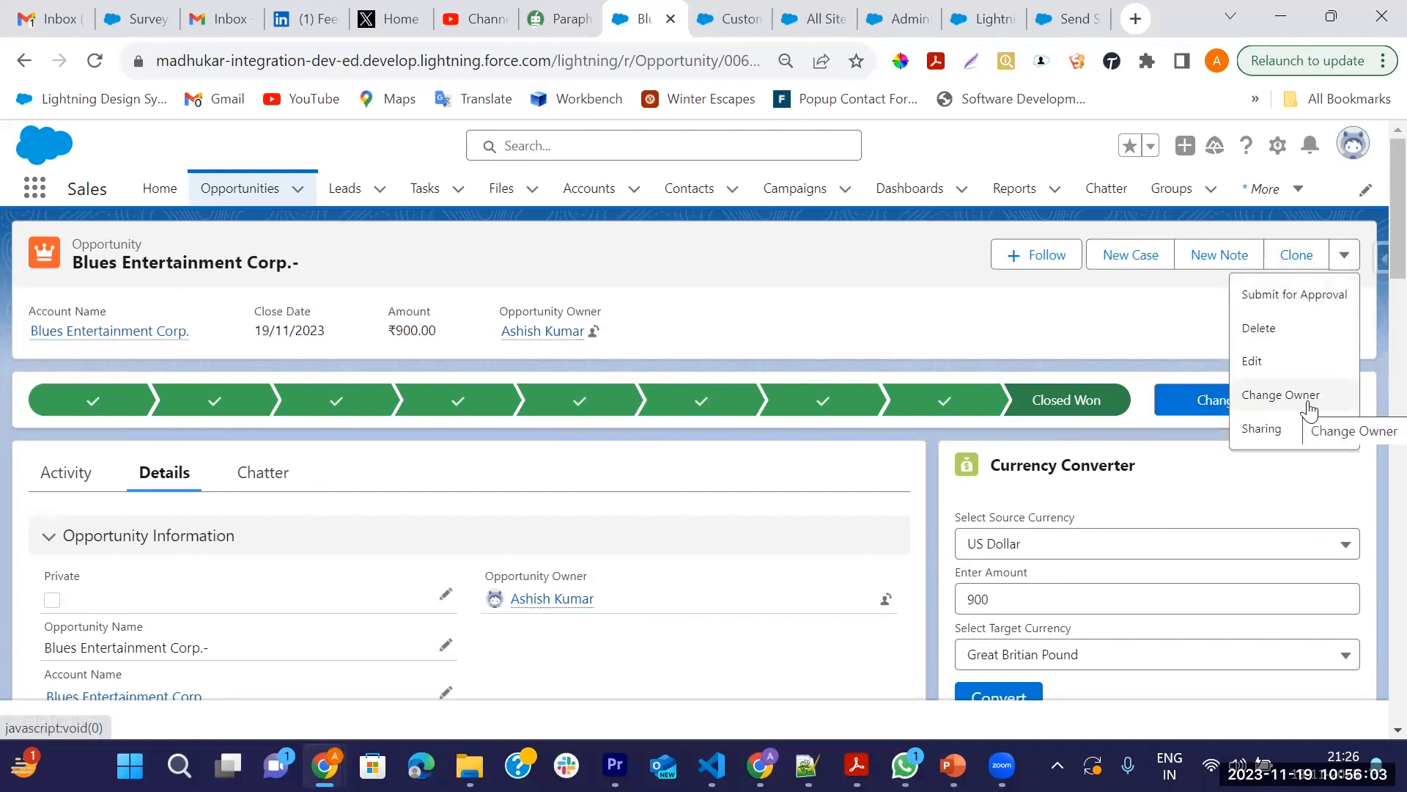
pyautogui.click(1309, 405)
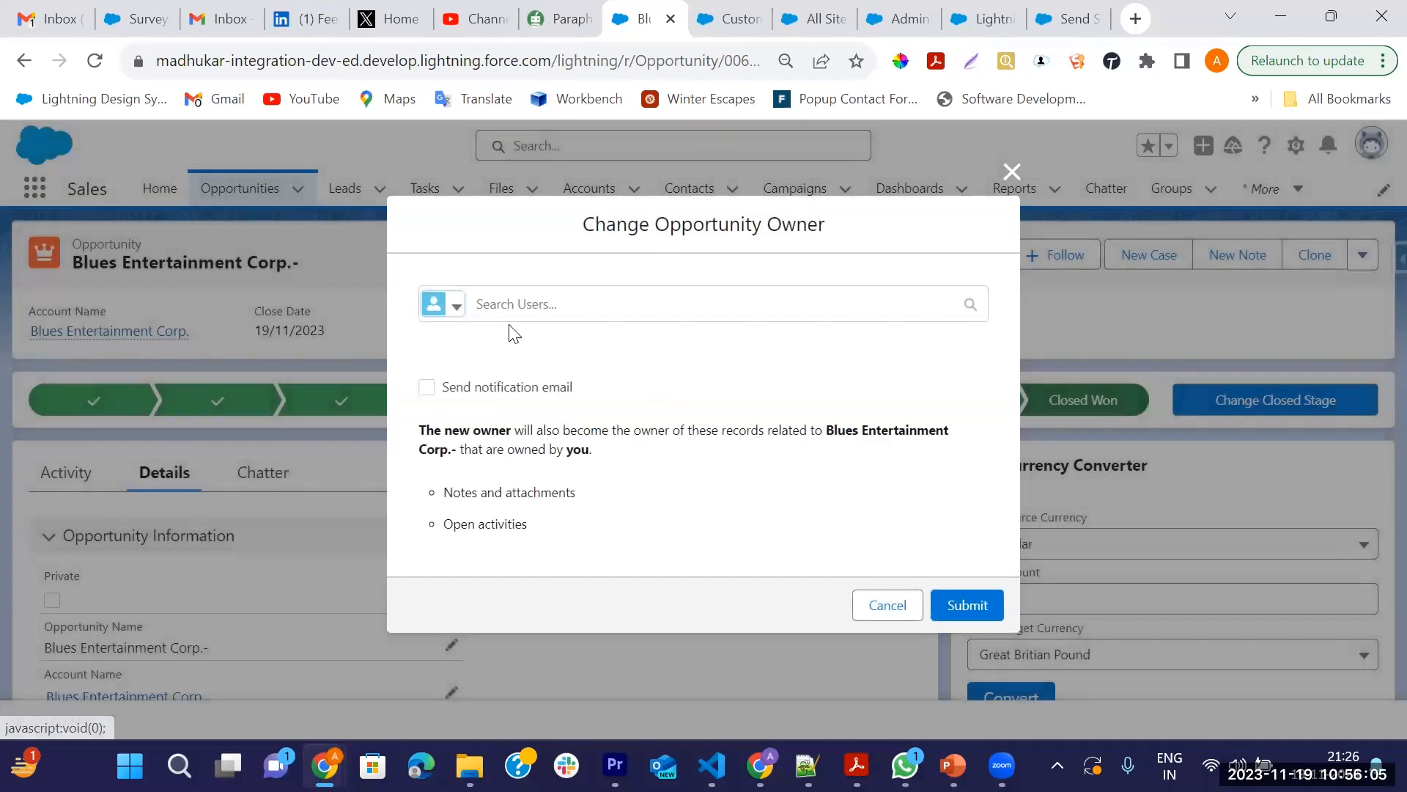
pyautogui.click(494, 301)
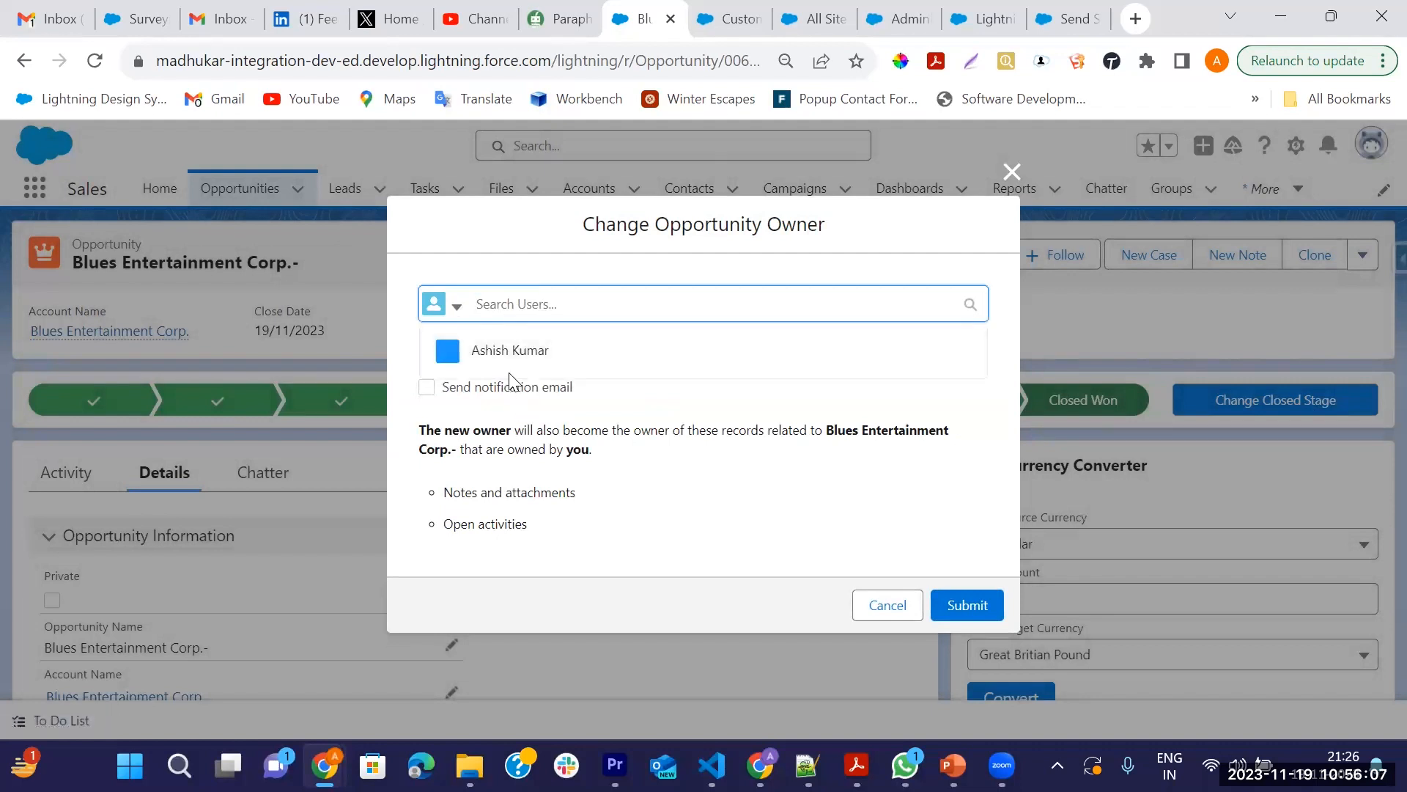
pyautogui.click(503, 435)
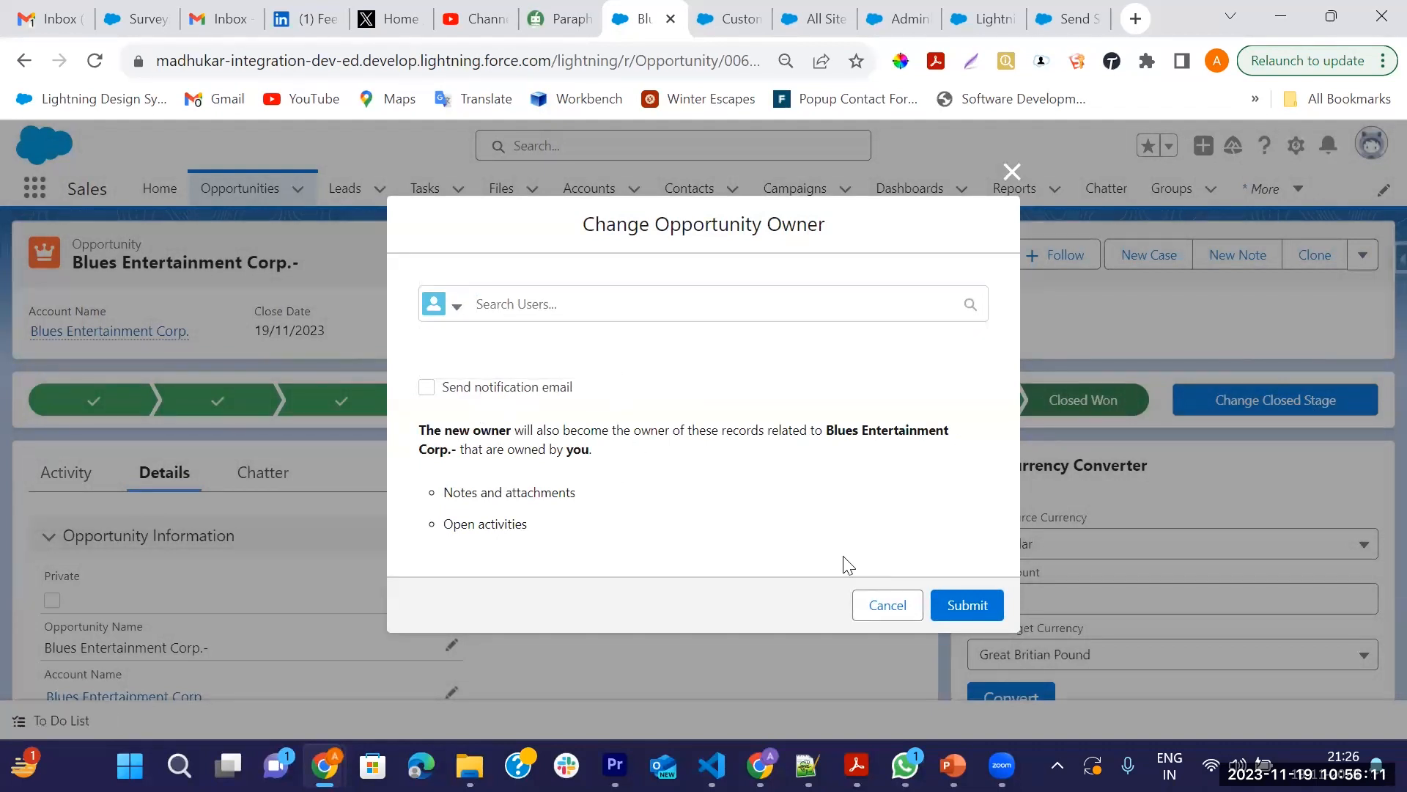
pyautogui.click(531, 308)
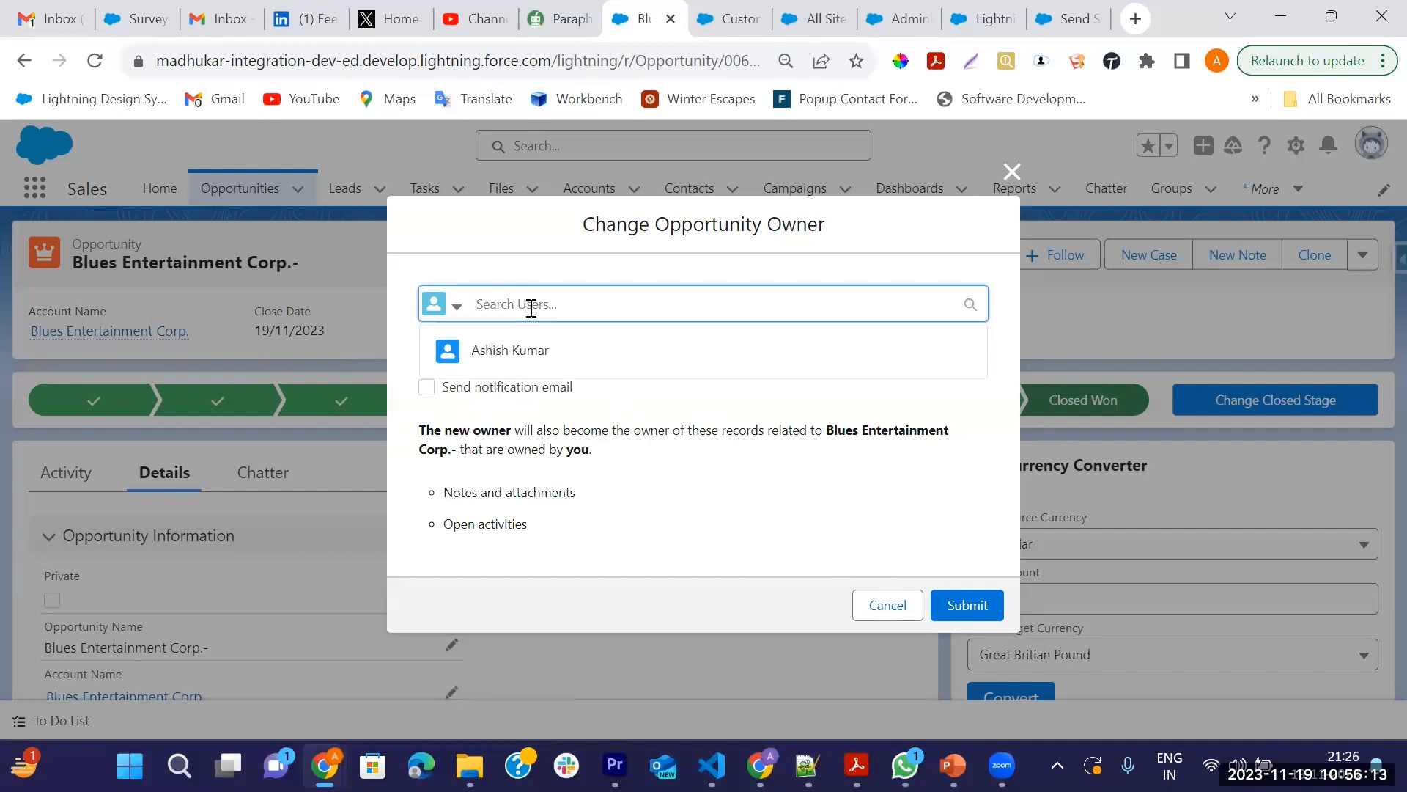
pyautogui.click(889, 612)
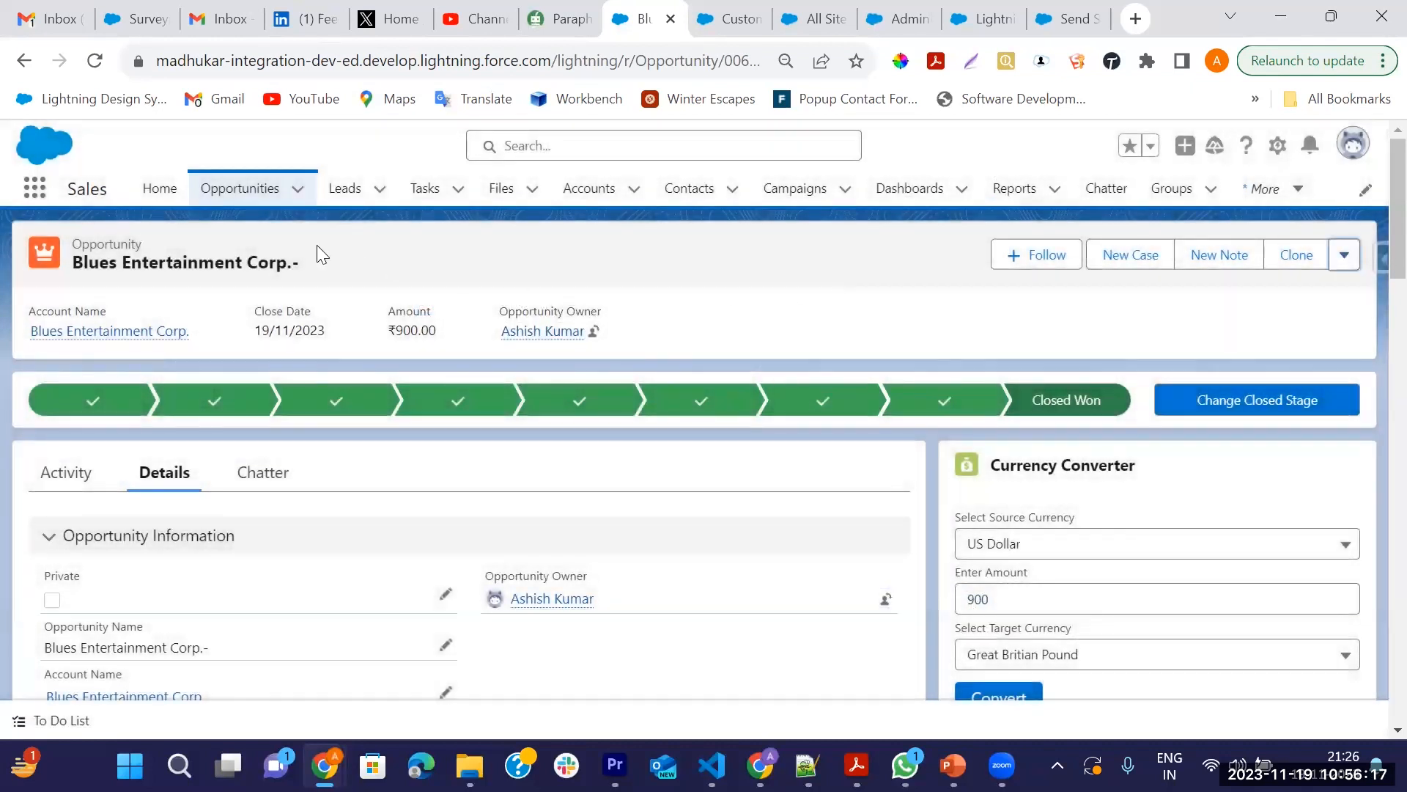
# Show the All Open Leads list view and open the lead from Cadinal Inc.
pyautogui.click(340, 192)
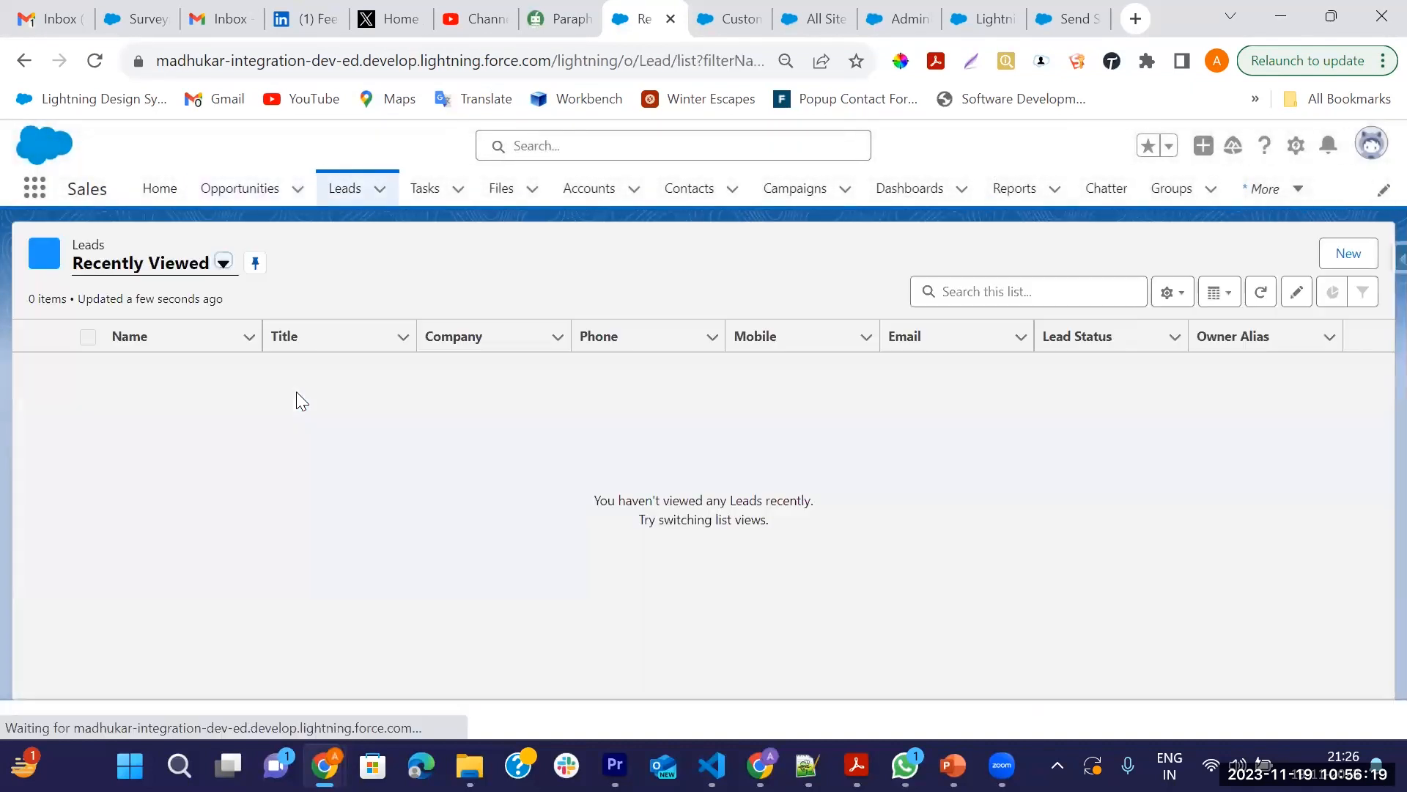
pyautogui.click(224, 262)
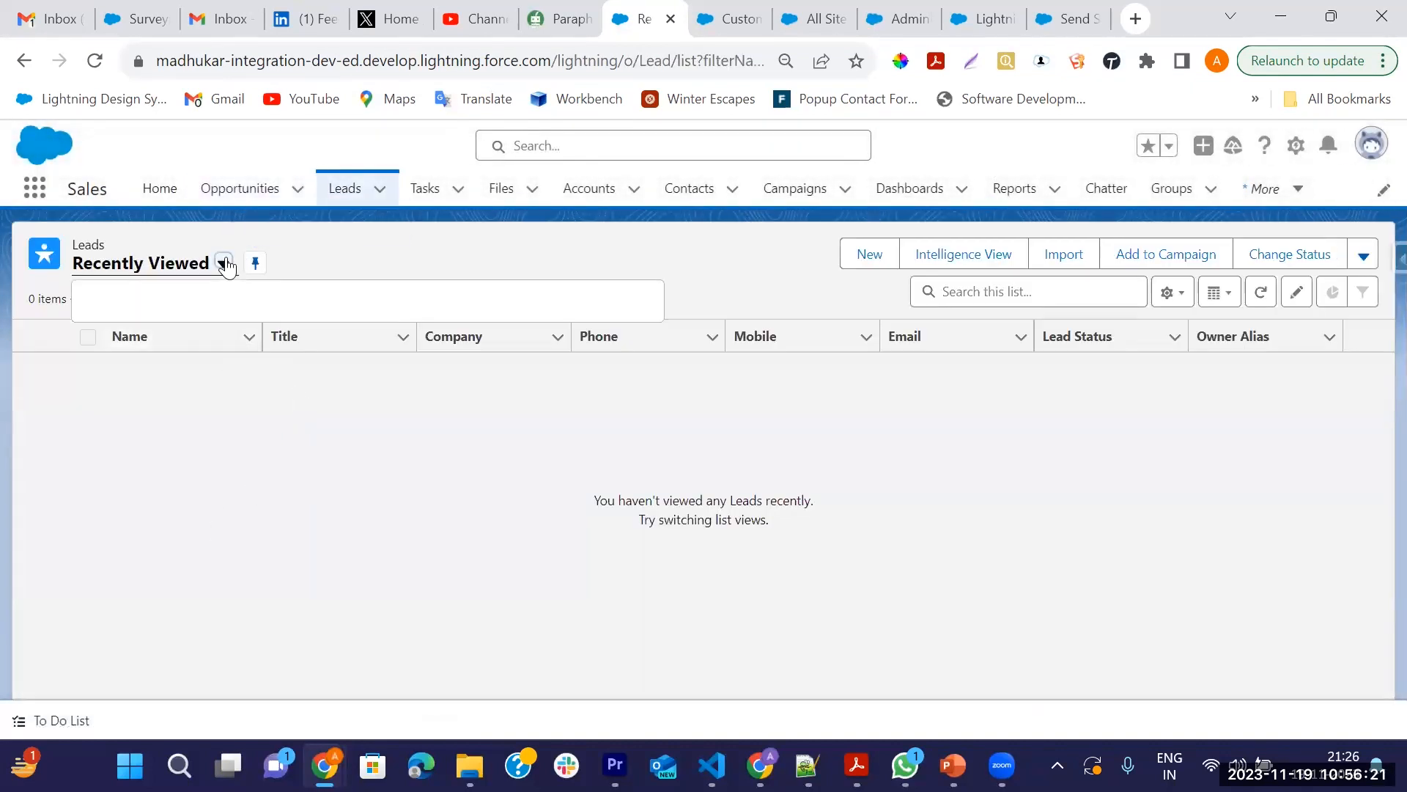
pyautogui.click(142, 330)
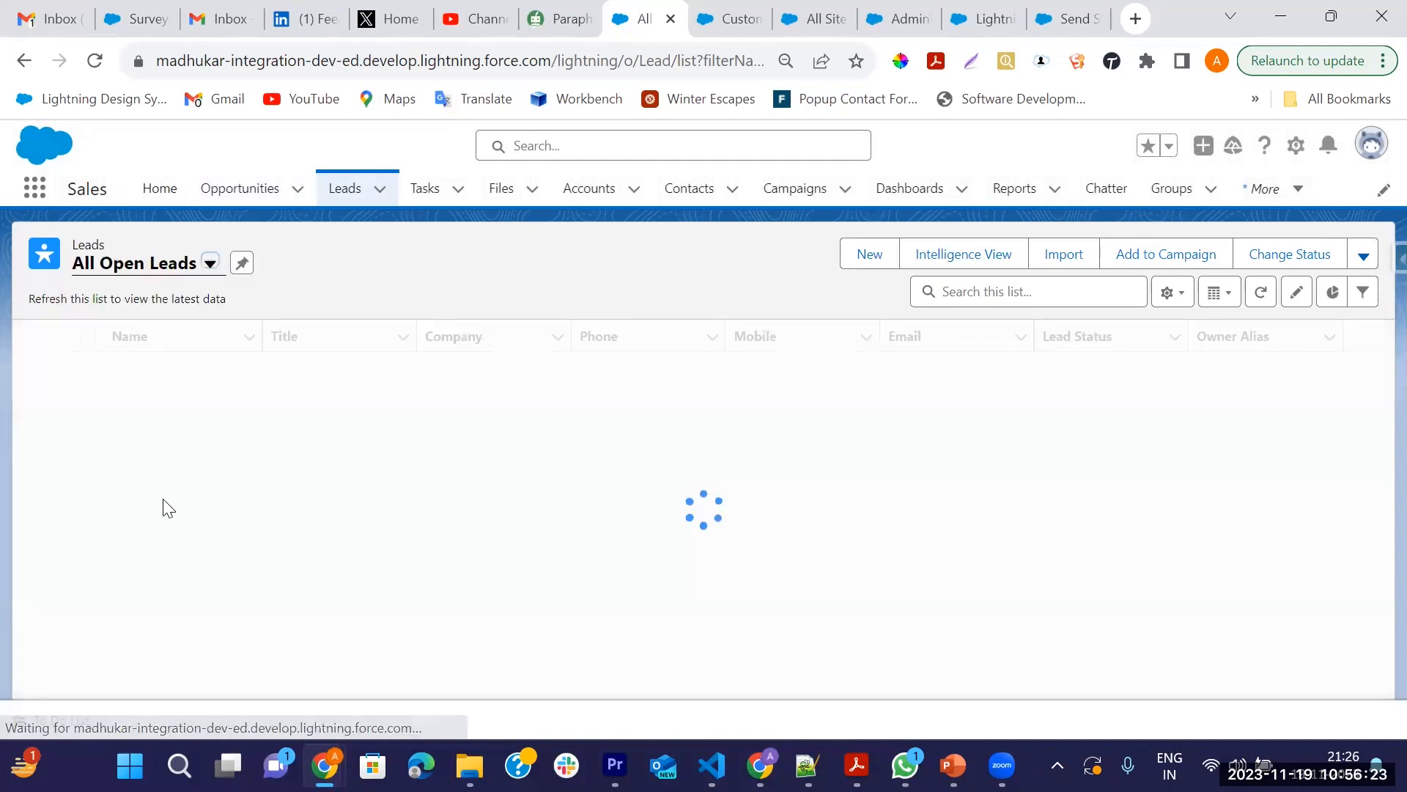
pyautogui.click(136, 368)
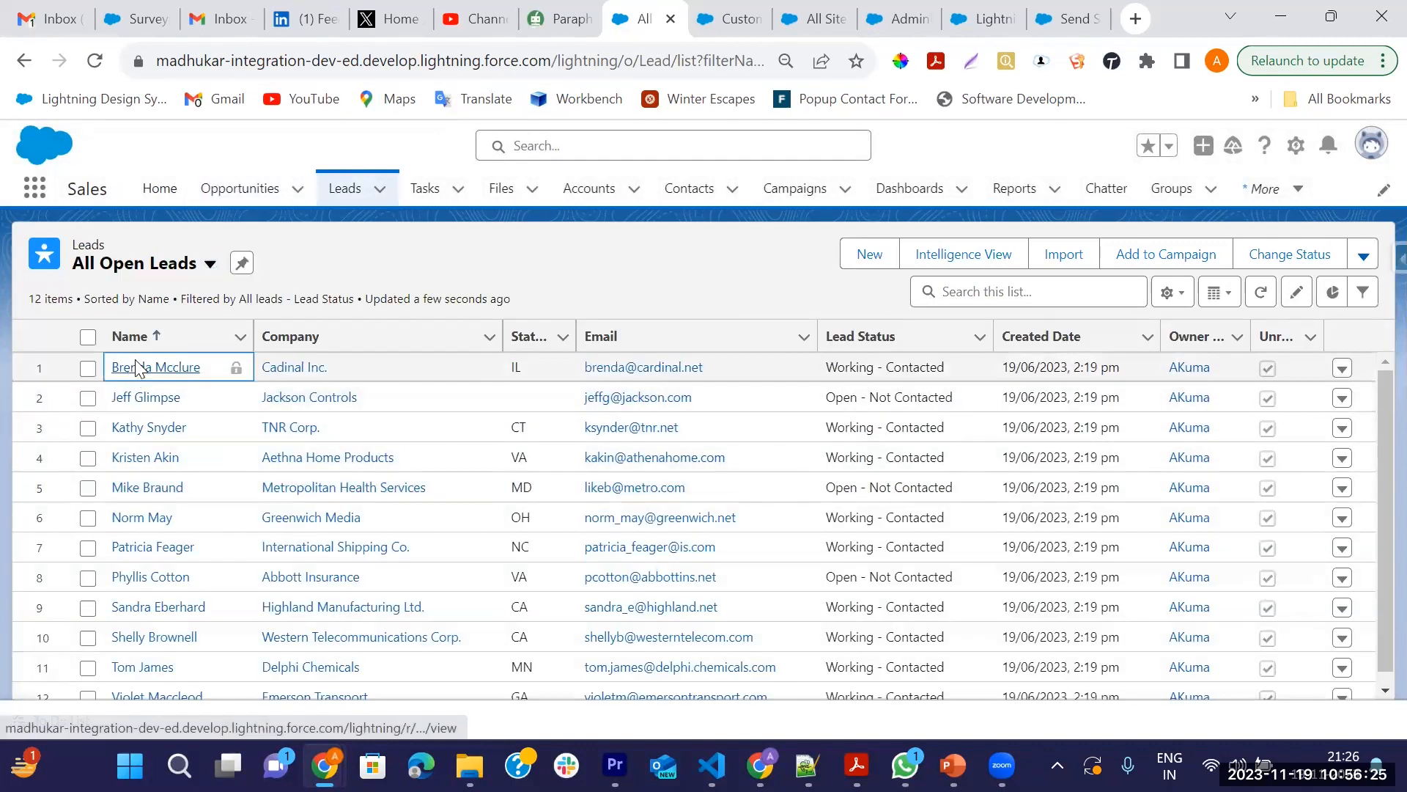
pyautogui.click(136, 368)
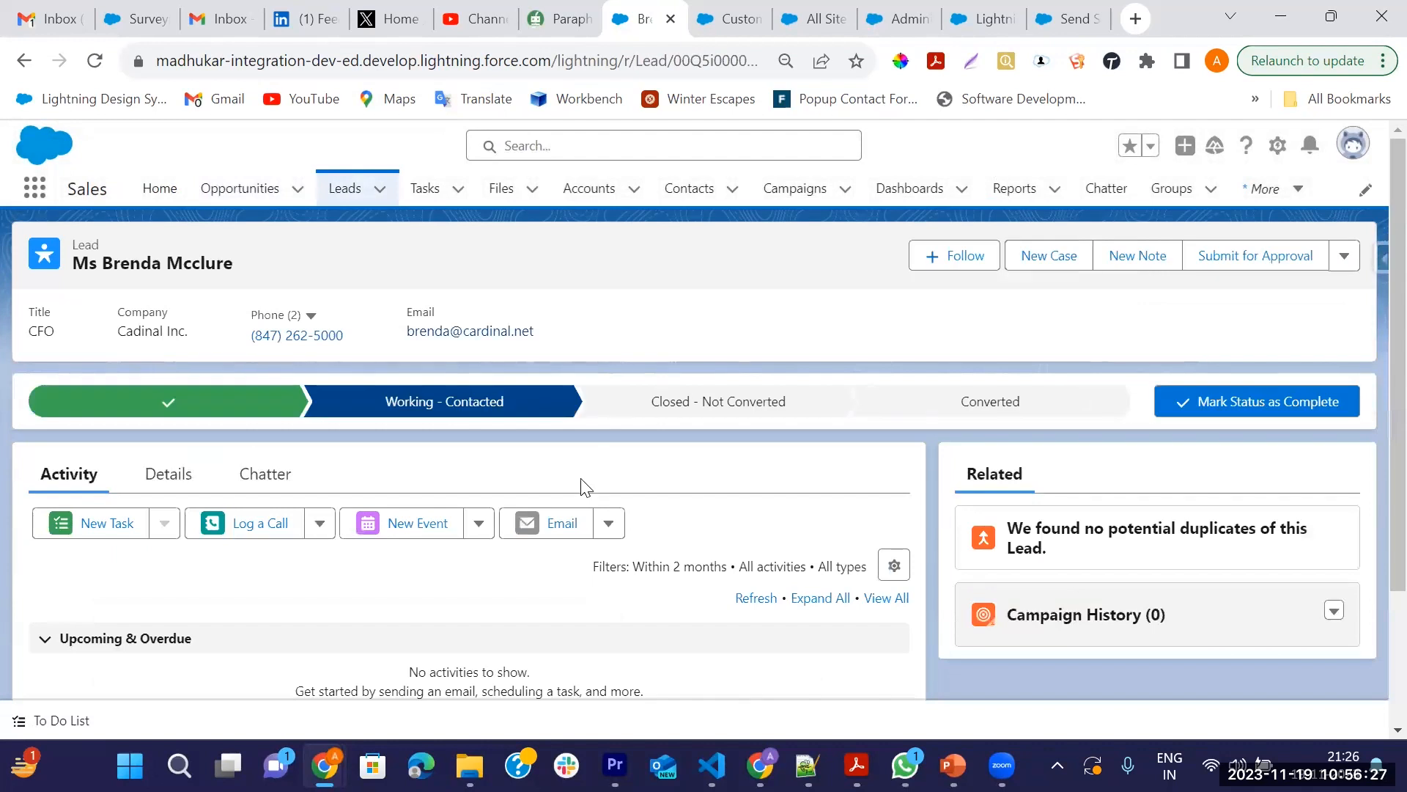
# Display the lead's details and examine its fields, status path and additional record actions.
pyautogui.click(178, 484)
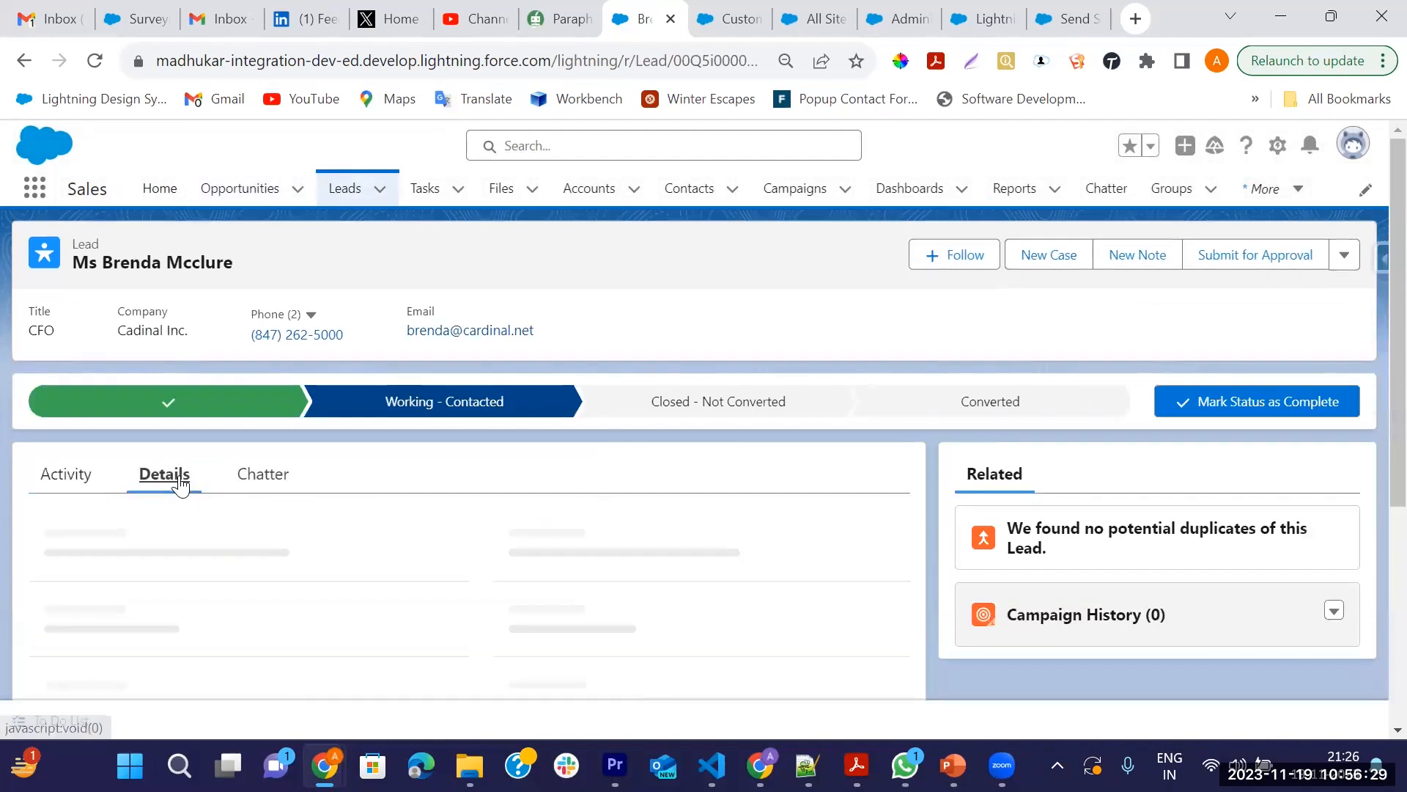
pyautogui.scroll(-2, 382, 629)
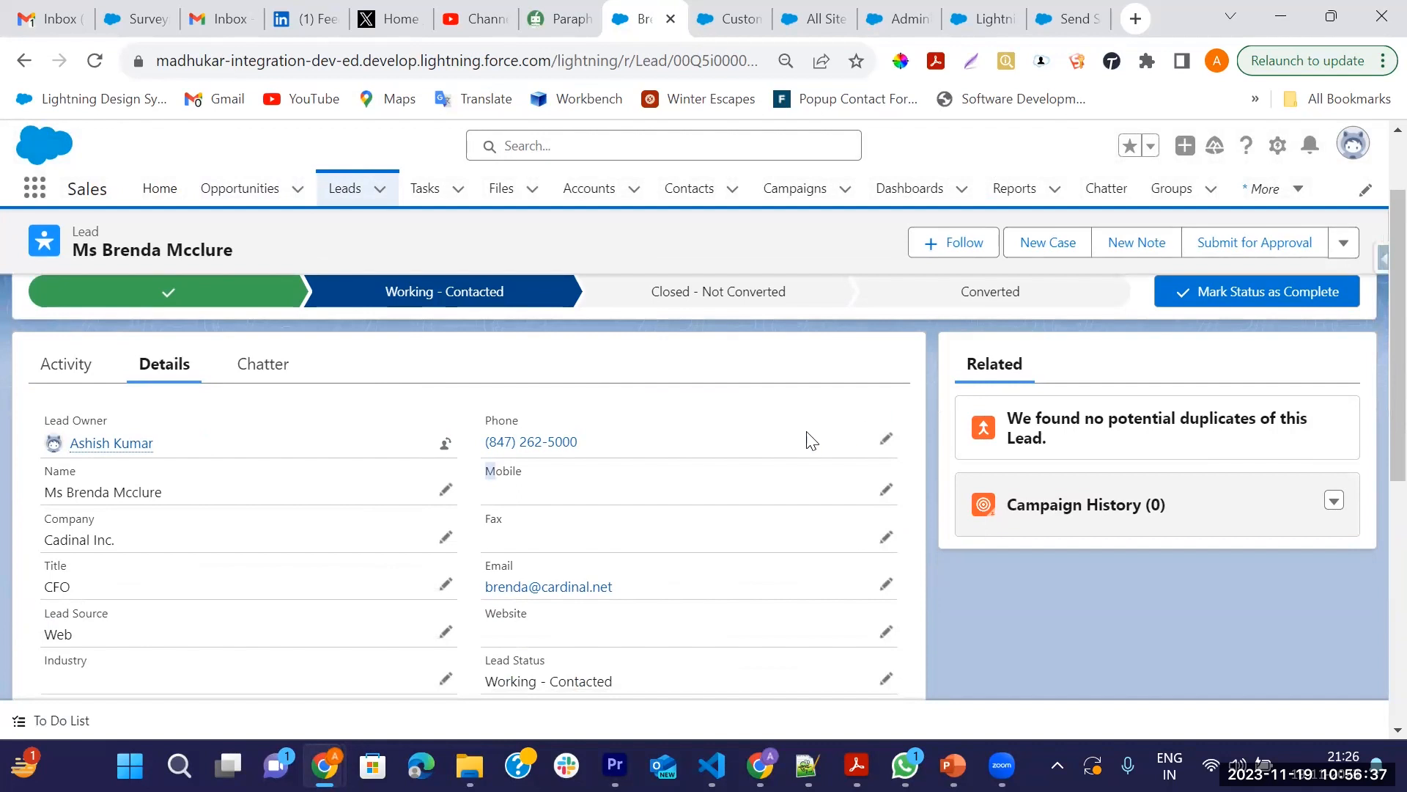
pyautogui.scroll(3, 806, 443)
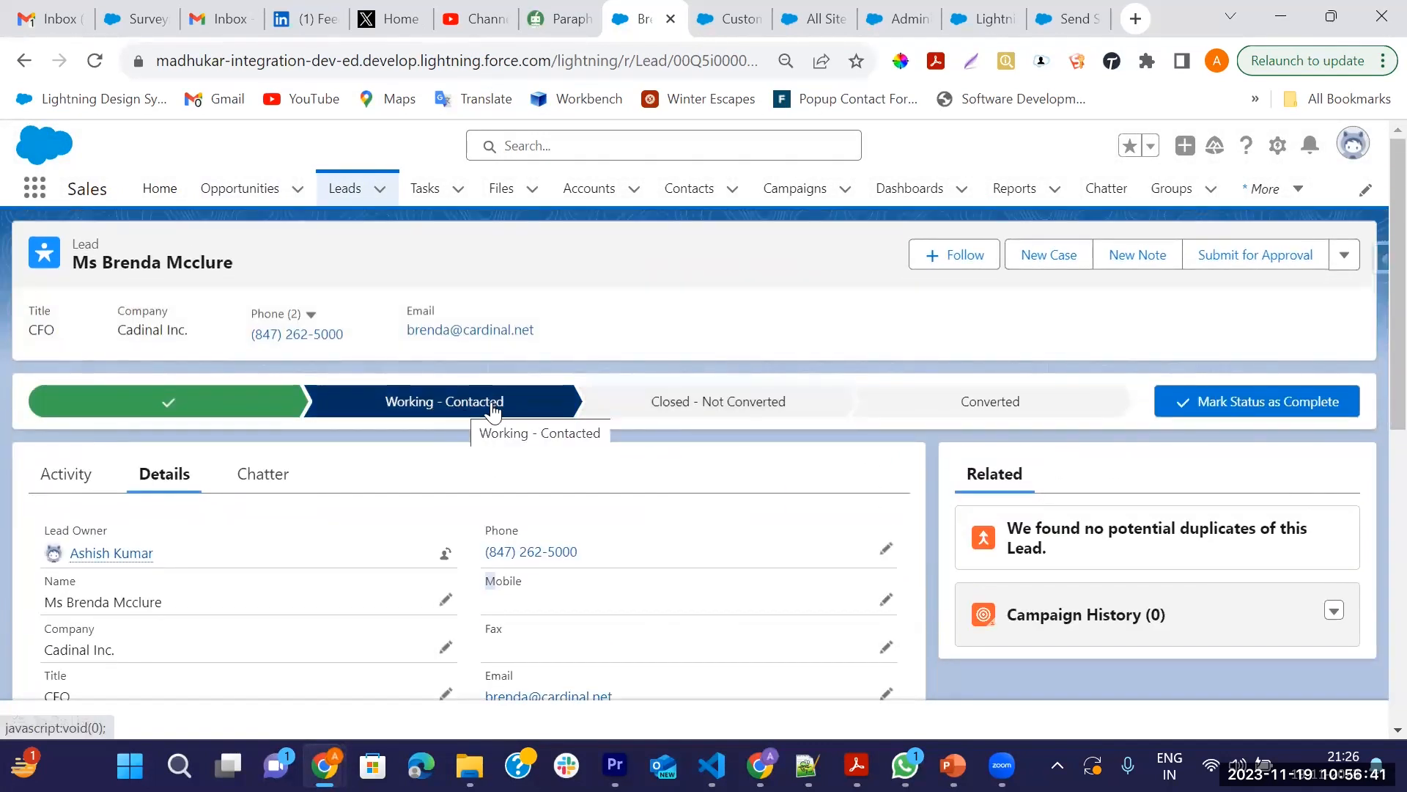
pyautogui.scroll(-1, 527, 597)
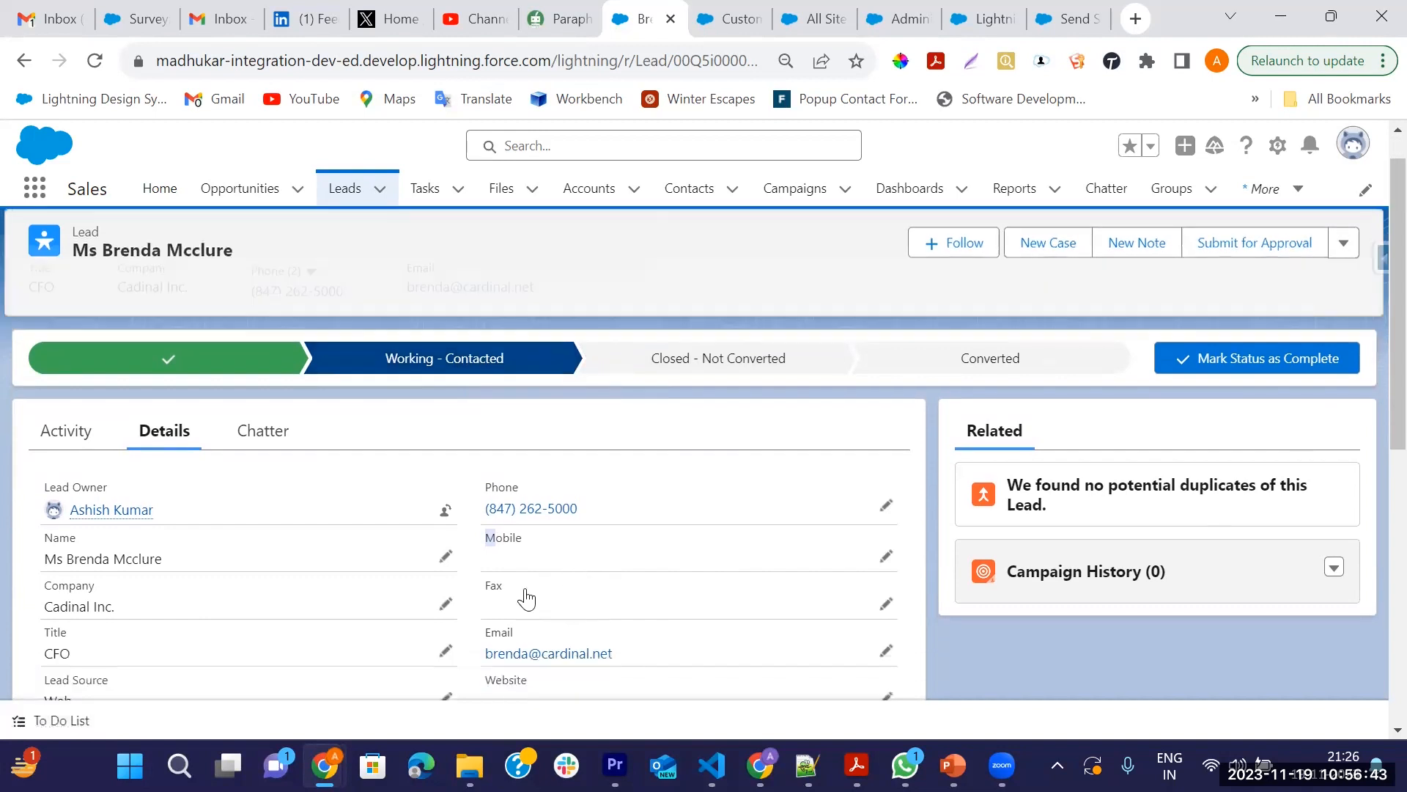
pyautogui.click(1343, 243)
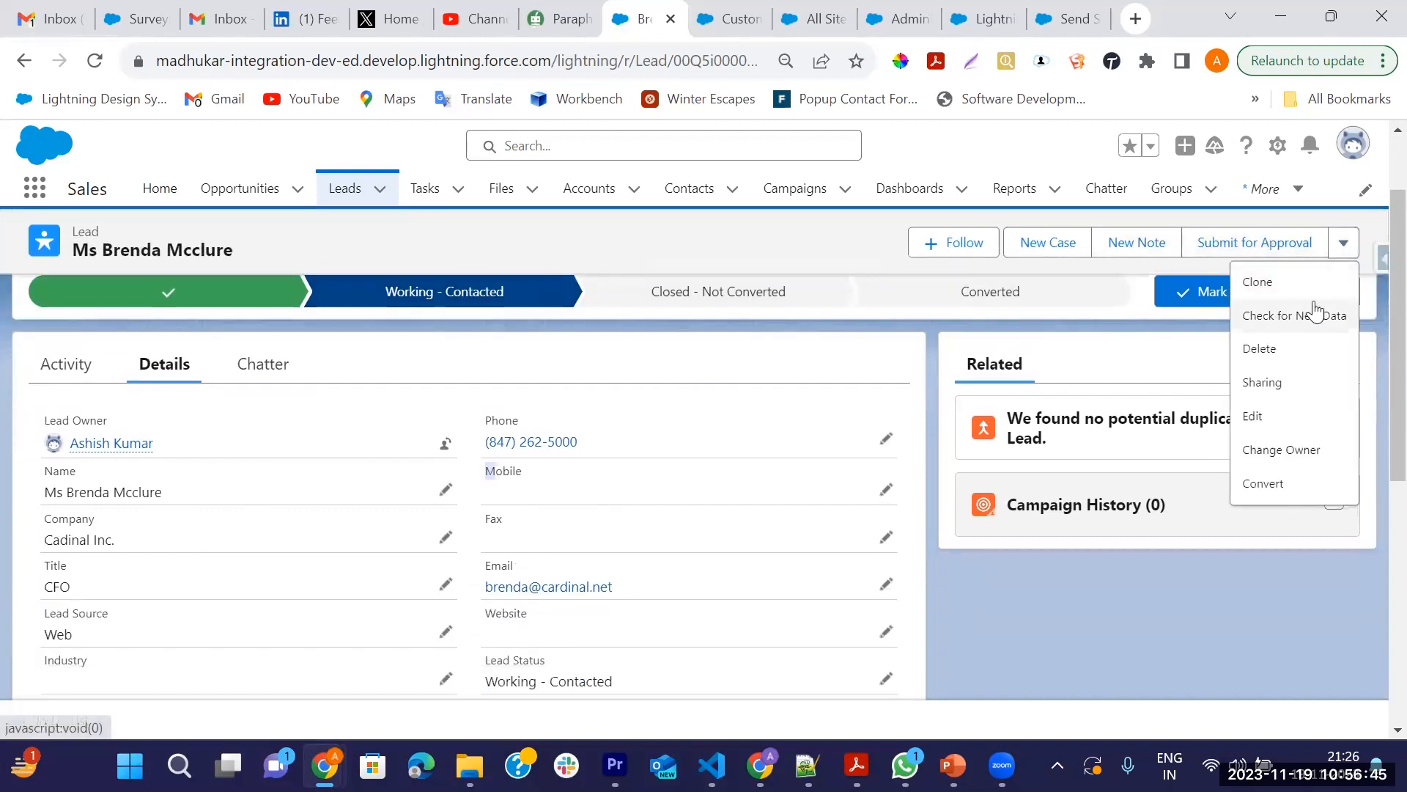
pyautogui.click(1020, 623)
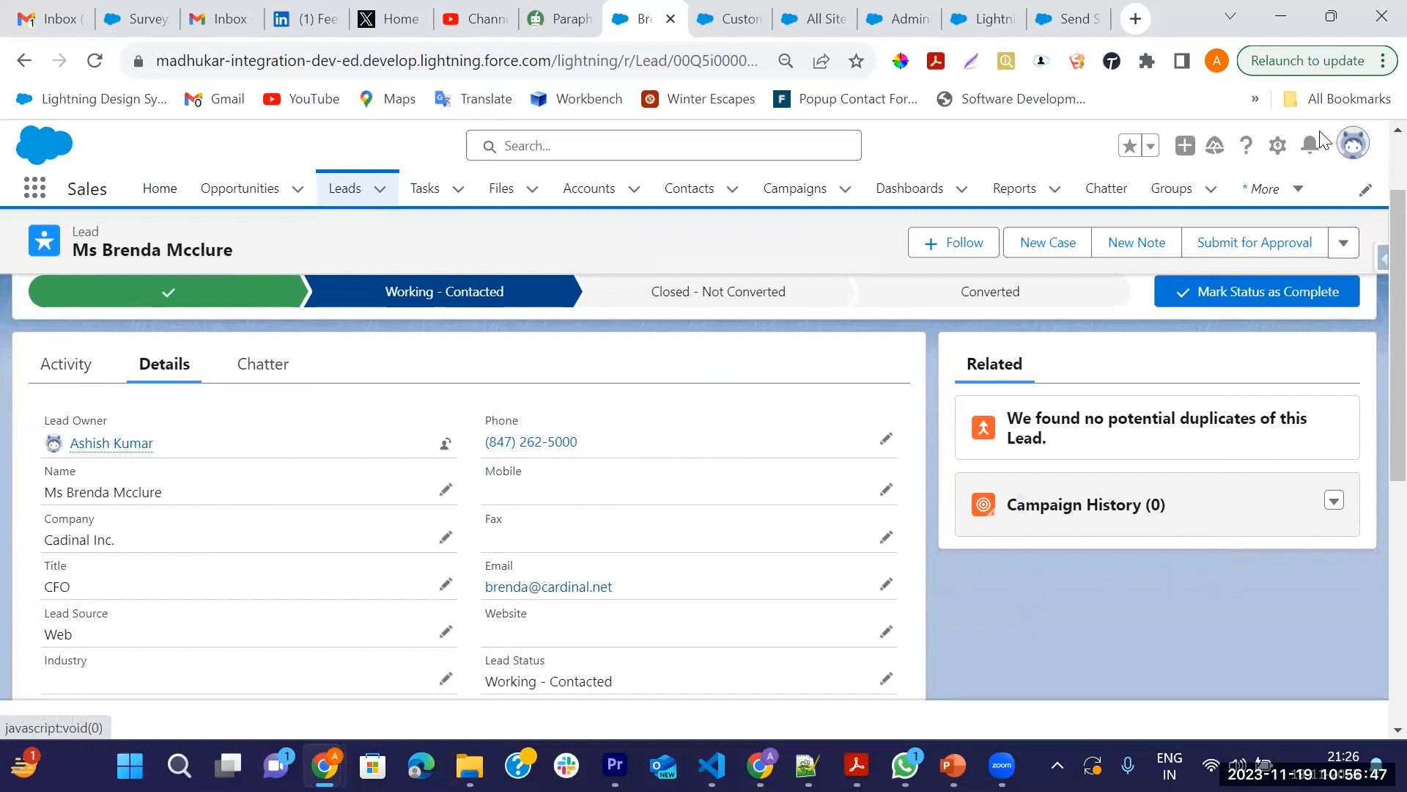
# Open Setup's Object Manager, find the Contact object and display its buttons, links and actions.
pyautogui.click(1277, 145)
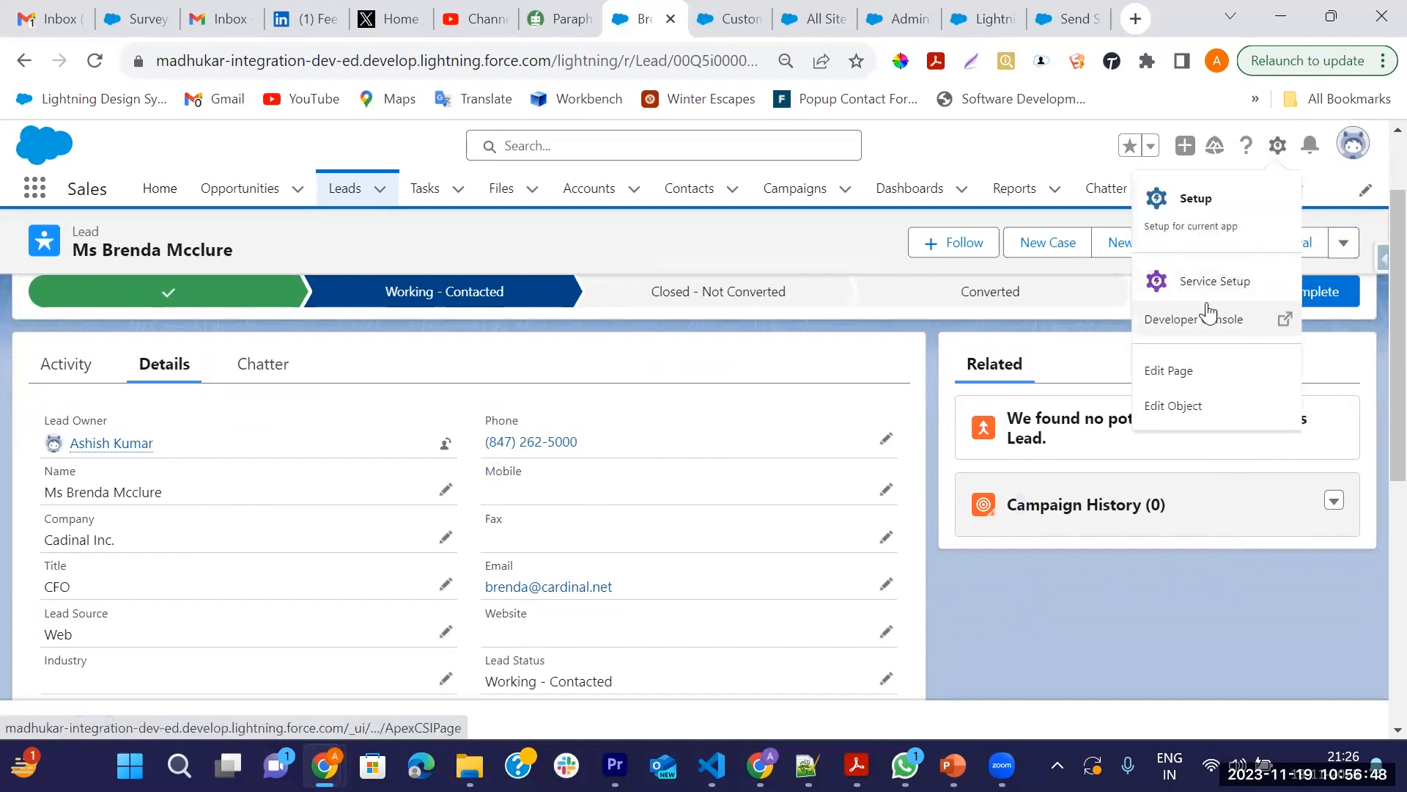
pyautogui.click(1199, 211)
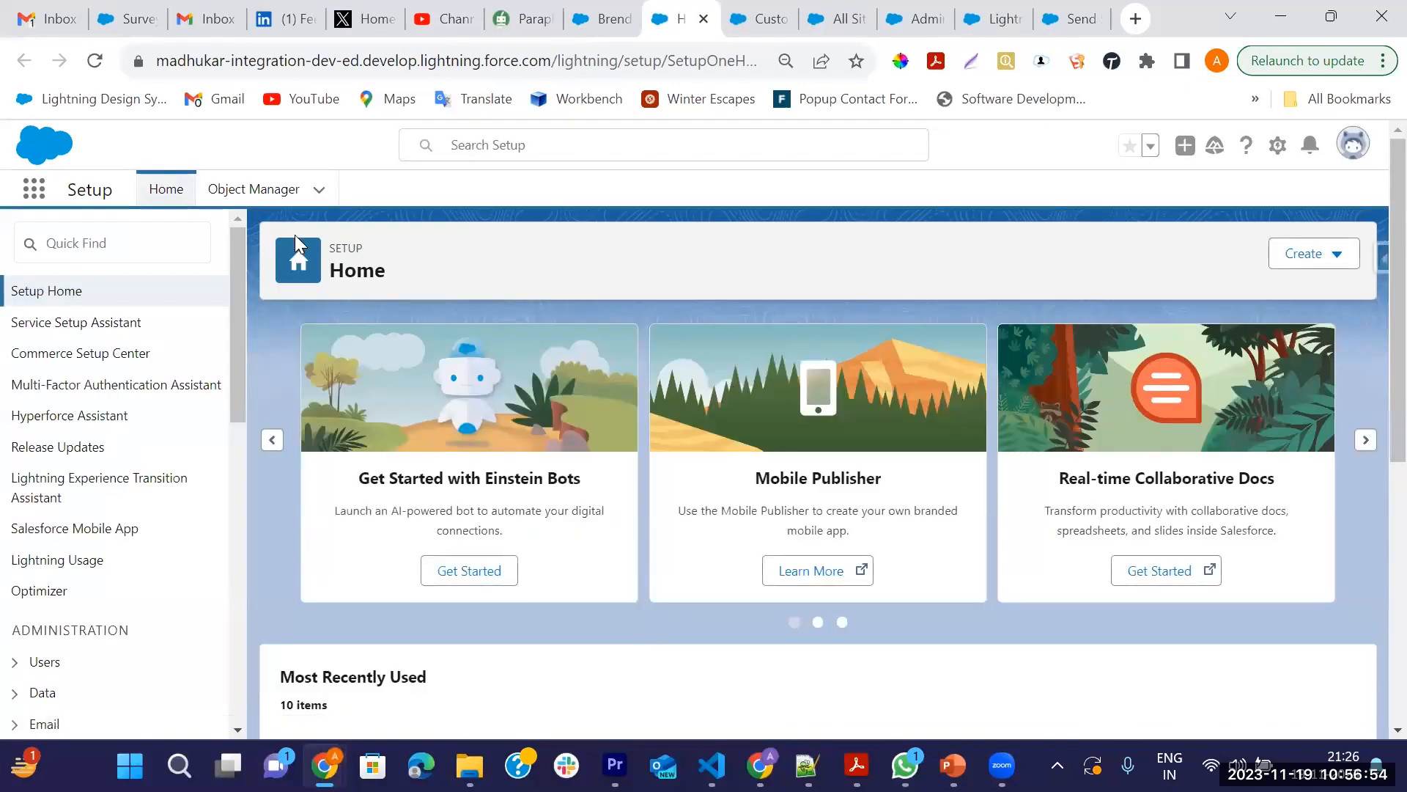
pyautogui.click(234, 200)
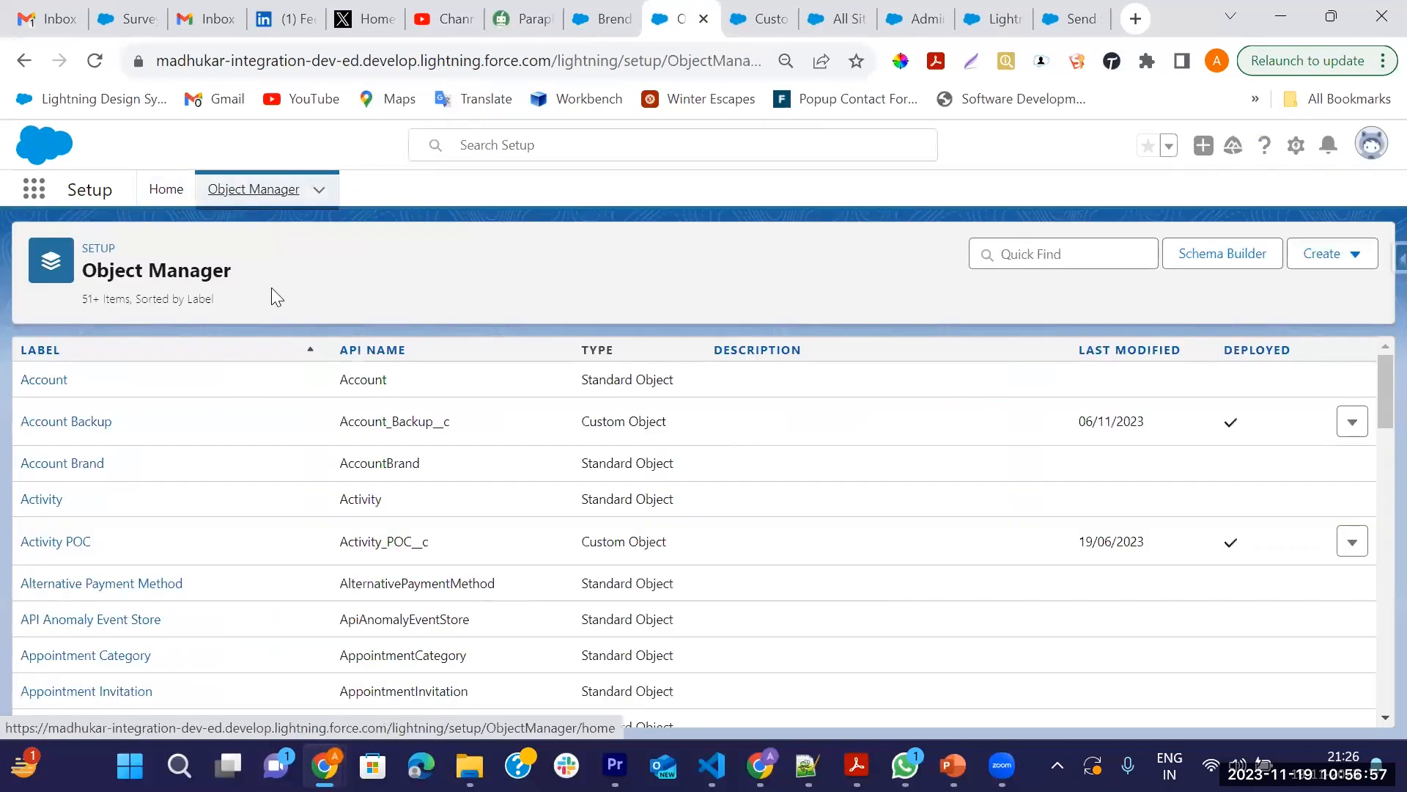
pyautogui.click(1032, 258)
pyautogui.write('contact')
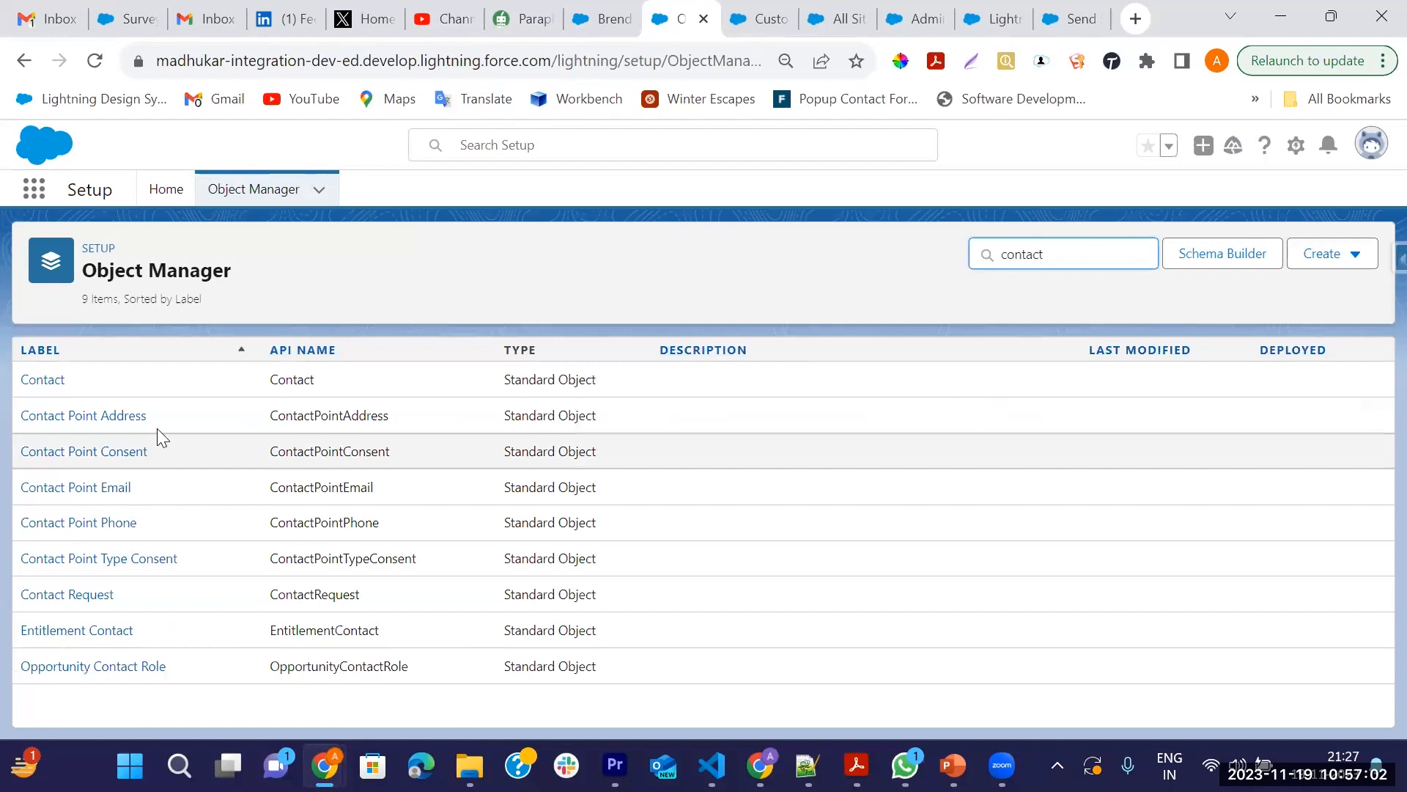
pyautogui.click(42, 379)
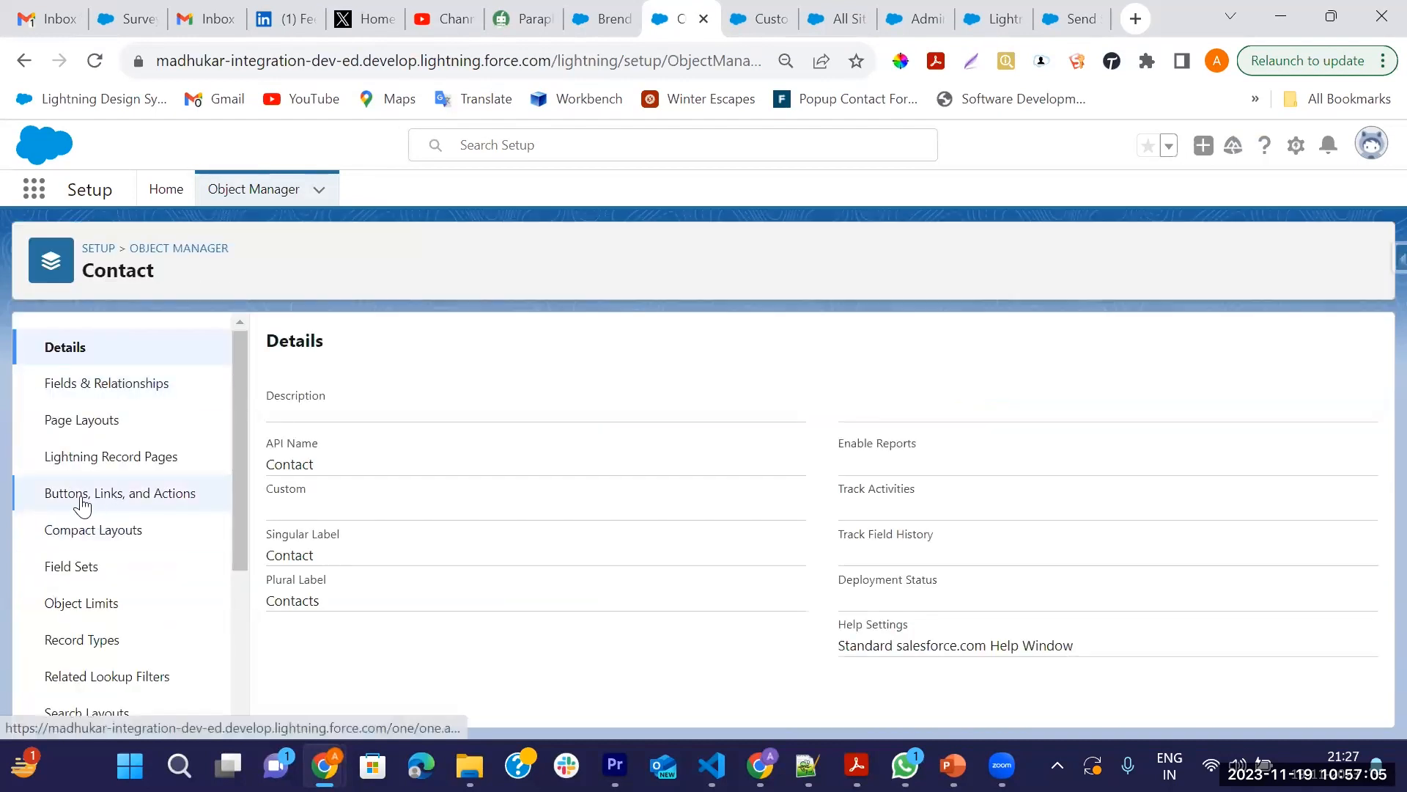
pyautogui.click(82, 501)
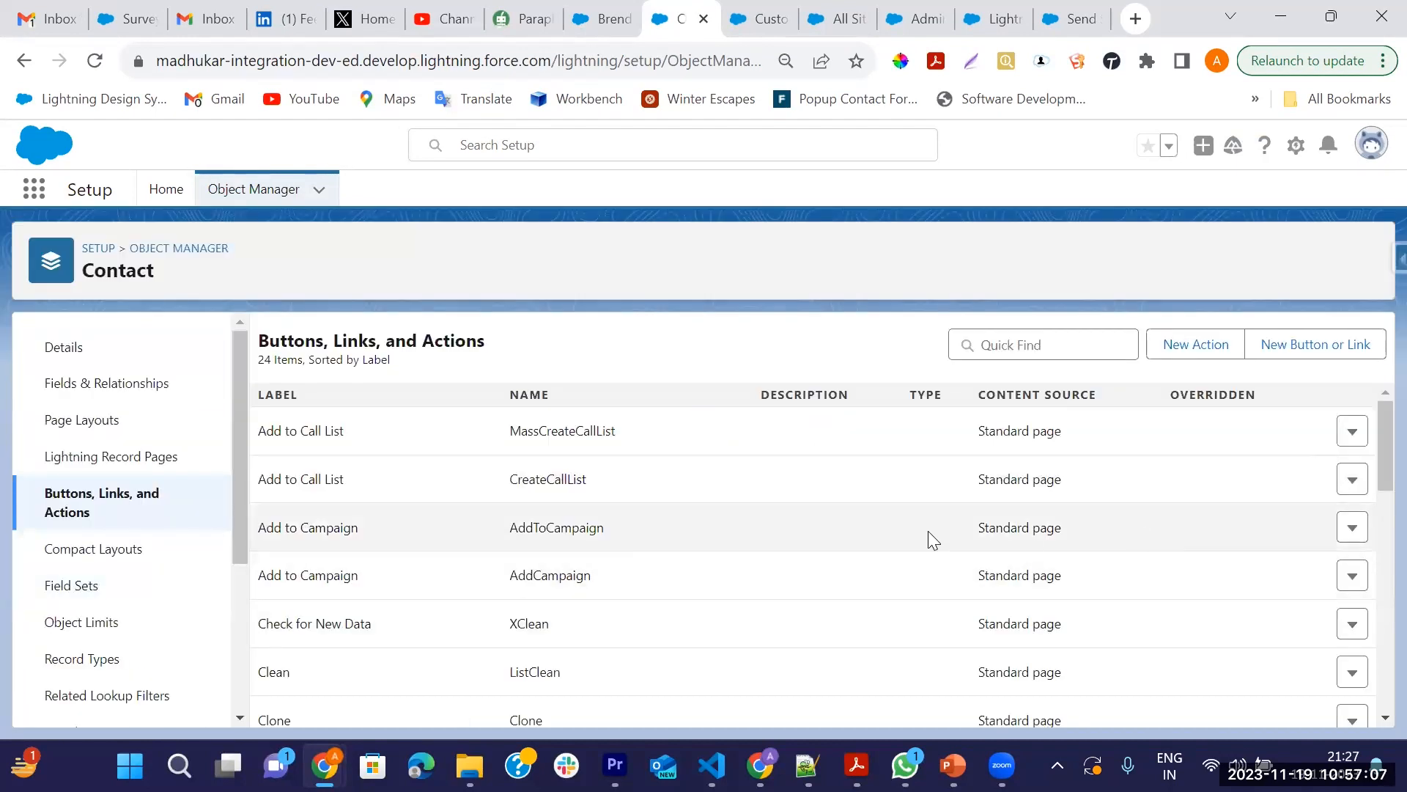
pyautogui.scroll(-5, 1234, 418)
pyautogui.scroll(5, 1185, 362)
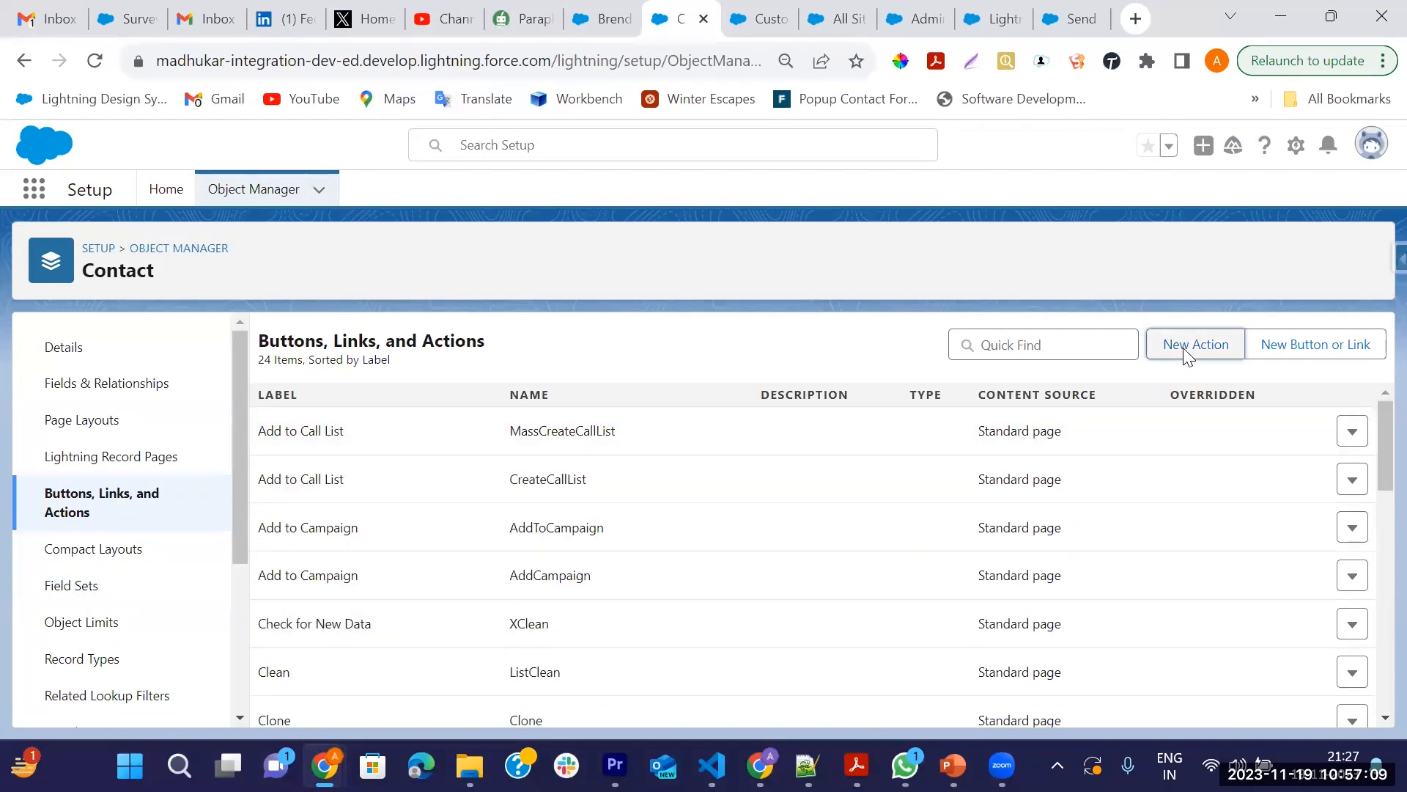
# Create a Contact action of type Update a Record with the label Mobile Update and the name Mobile_Update, and save it.
pyautogui.click(1183, 346)
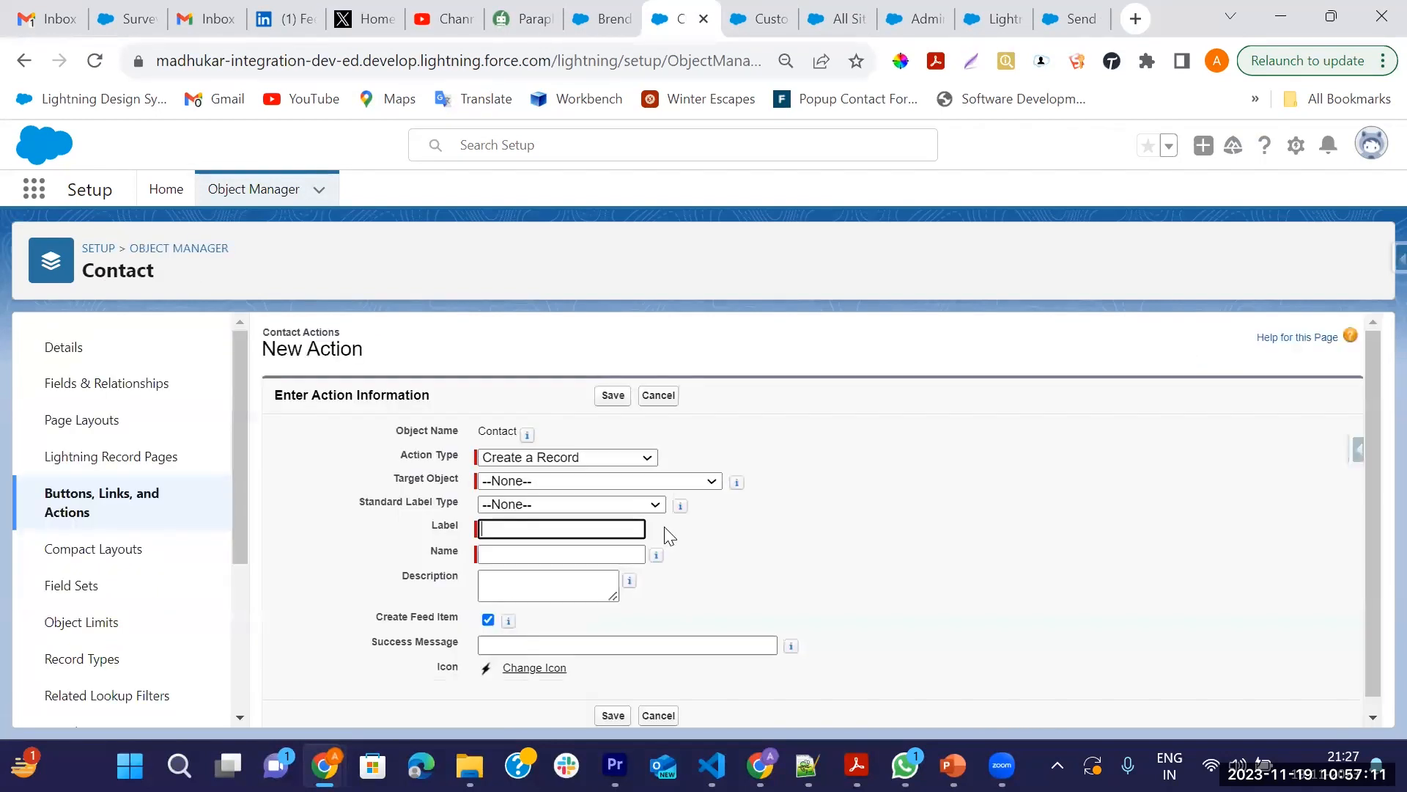
pyautogui.click(529, 460)
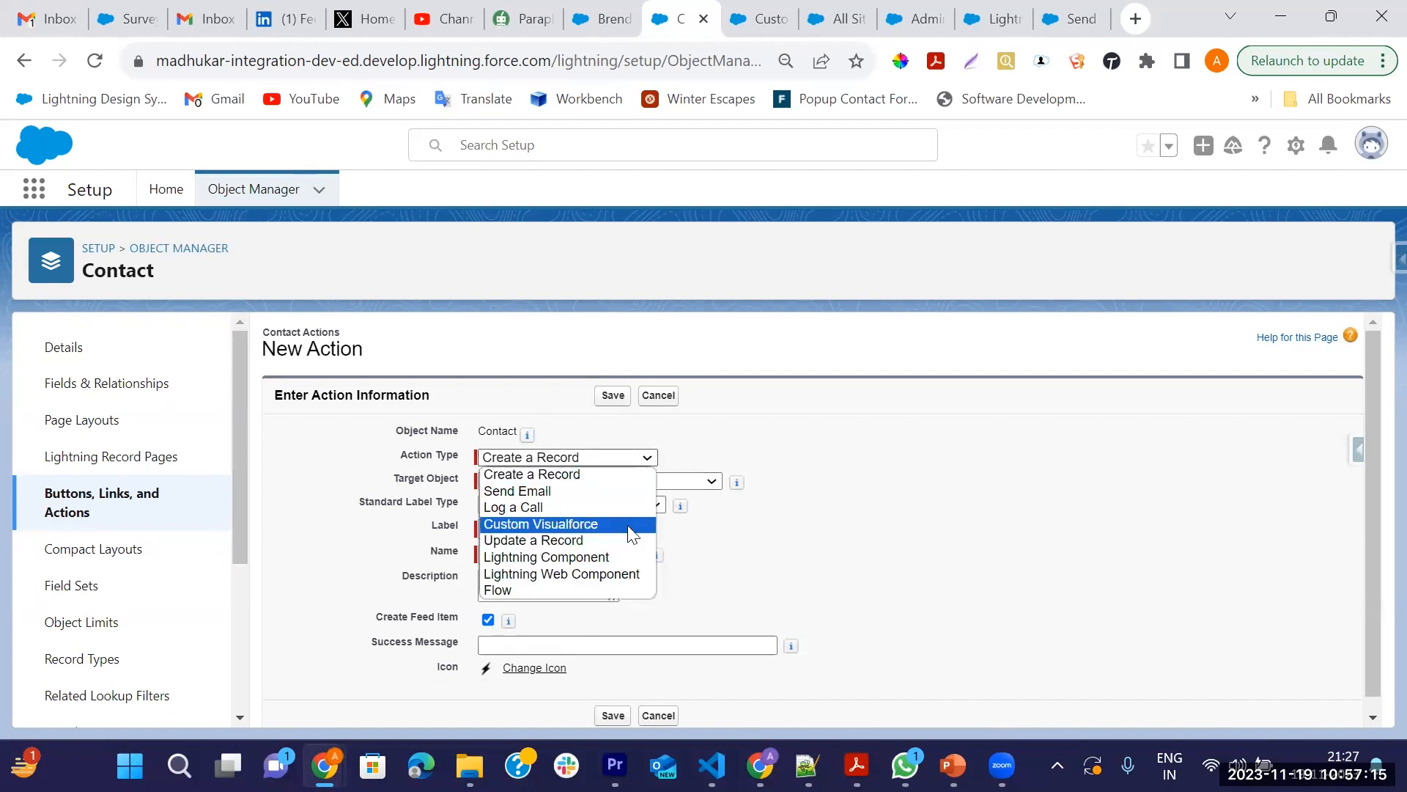
pyautogui.click(539, 540)
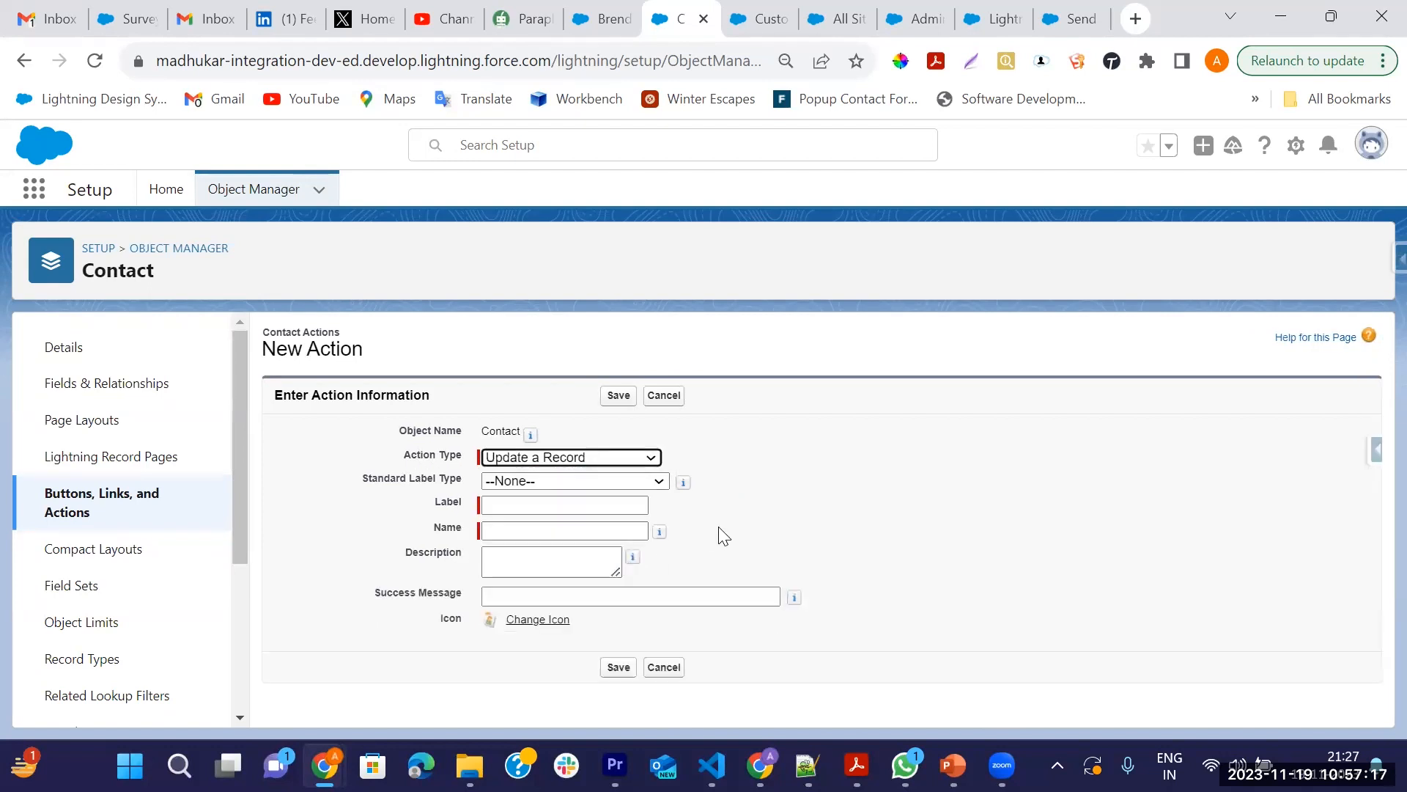
pyautogui.click(536, 512)
pyautogui.write('Mobile Update')
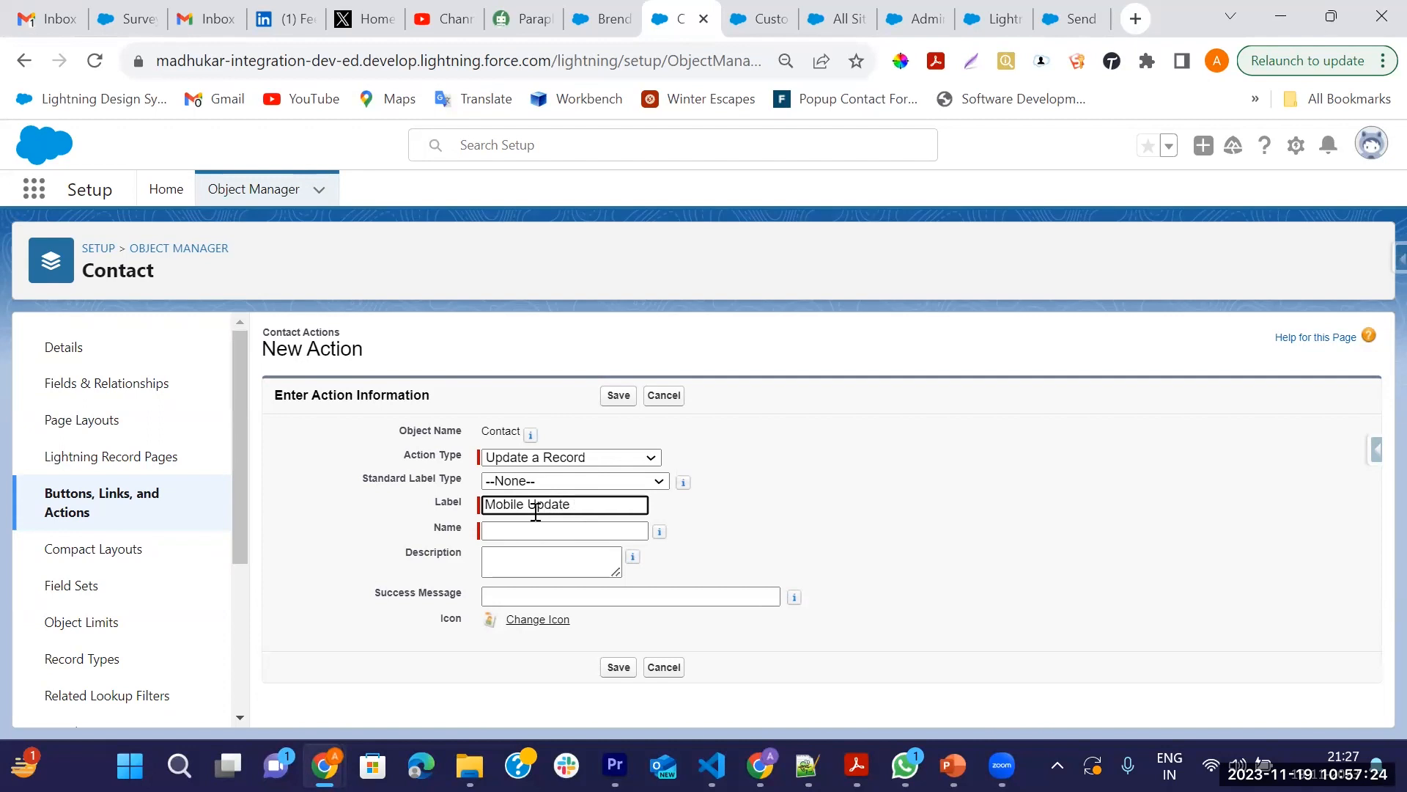
pyautogui.press('Tab')
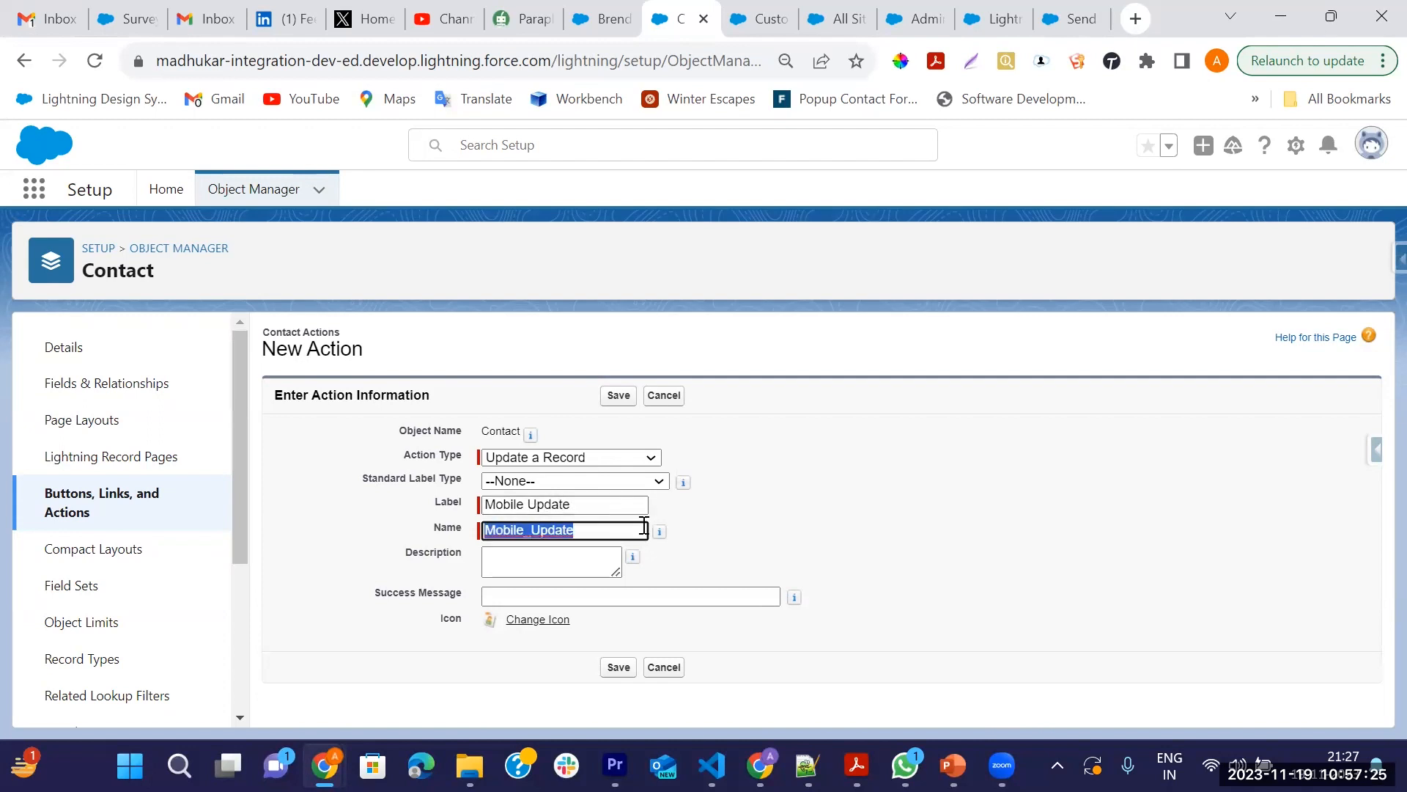
pyautogui.click(622, 400)
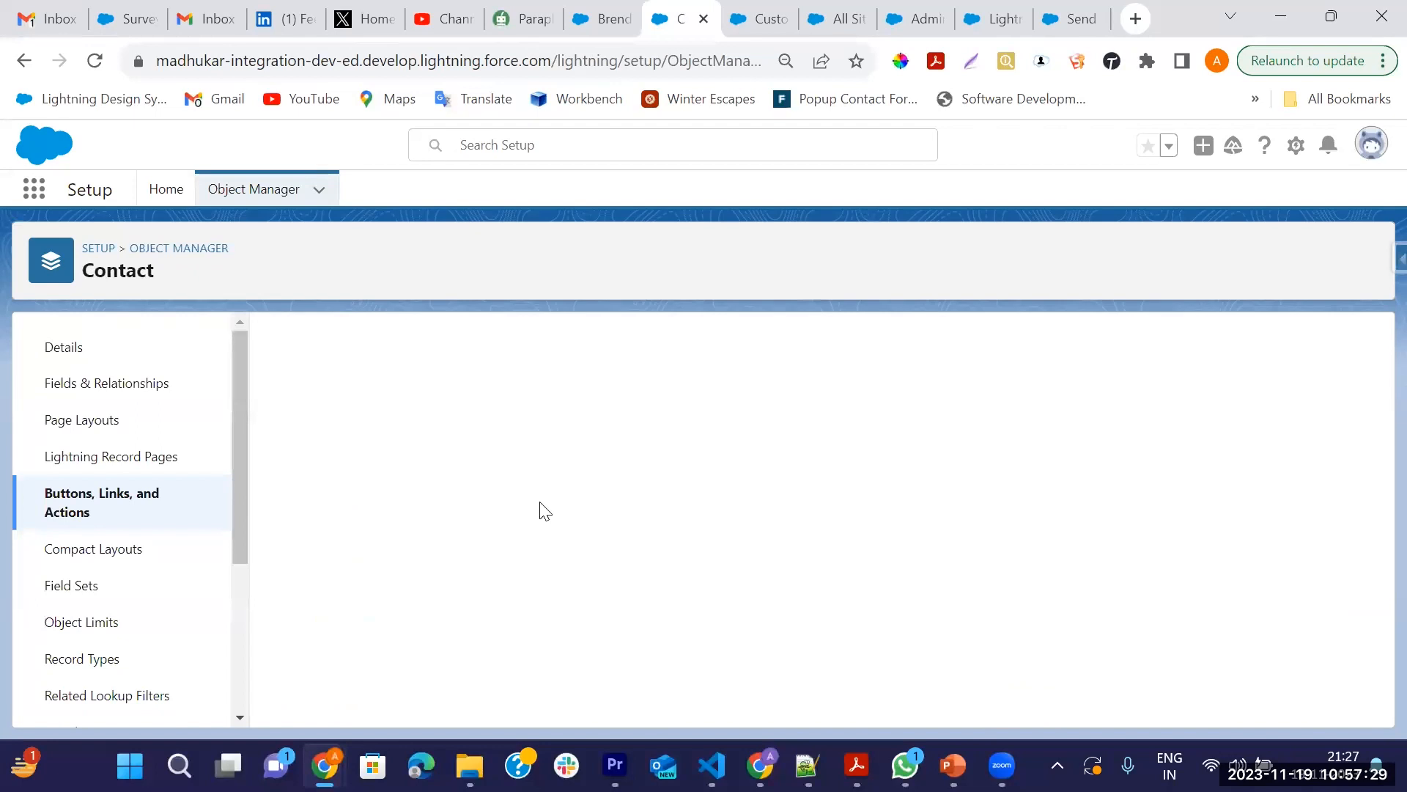
# Examine the default fields in the Contact action's layout and the Email field's properties, leaving the properties unchanged.
pyautogui.scroll(-5, 487, 596)
pyautogui.scroll(5, 623, 562)
pyautogui.scroll(-3, 551, 653)
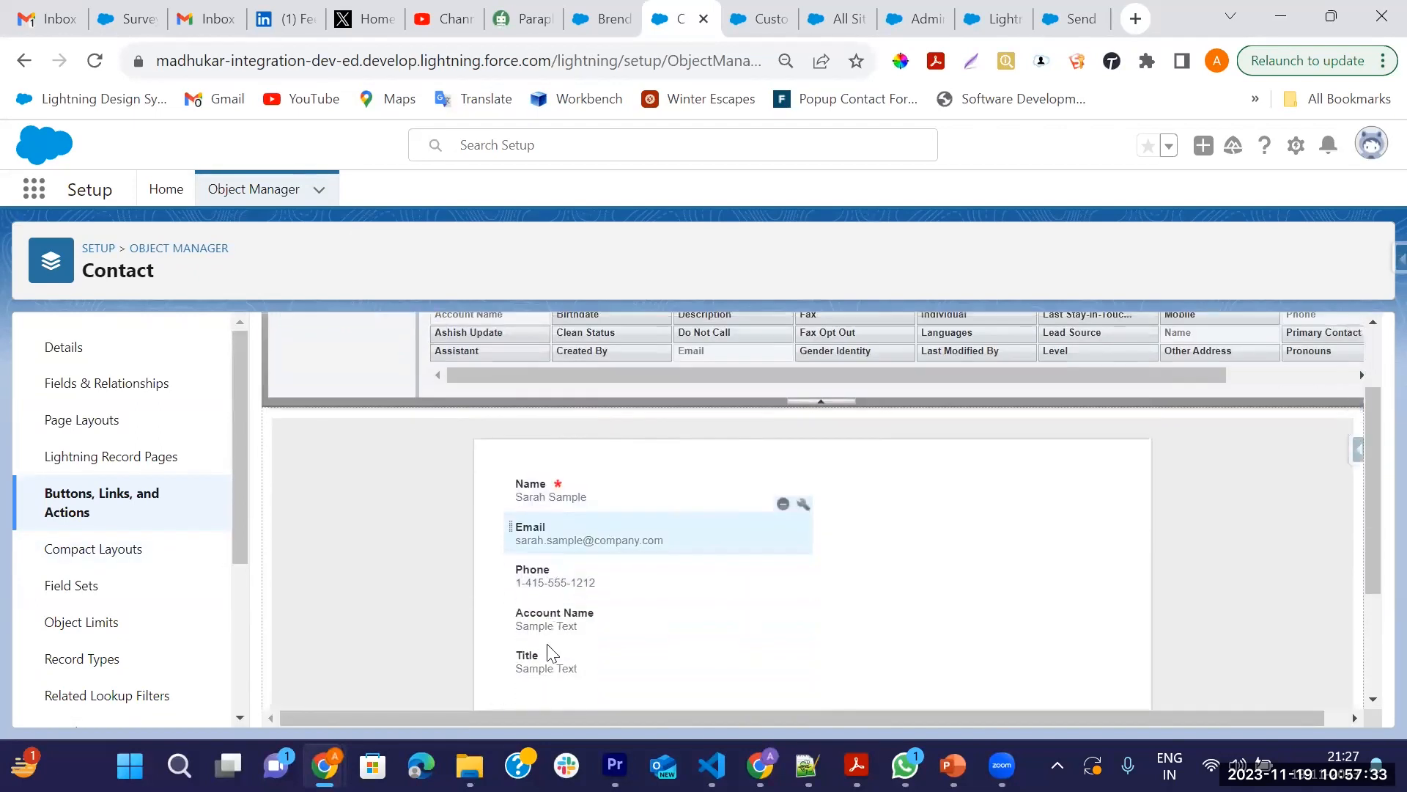
pyautogui.scroll(2, 551, 653)
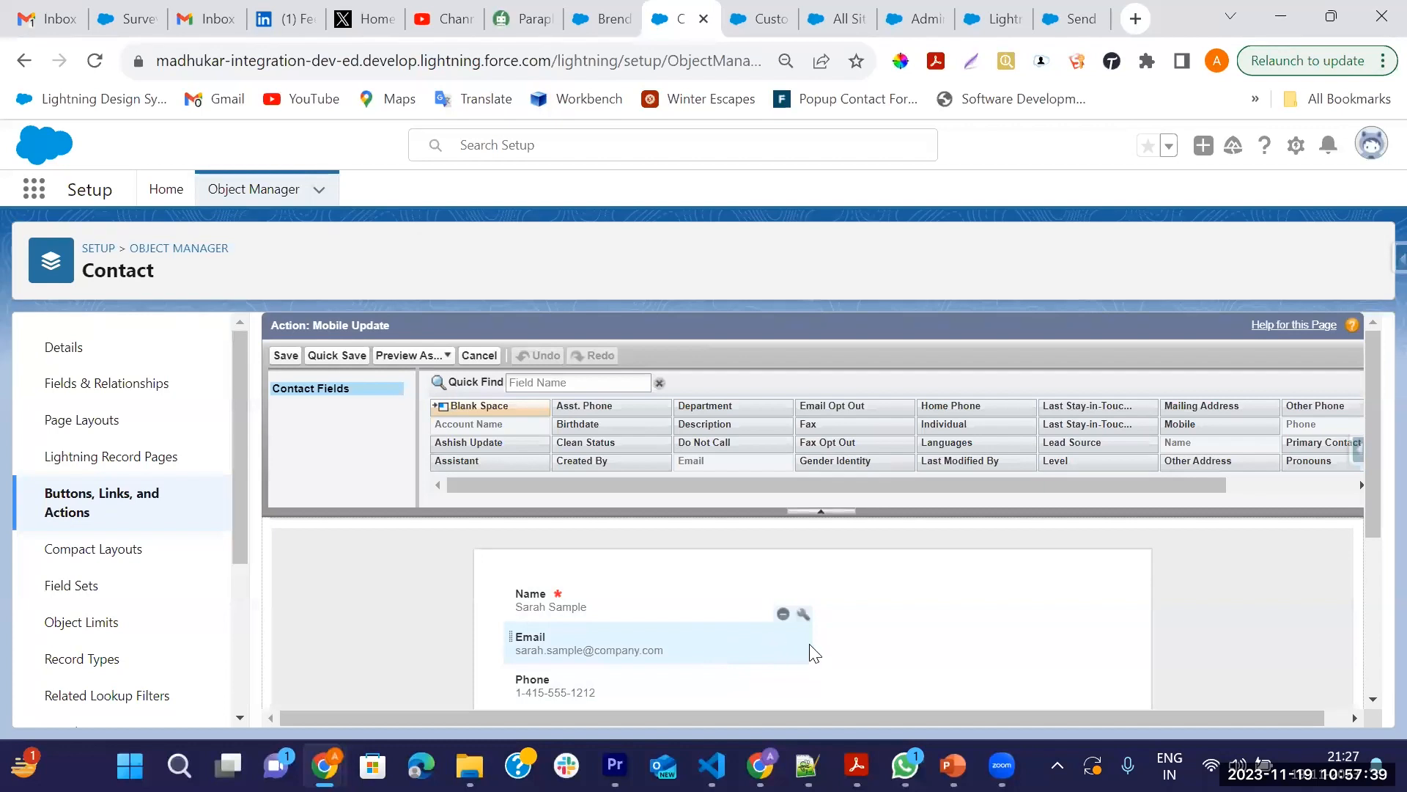
pyautogui.click(804, 616)
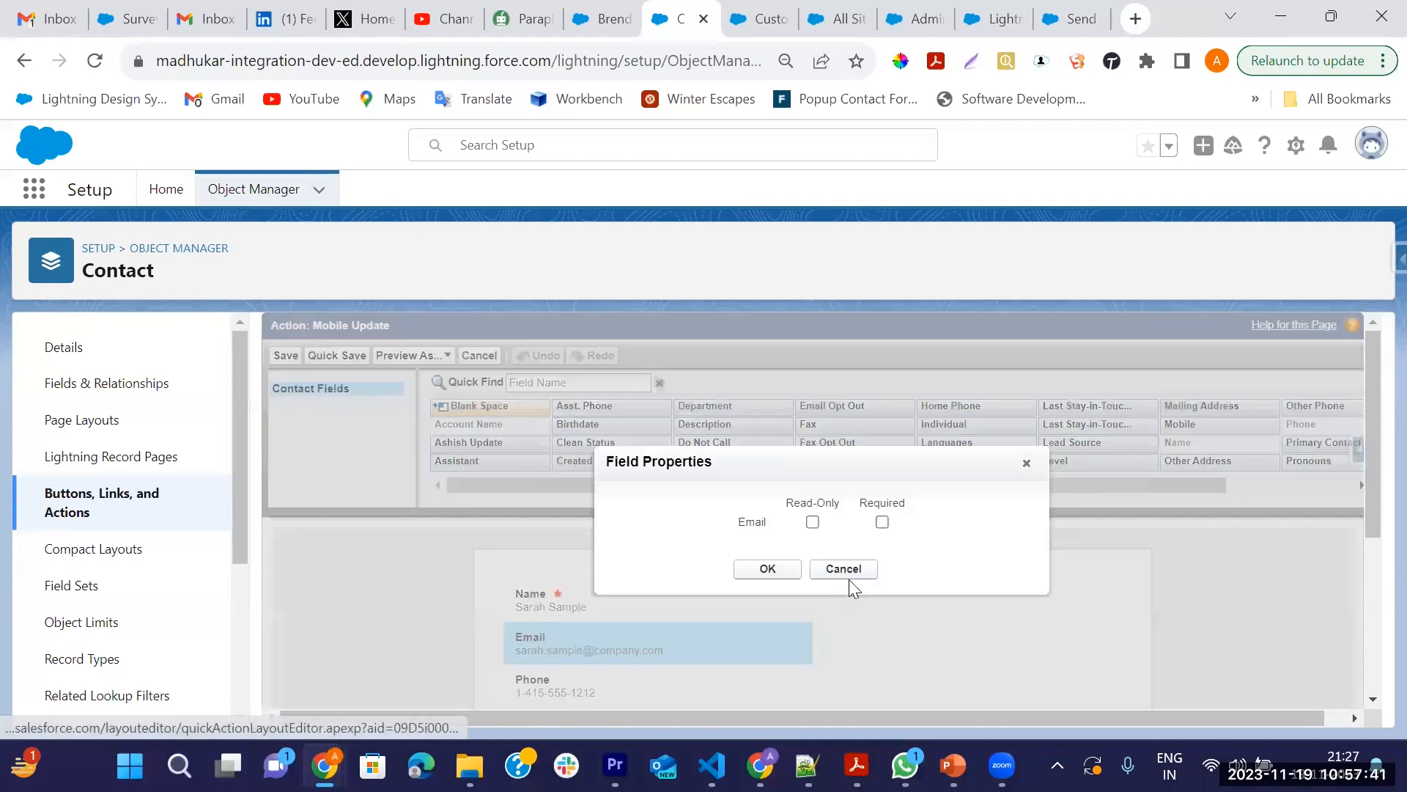
pyautogui.click(841, 569)
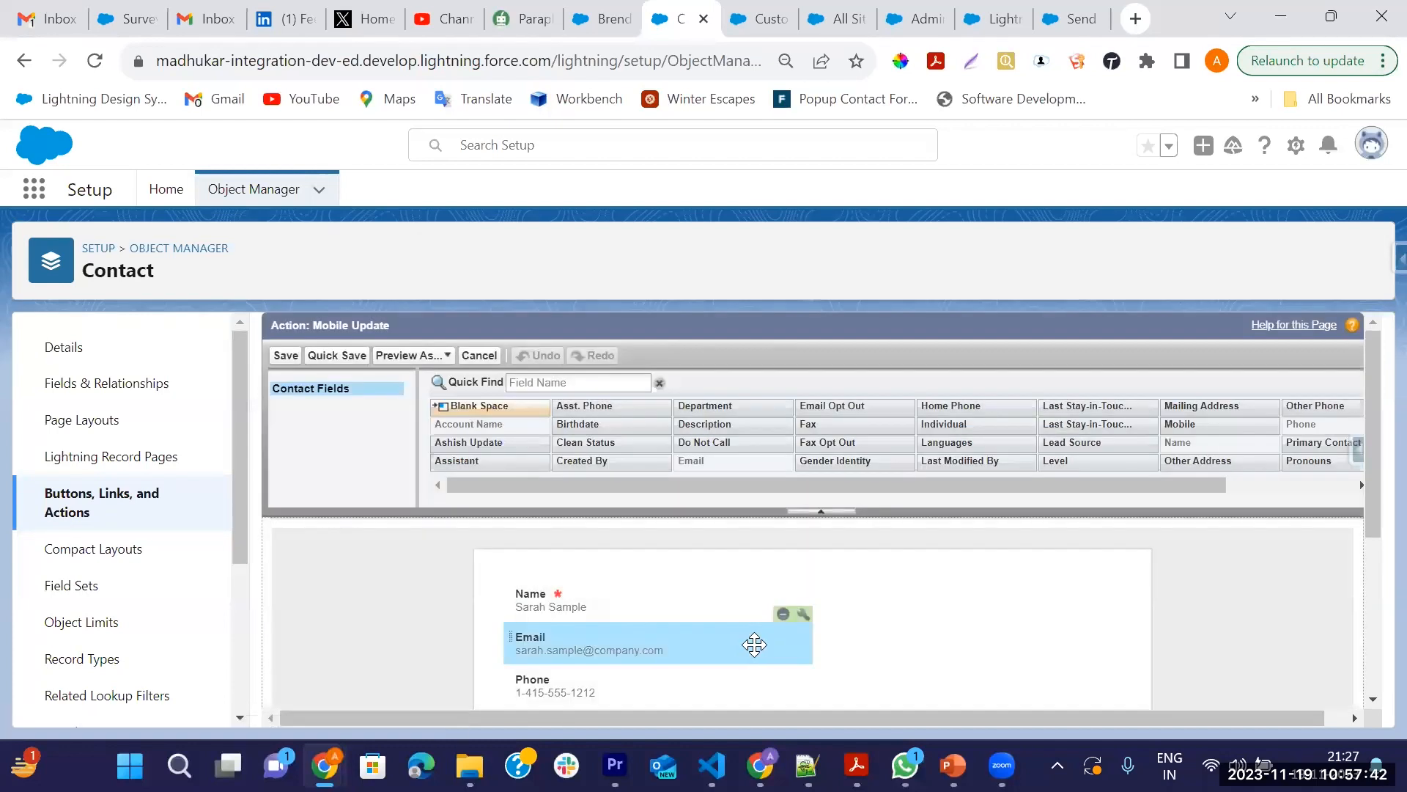
# Remove the Email, Account Name and Title fields from the Contact action's layout.
pyautogui.click(783, 616)
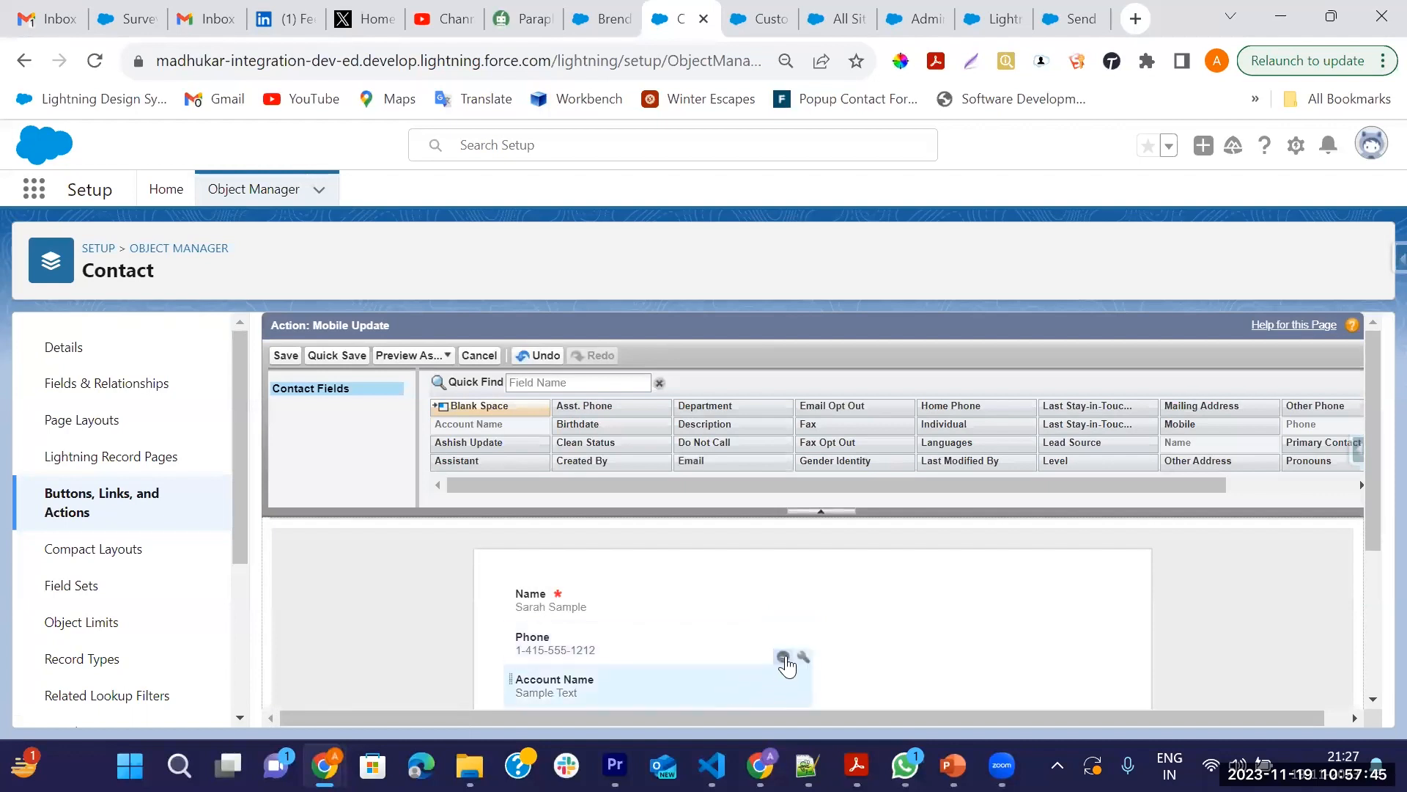
pyautogui.click(783, 656)
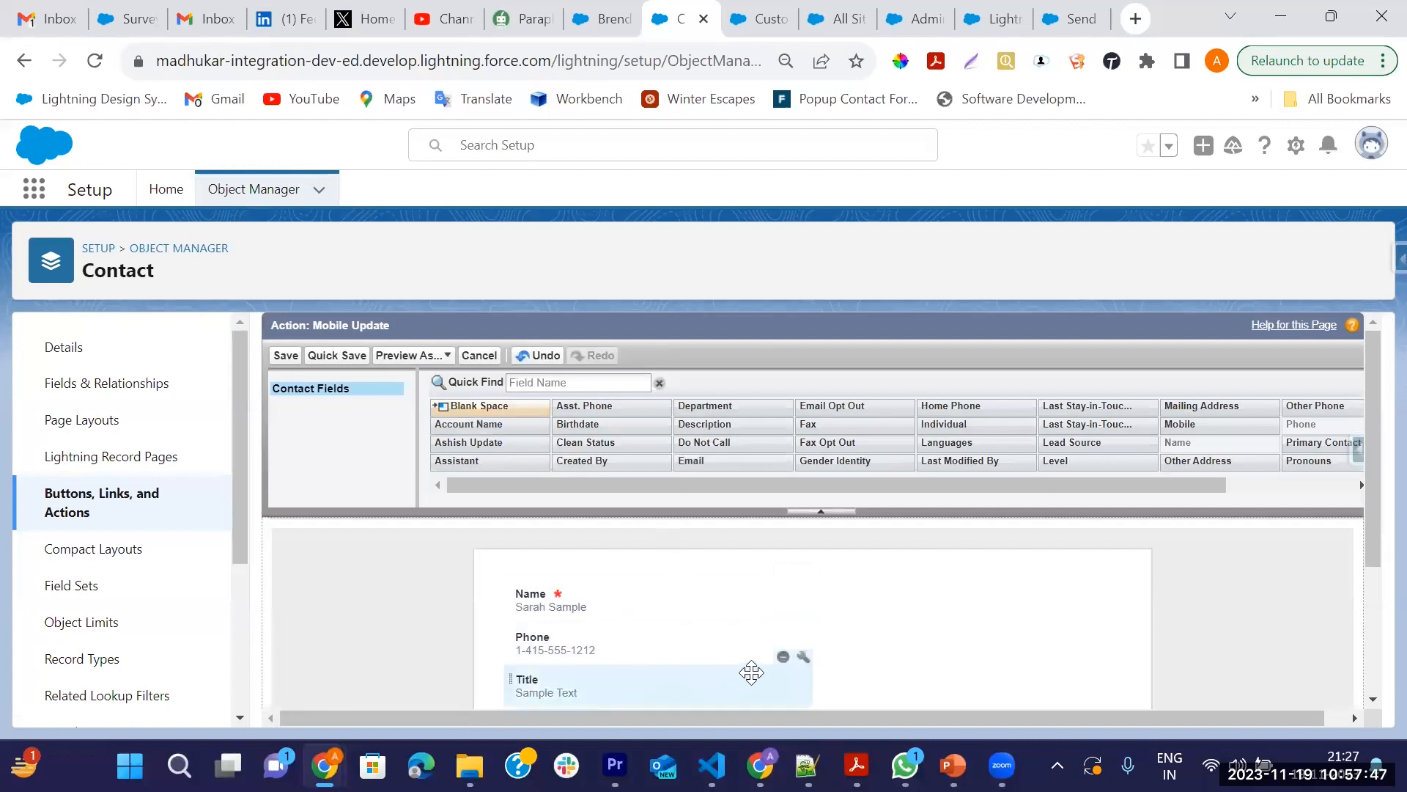
pyautogui.click(783, 657)
# Add the Mobile field between Name and Phone in the Contact action's layout, and save the layout.
pyautogui.click(575, 385)
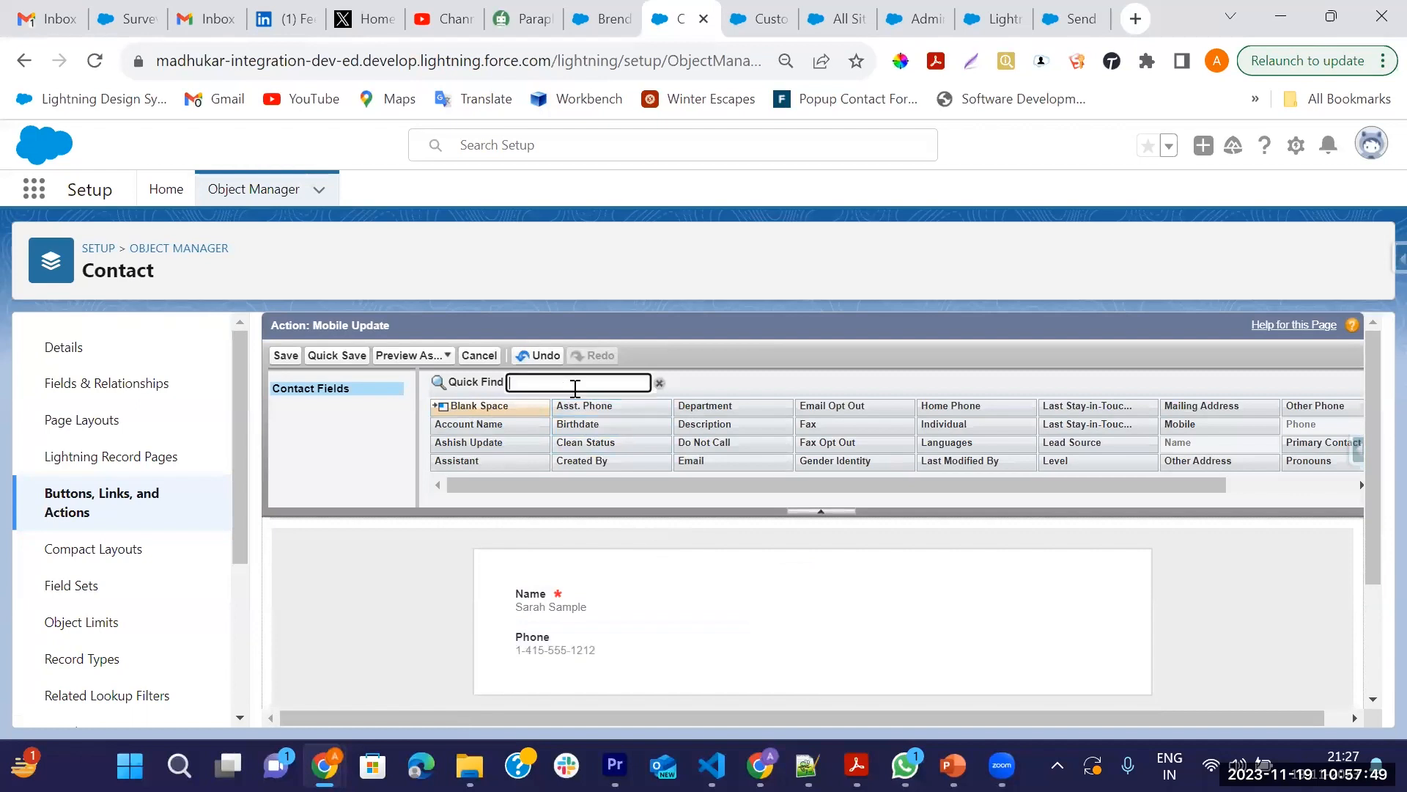
pyautogui.write('mo')
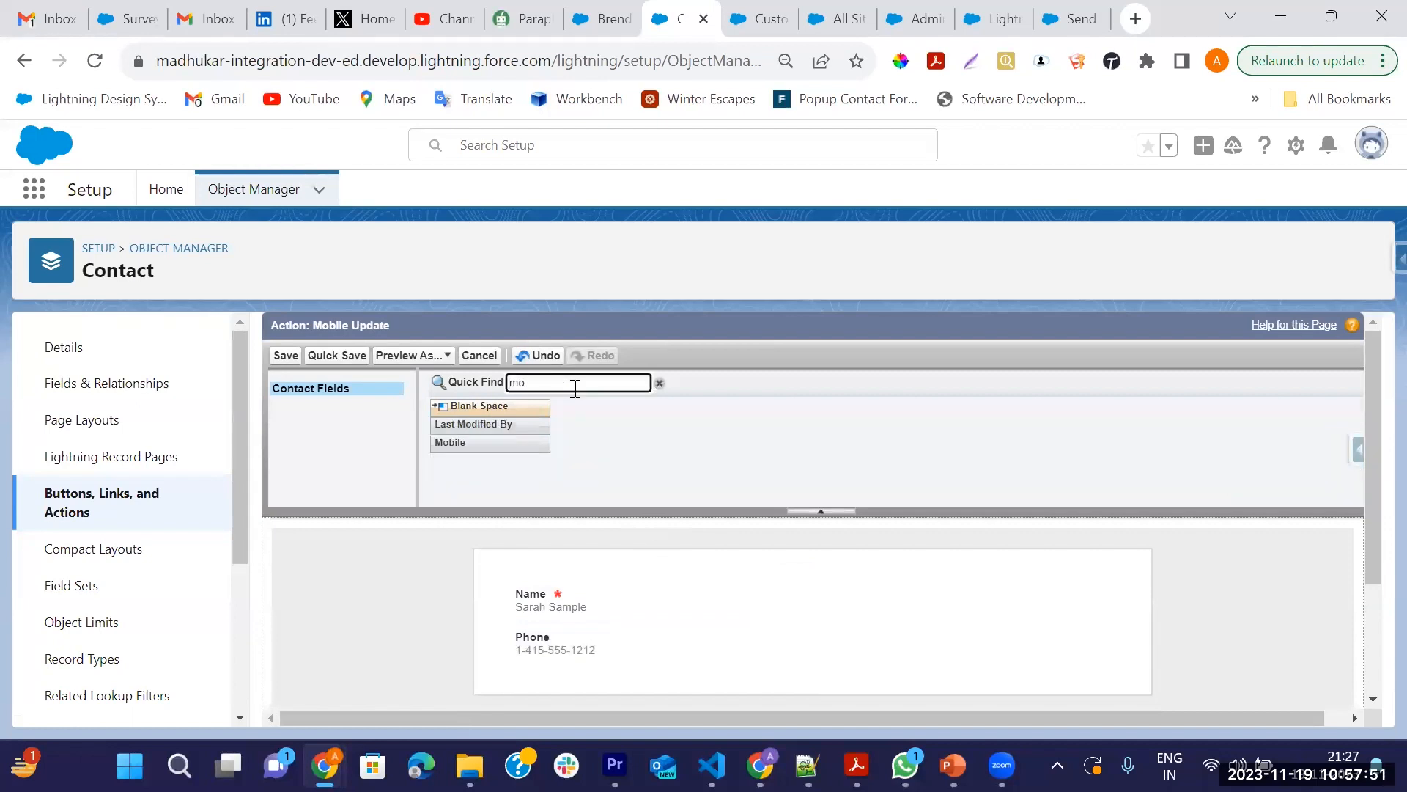
pyautogui.moveTo(464, 440); pyautogui.dragTo(597, 641)
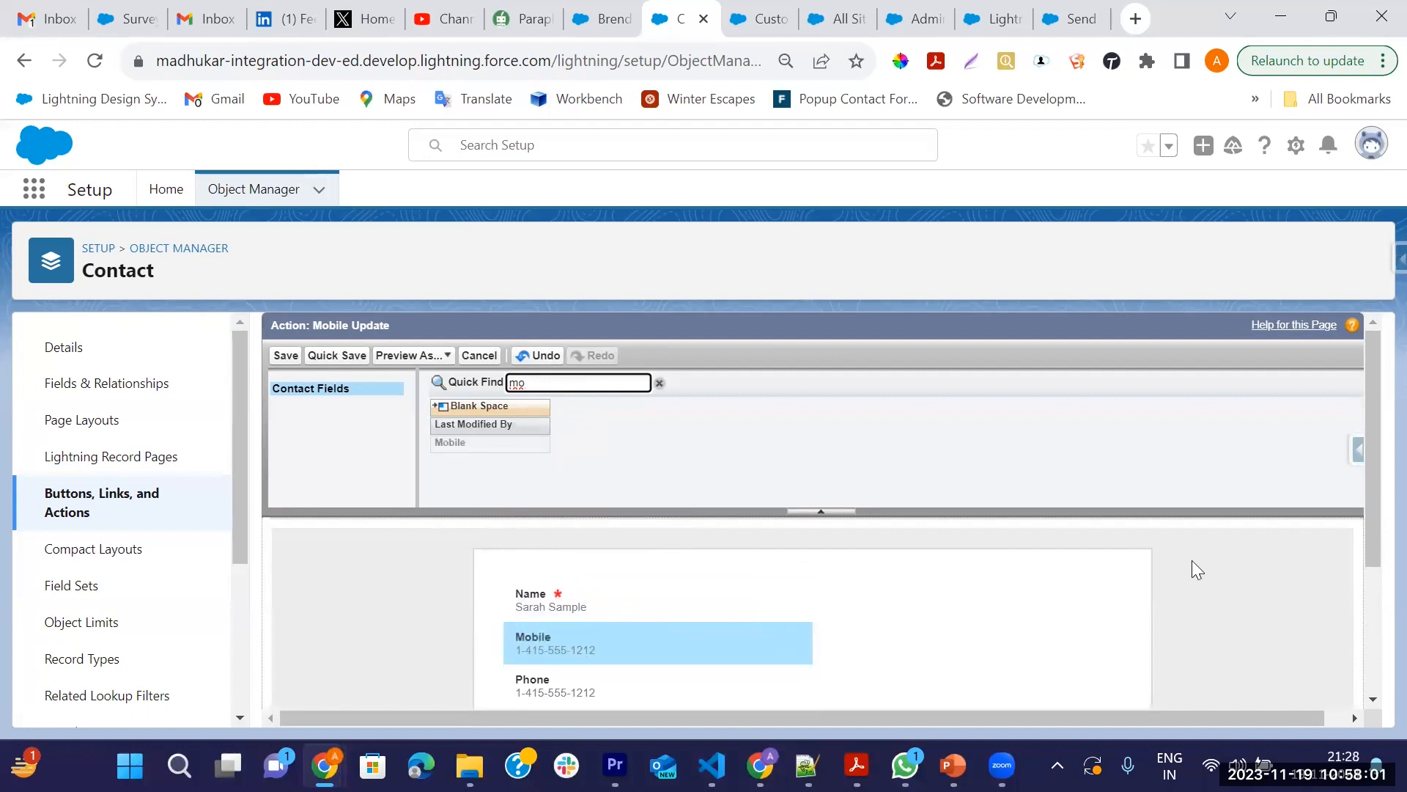
pyautogui.click(285, 356)
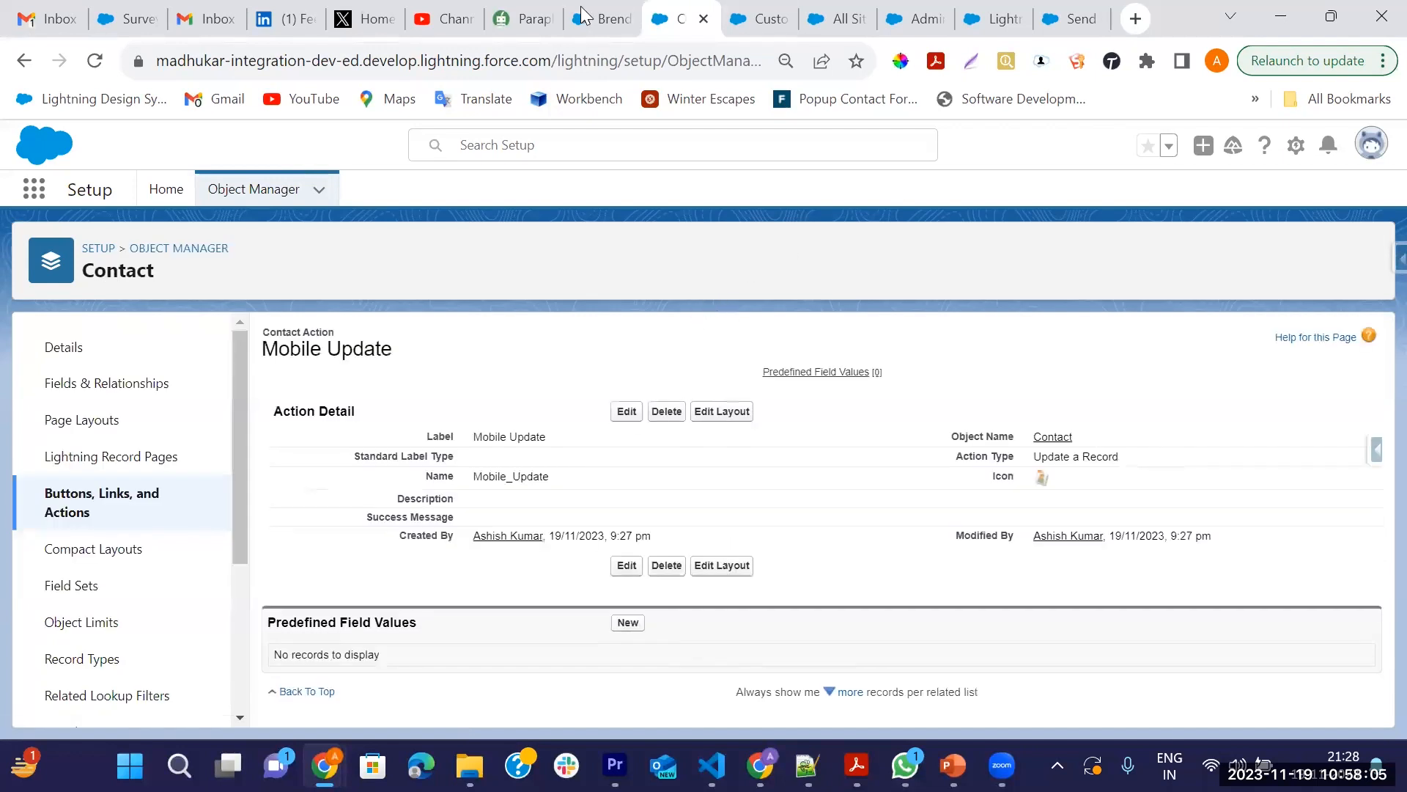
# Check the open lead record, return to Object Manager and display the Lead object's buttons, links and actions.
pyautogui.click(601, 10)
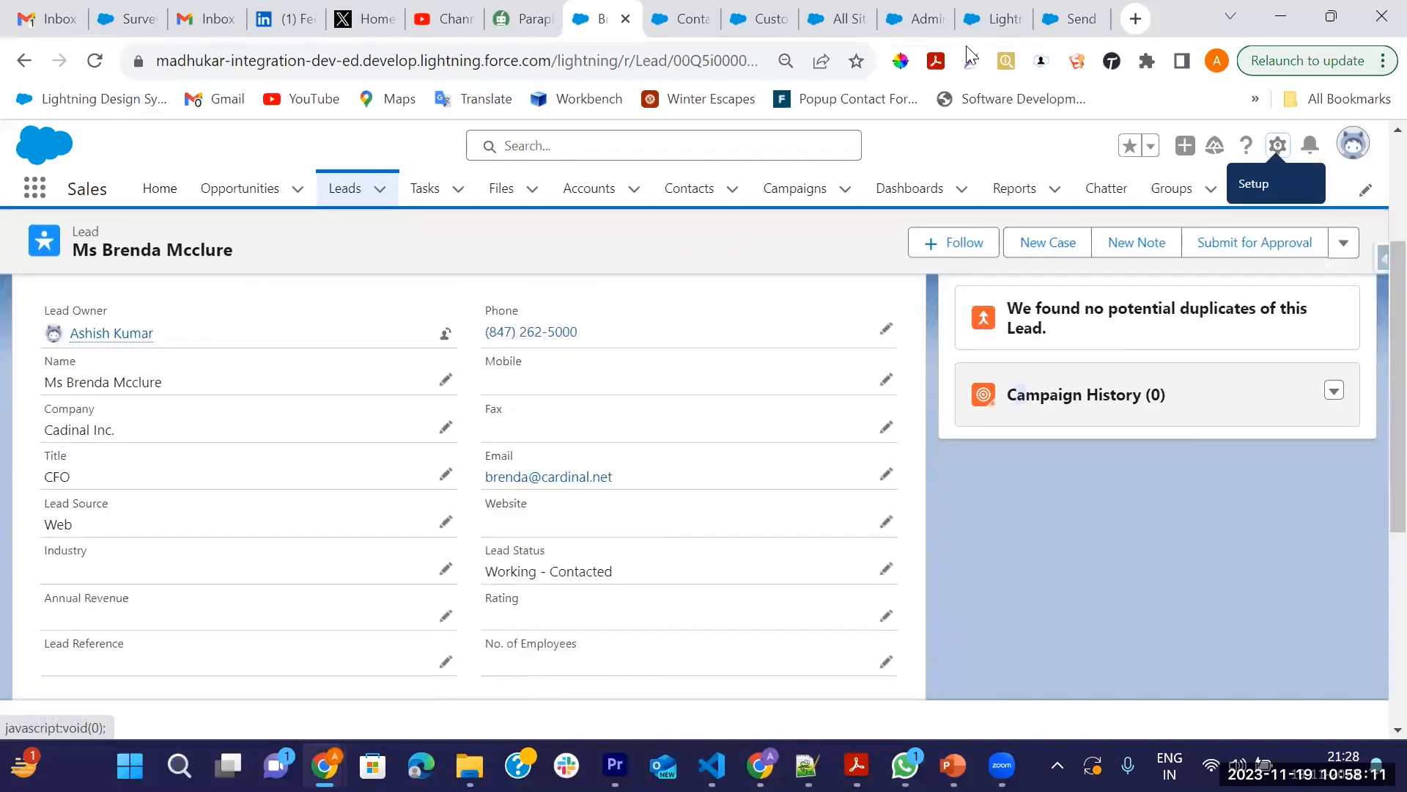
pyautogui.click(693, 20)
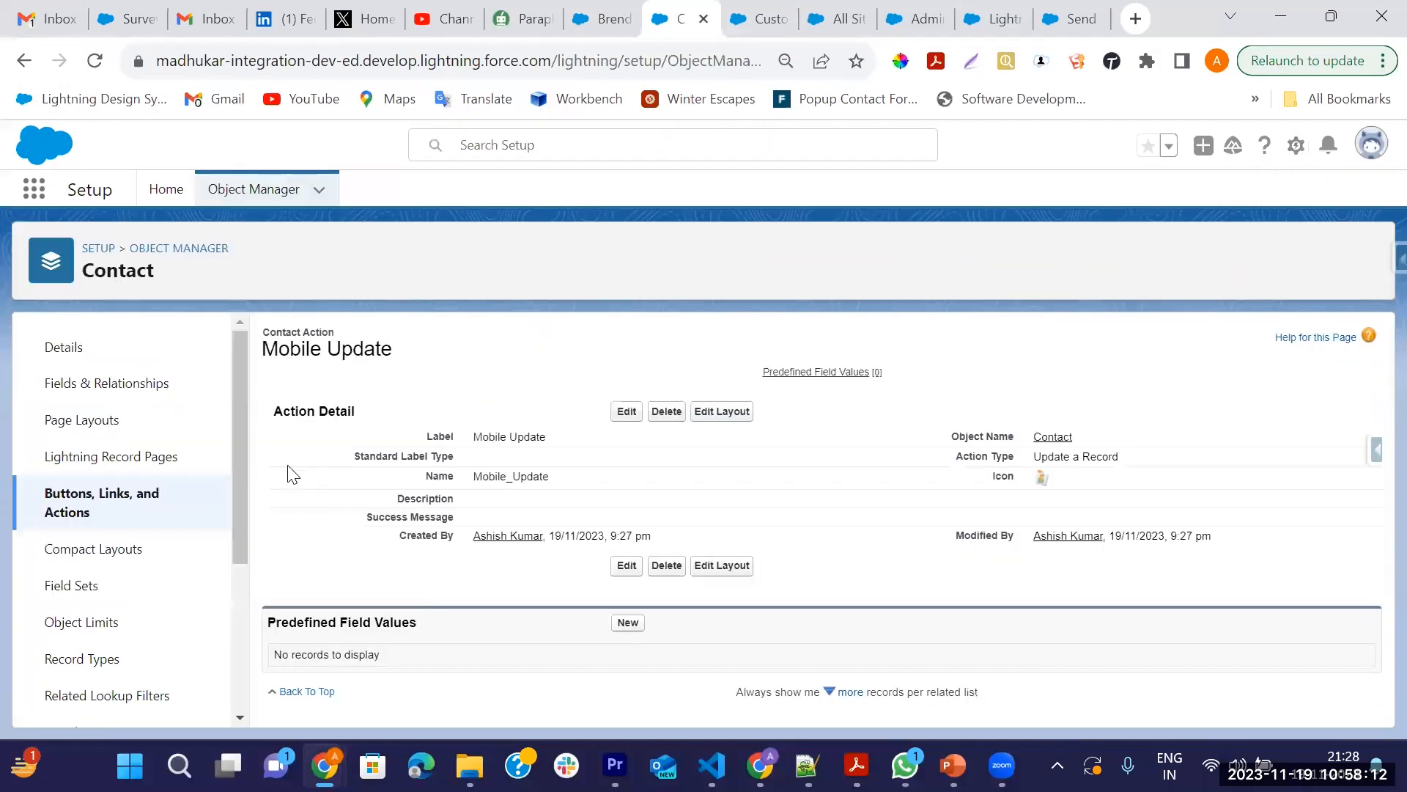
pyautogui.click(267, 189)
pyautogui.click(1010, 259)
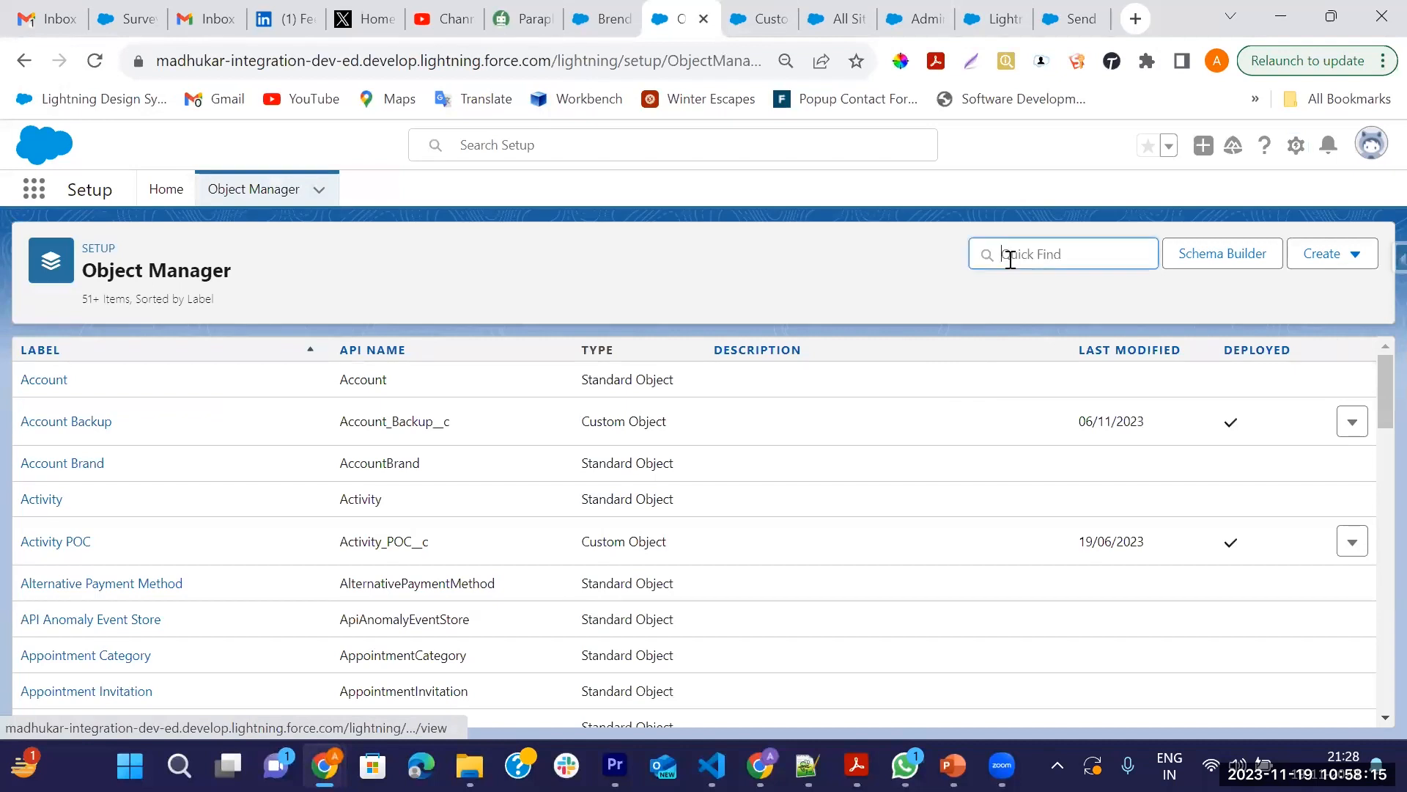
pyautogui.write('Lead')
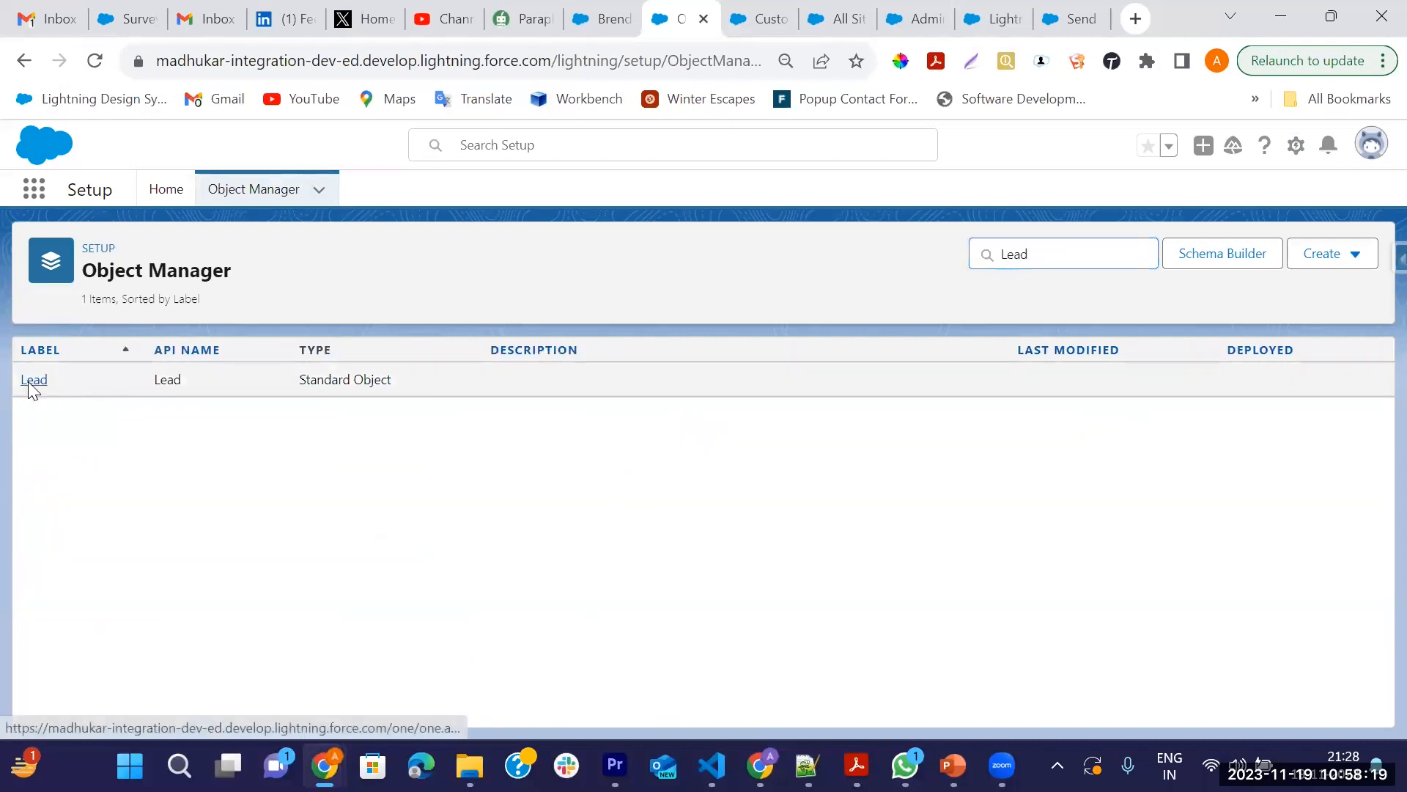
pyautogui.click(44, 381)
pyautogui.click(81, 496)
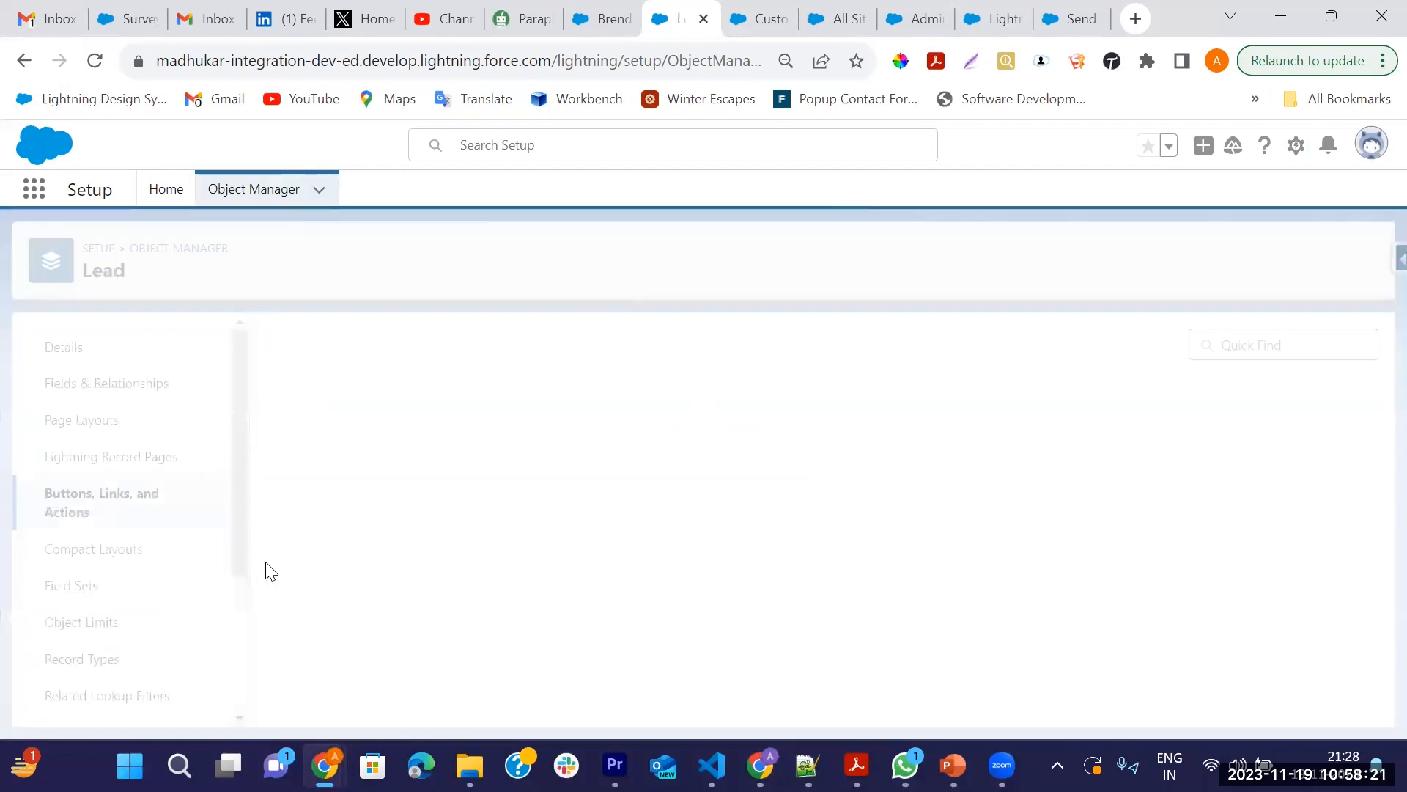
# Create a Lead action of type Update a Record with the label Mobile Update, no standard label type, and save it.
pyautogui.click(1188, 348)
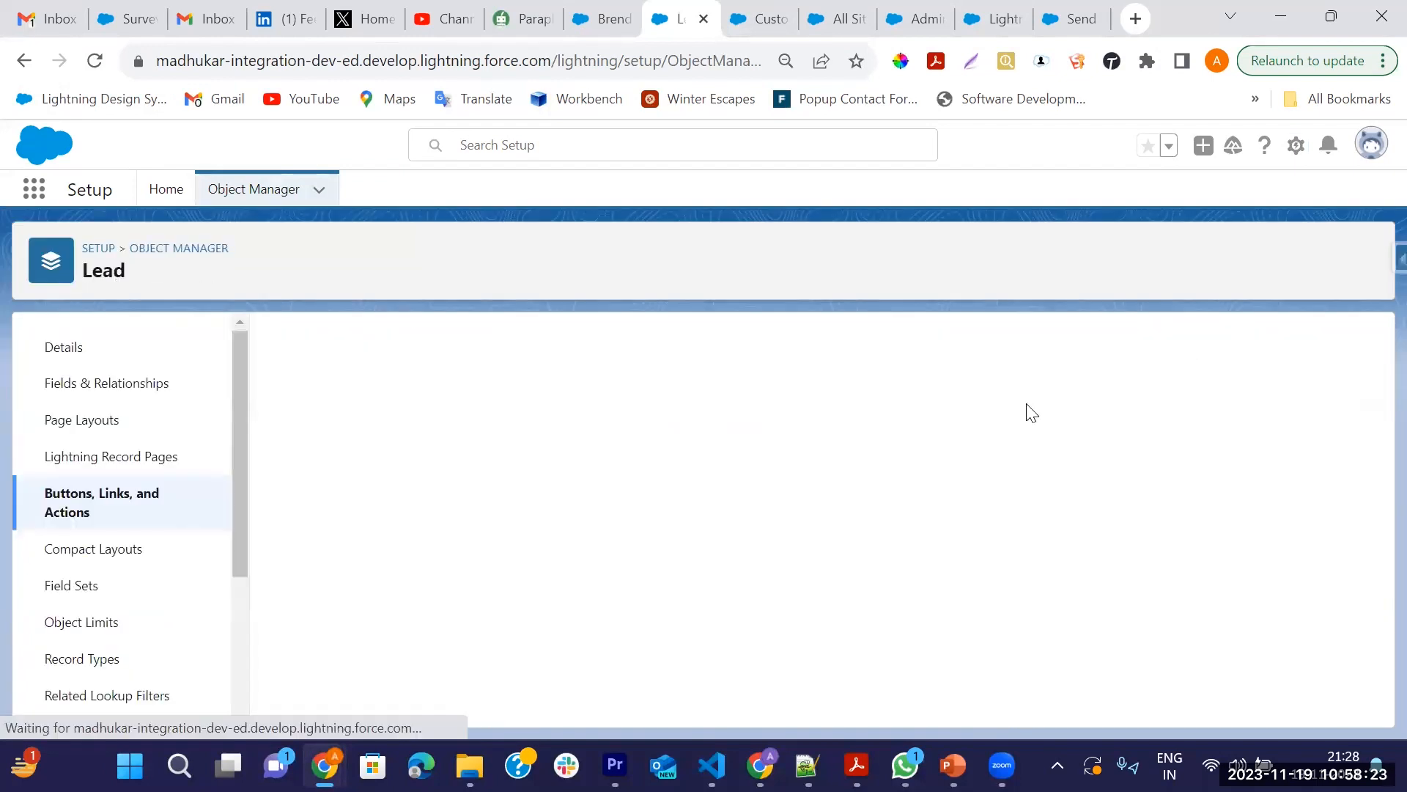
pyautogui.click(590, 457)
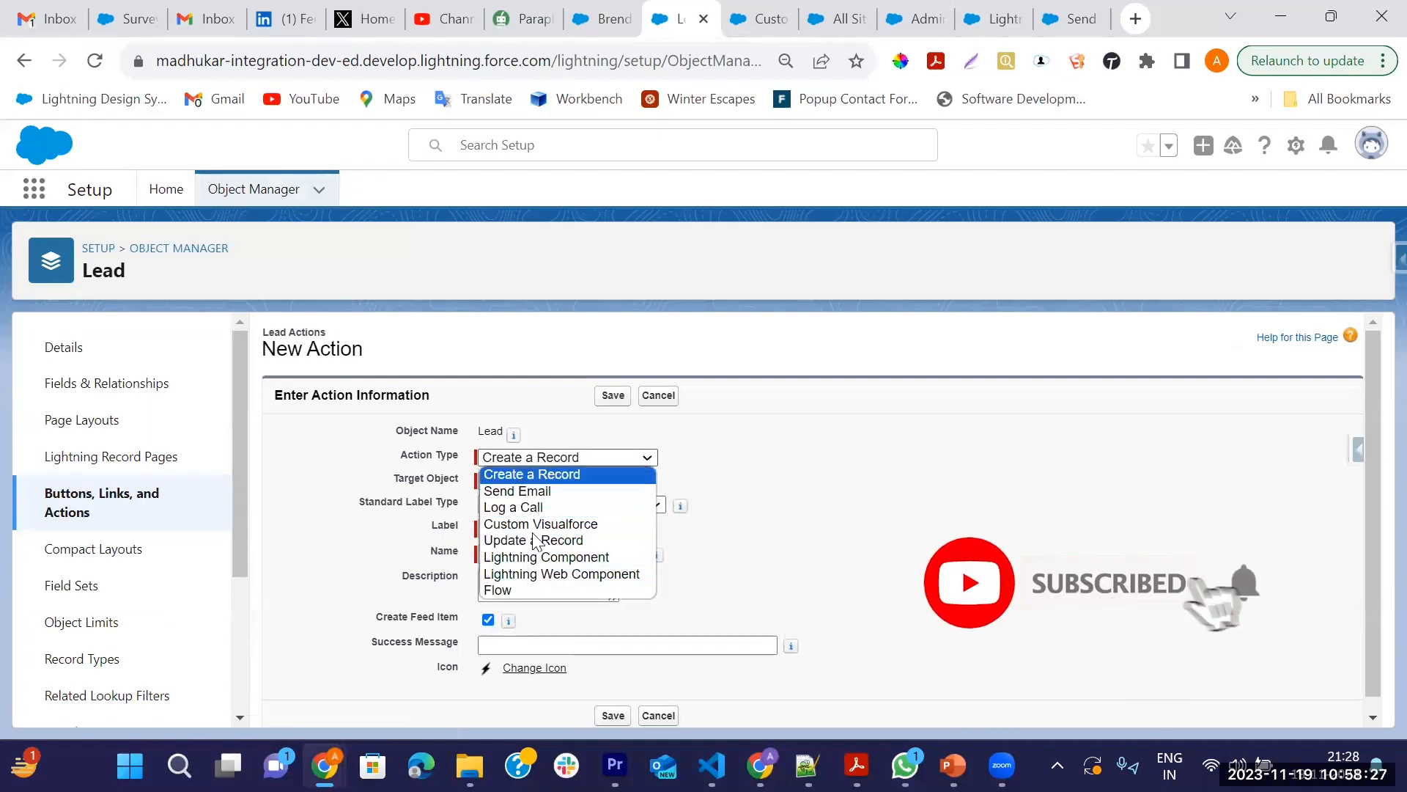
pyautogui.click(535, 540)
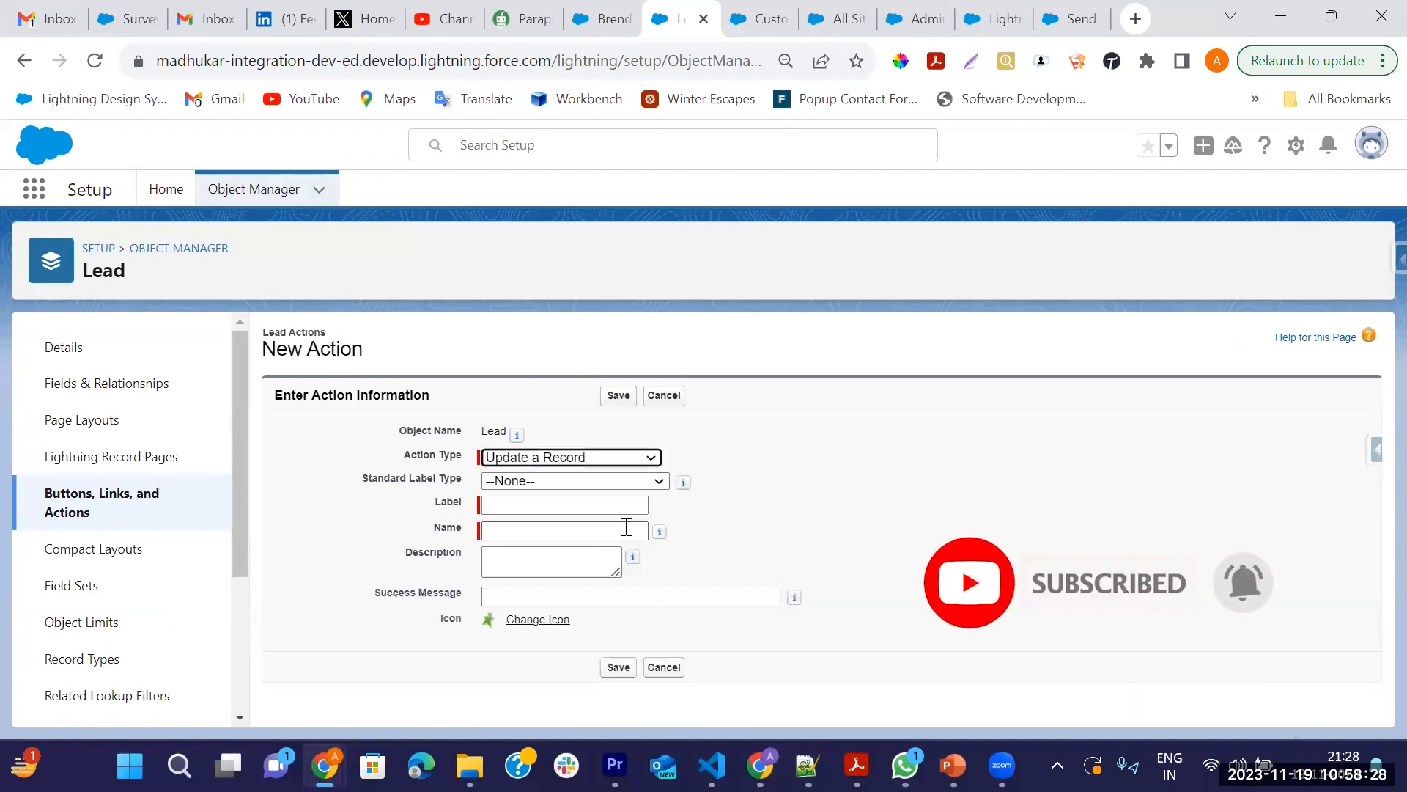
pyautogui.click(558, 487)
pyautogui.click(557, 483)
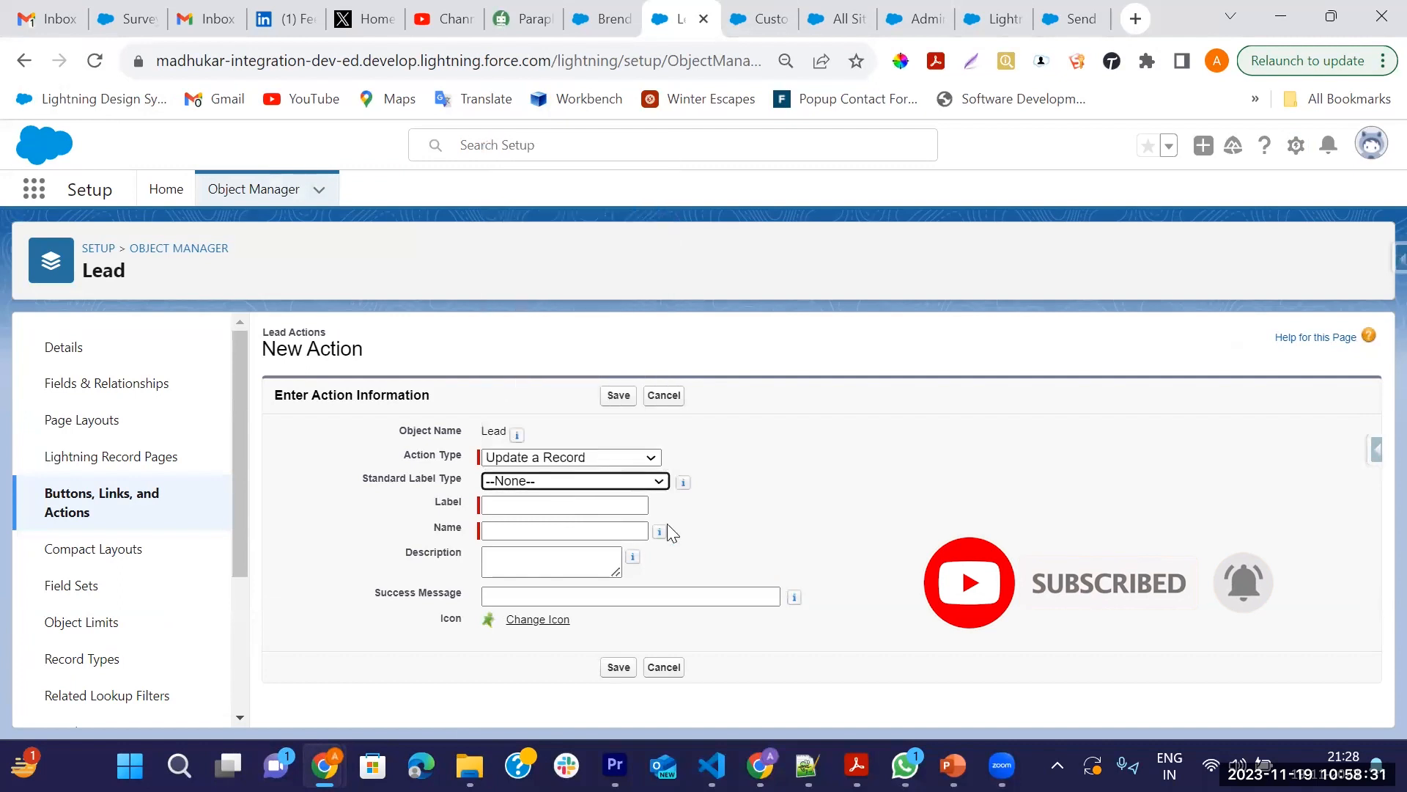
pyautogui.click(570, 511)
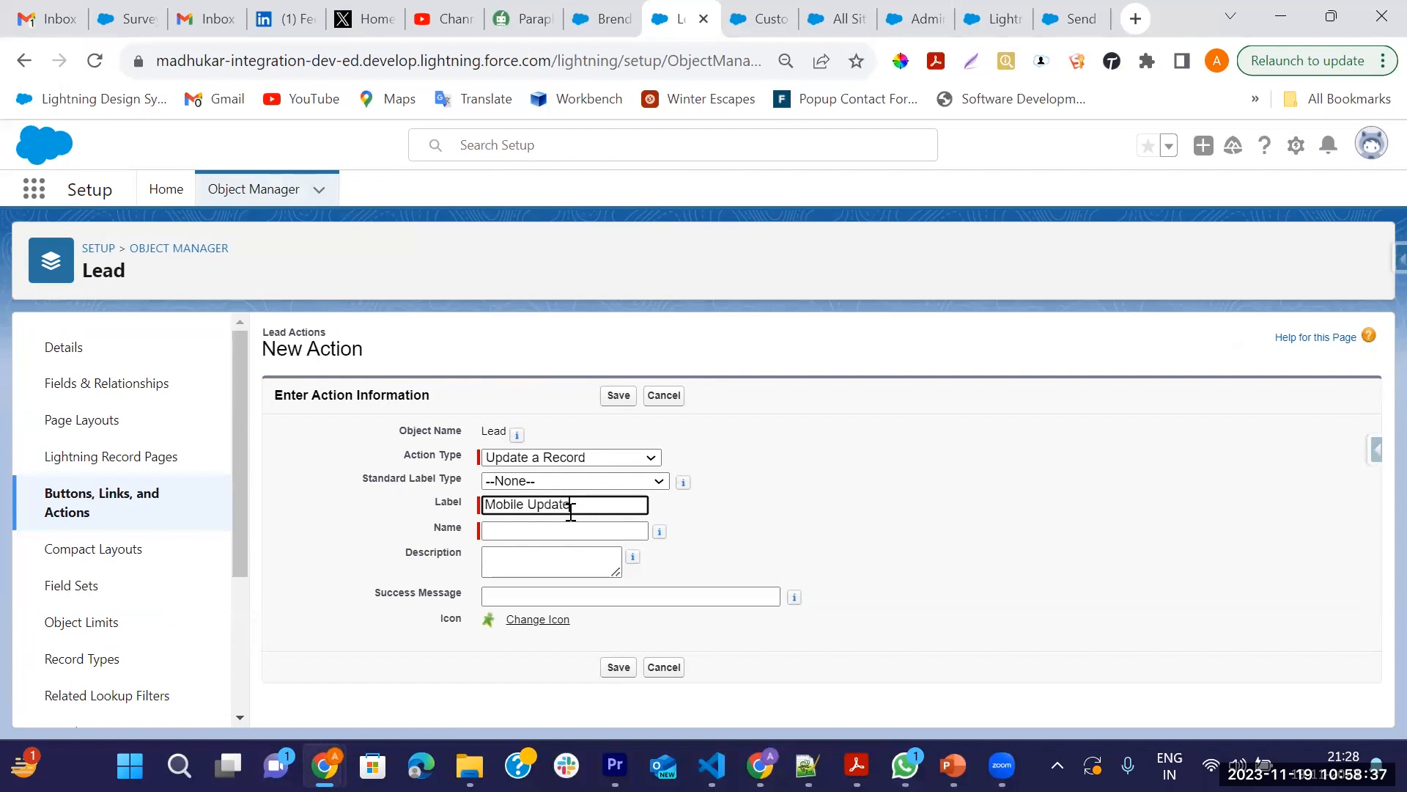
pyautogui.press('Tab')
pyautogui.click(620, 396)
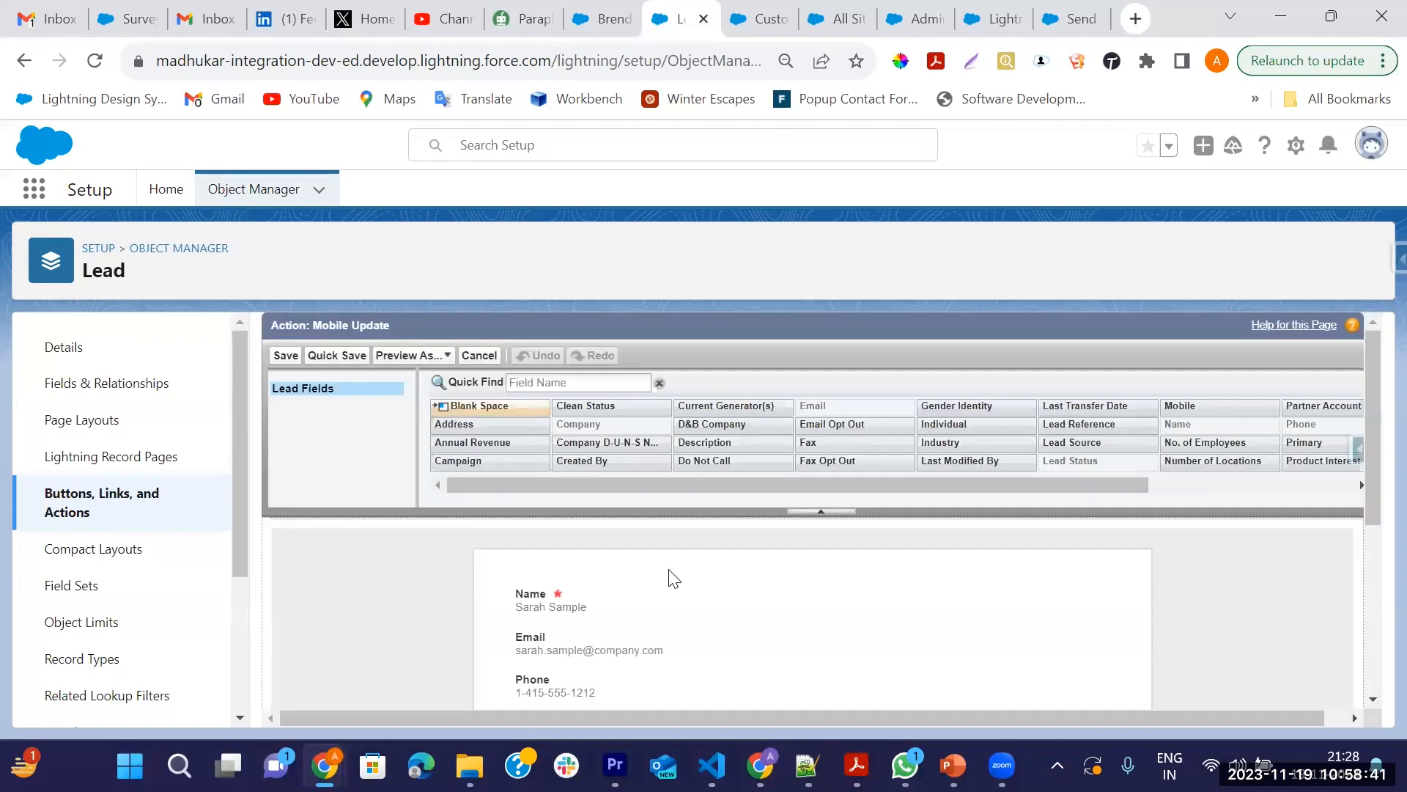
# Remove the Lead Status, Company, Title and Email fields from the Lead Mobile Update action's layout.
pyautogui.scroll(-3, 666, 571)
pyautogui.scroll(1, 604, 541)
pyautogui.scroll(2, 590, 651)
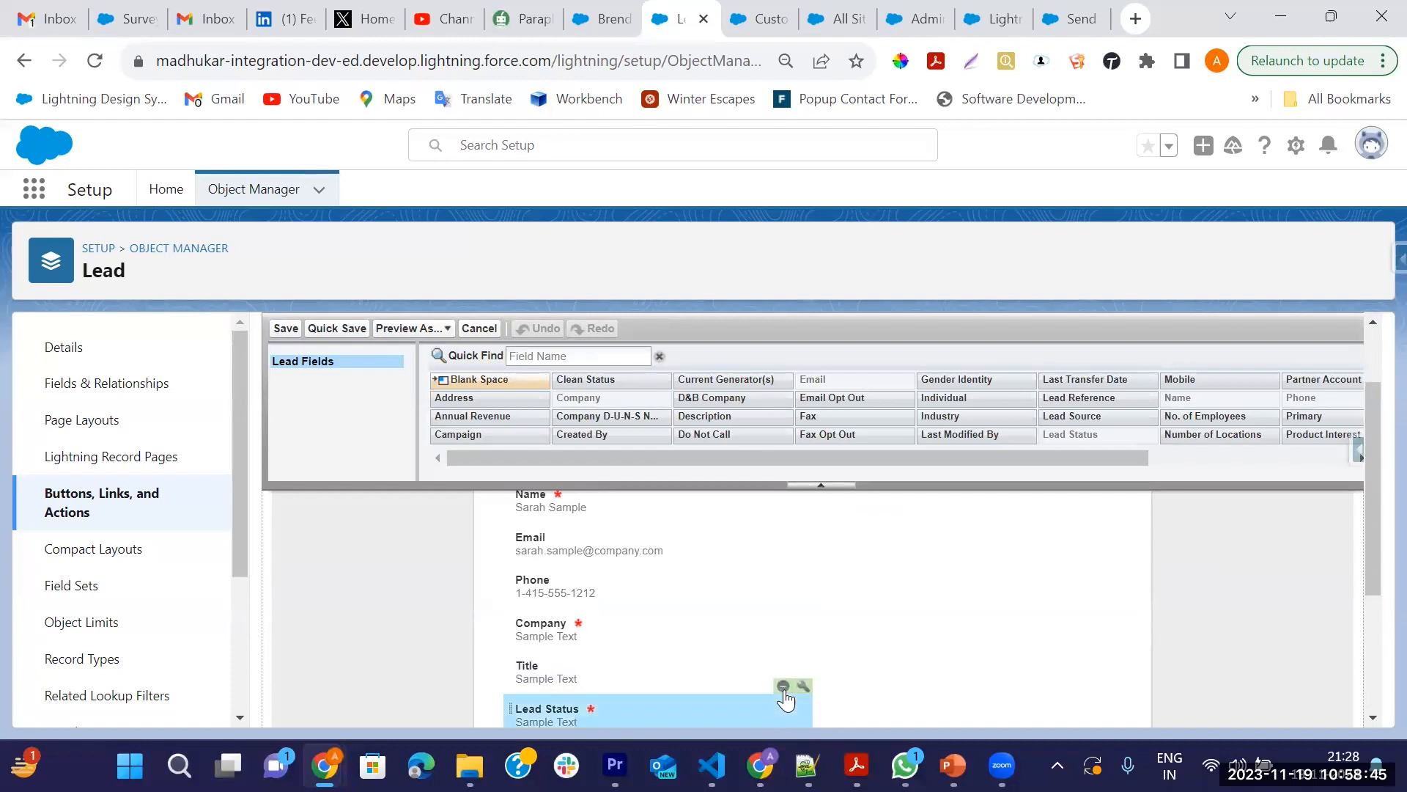
pyautogui.click(783, 685)
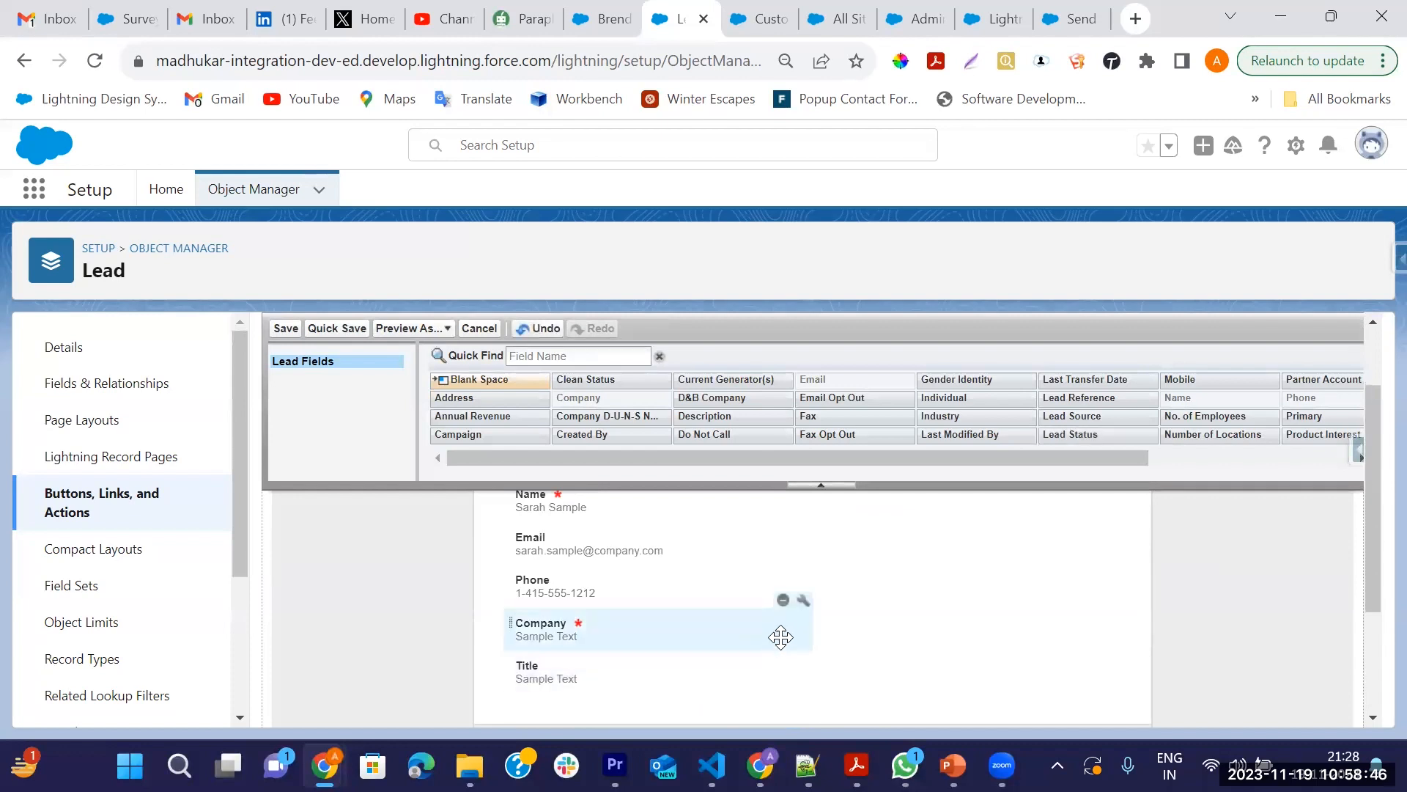
pyautogui.click(782, 599)
pyautogui.click(783, 601)
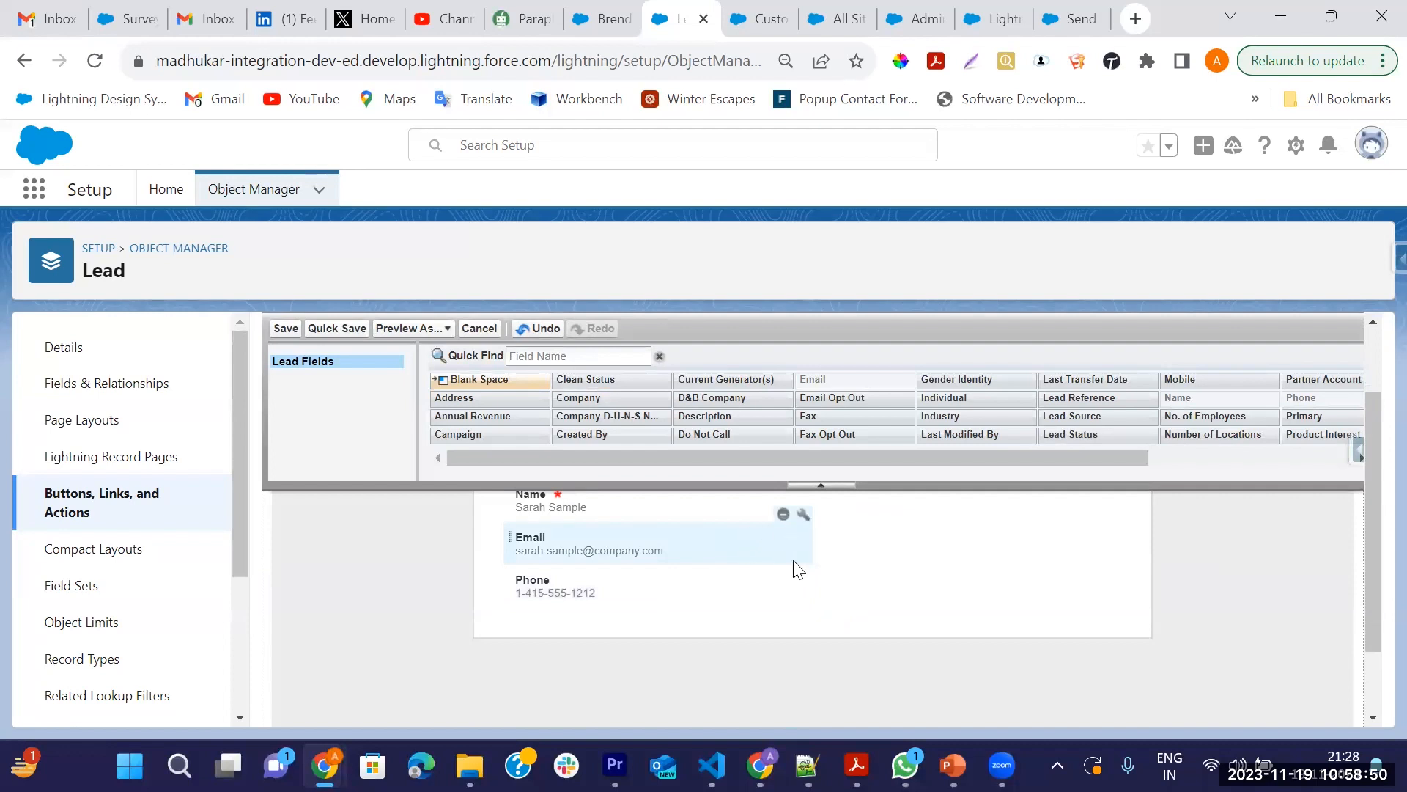
pyautogui.click(782, 514)
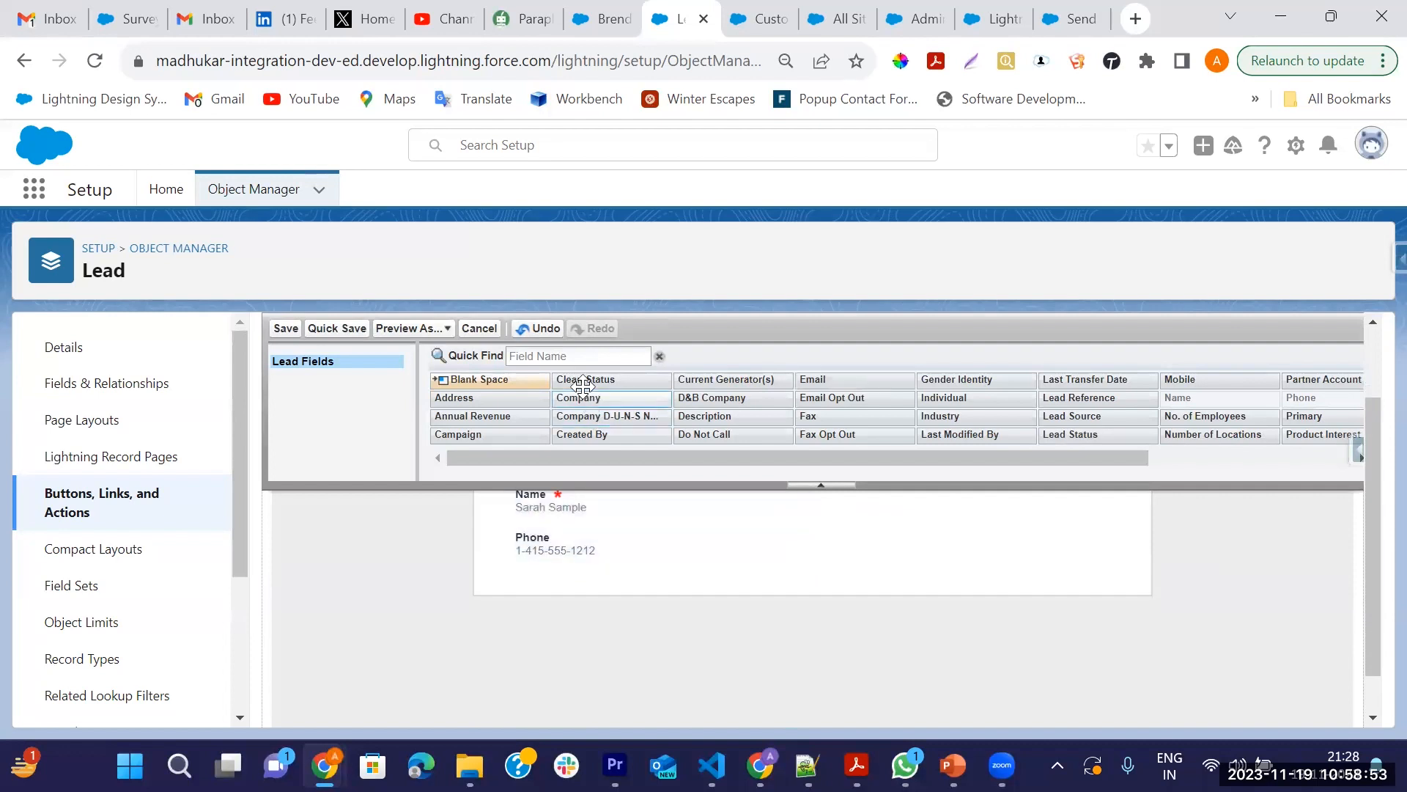
# Add the Mobile field between Name and Phone in the Lead action's layout, and save the layout.
pyautogui.click(575, 357)
pyautogui.write('mob')
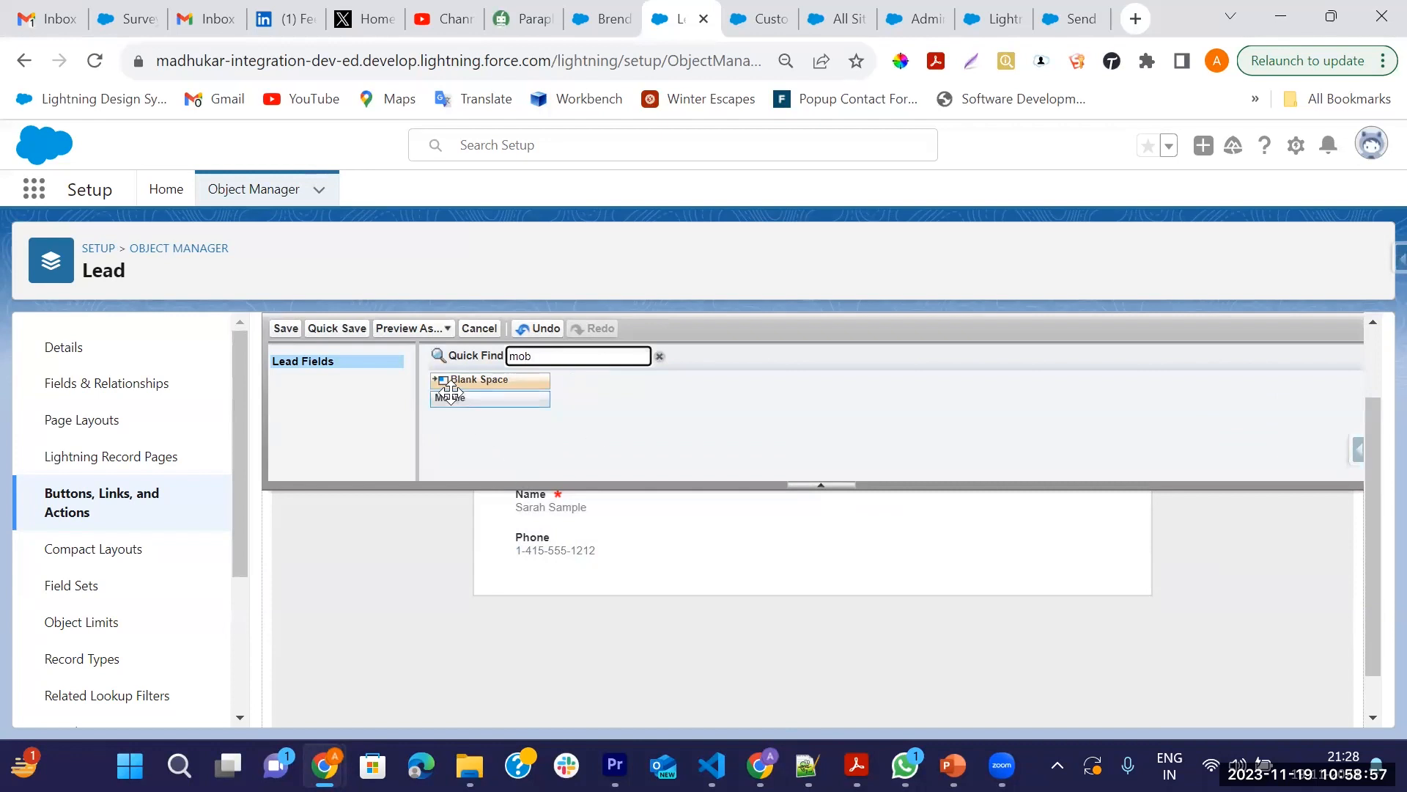
pyautogui.moveTo(450, 397); pyautogui.dragTo(546, 536)
pyautogui.click(282, 330)
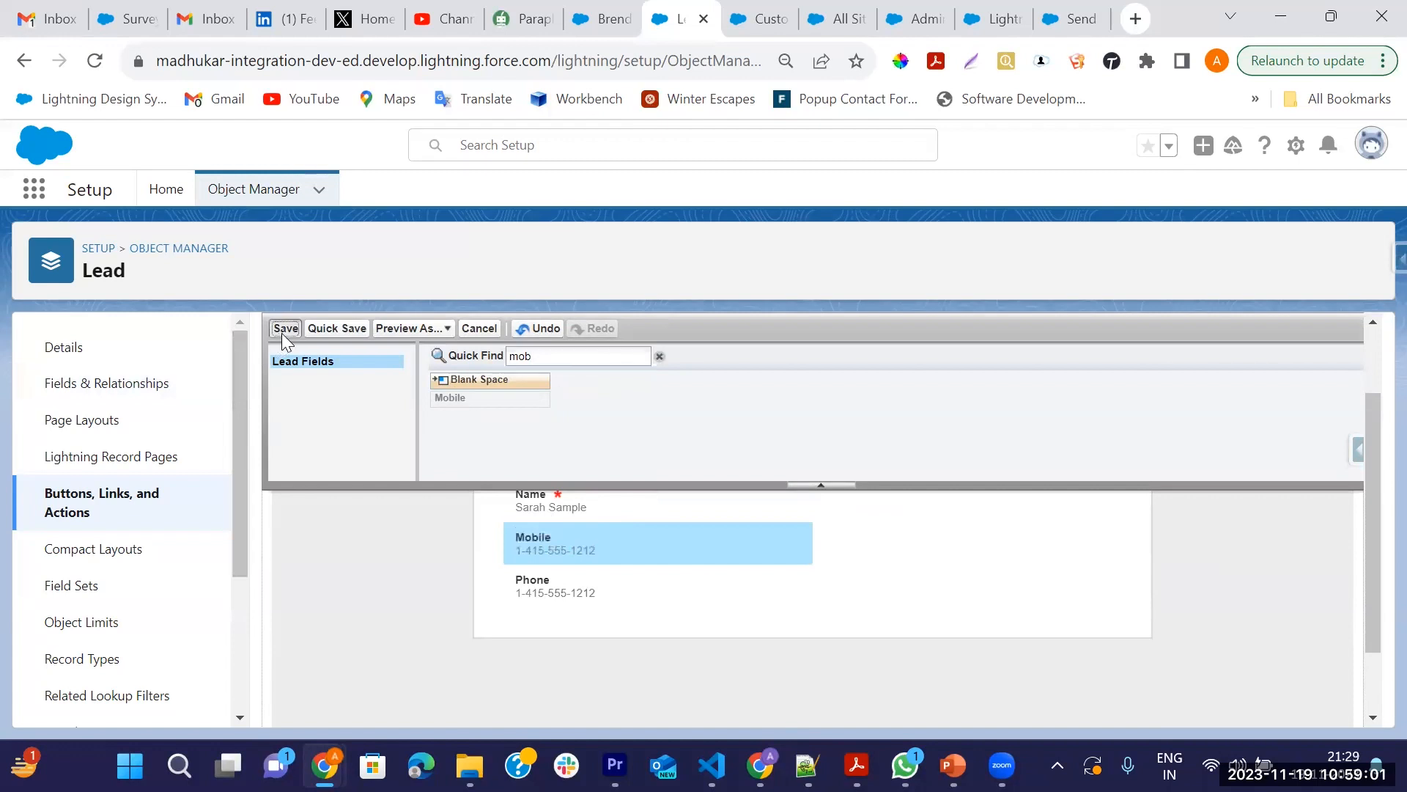
pyautogui.click(766, 582)
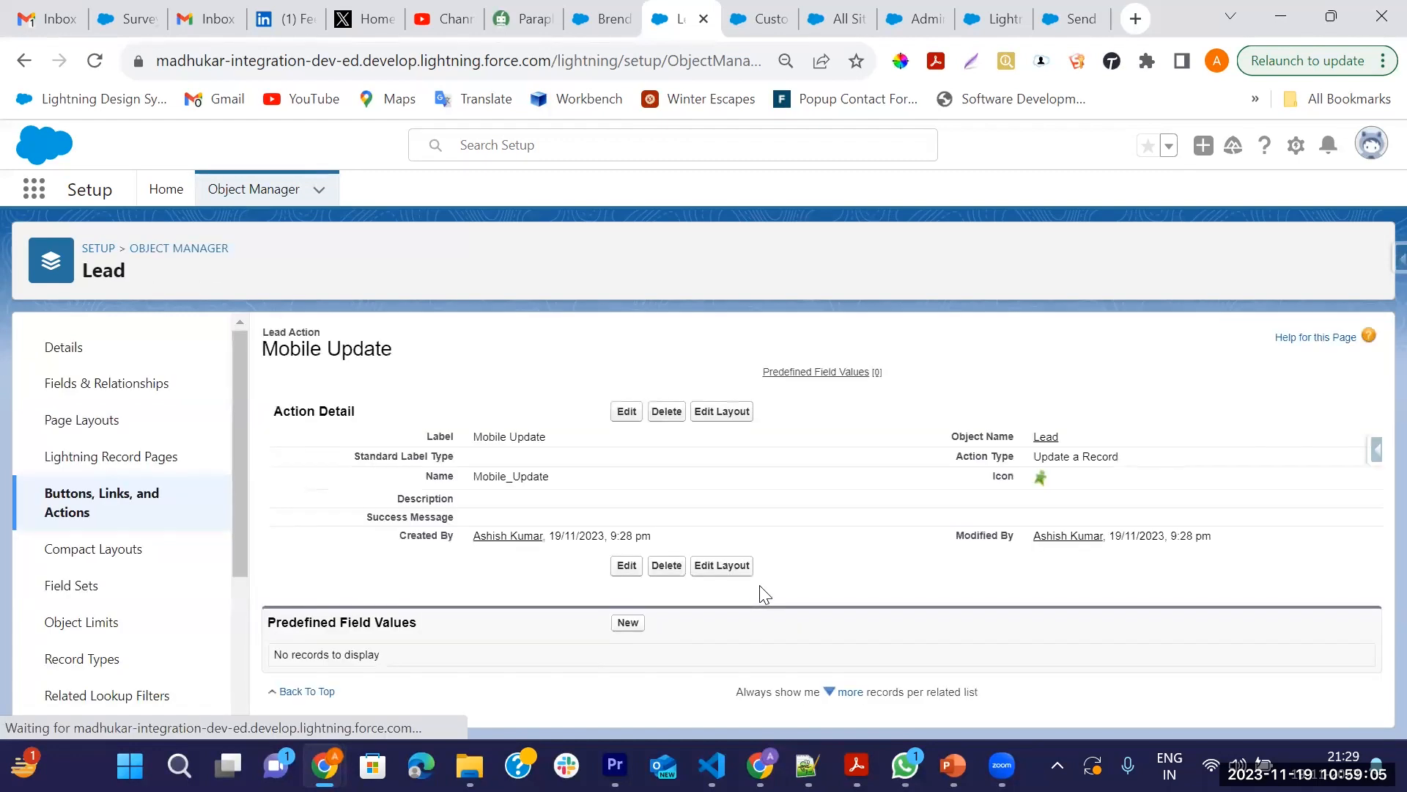
# Add Mobile Update as the first of the Salesforce Mobile and Lightning Experience actions in the Lead Layout page layout, and save it.
pyautogui.click(88, 430)
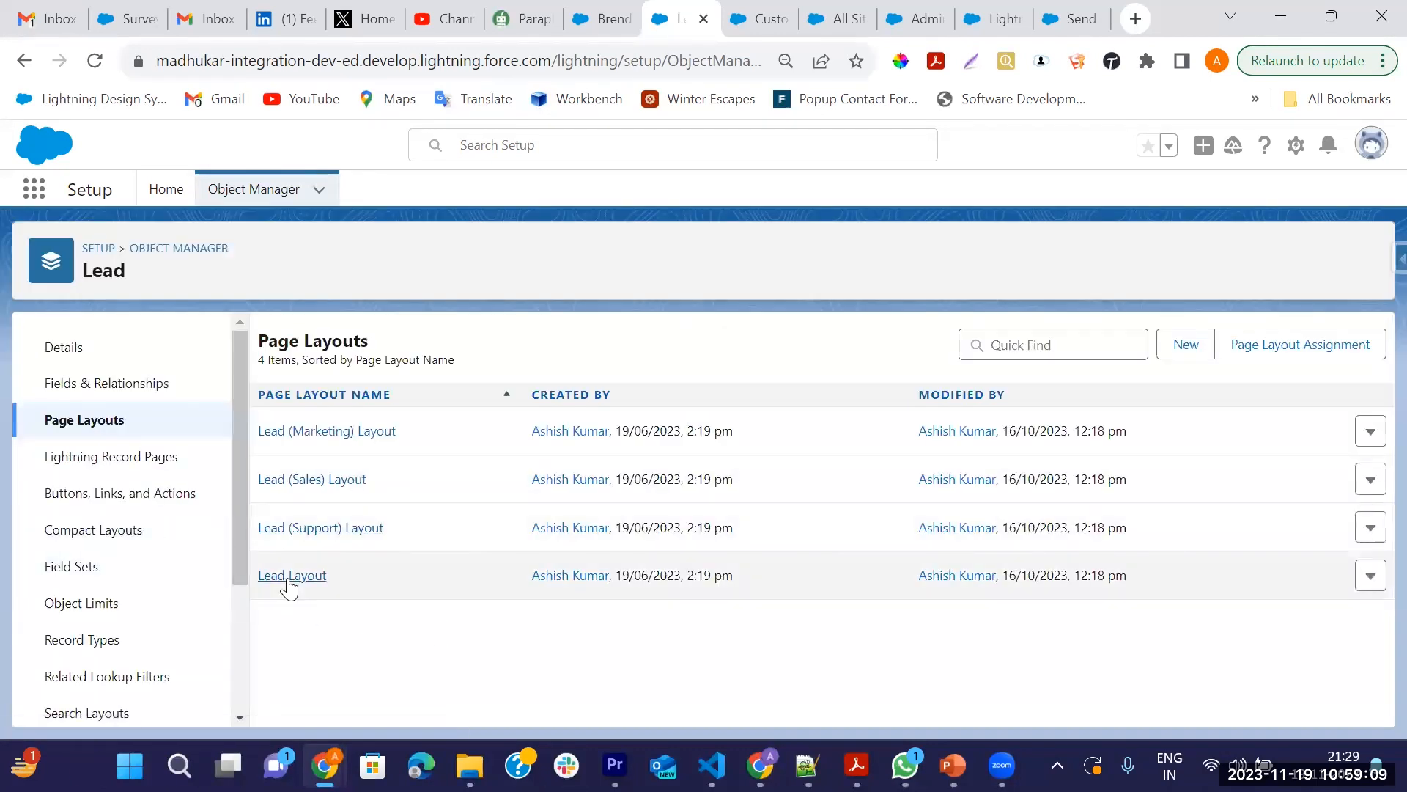
pyautogui.click(289, 576)
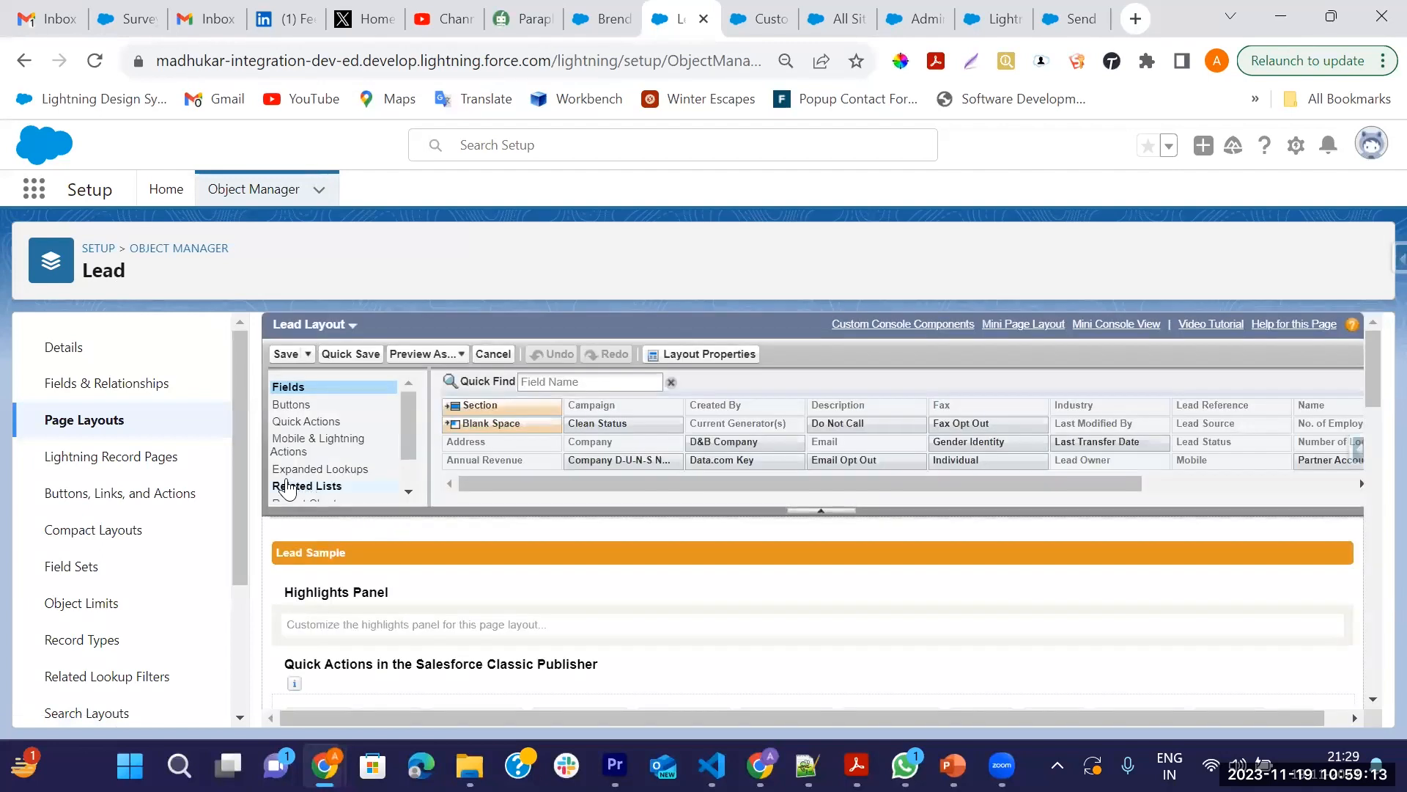
pyautogui.click(283, 448)
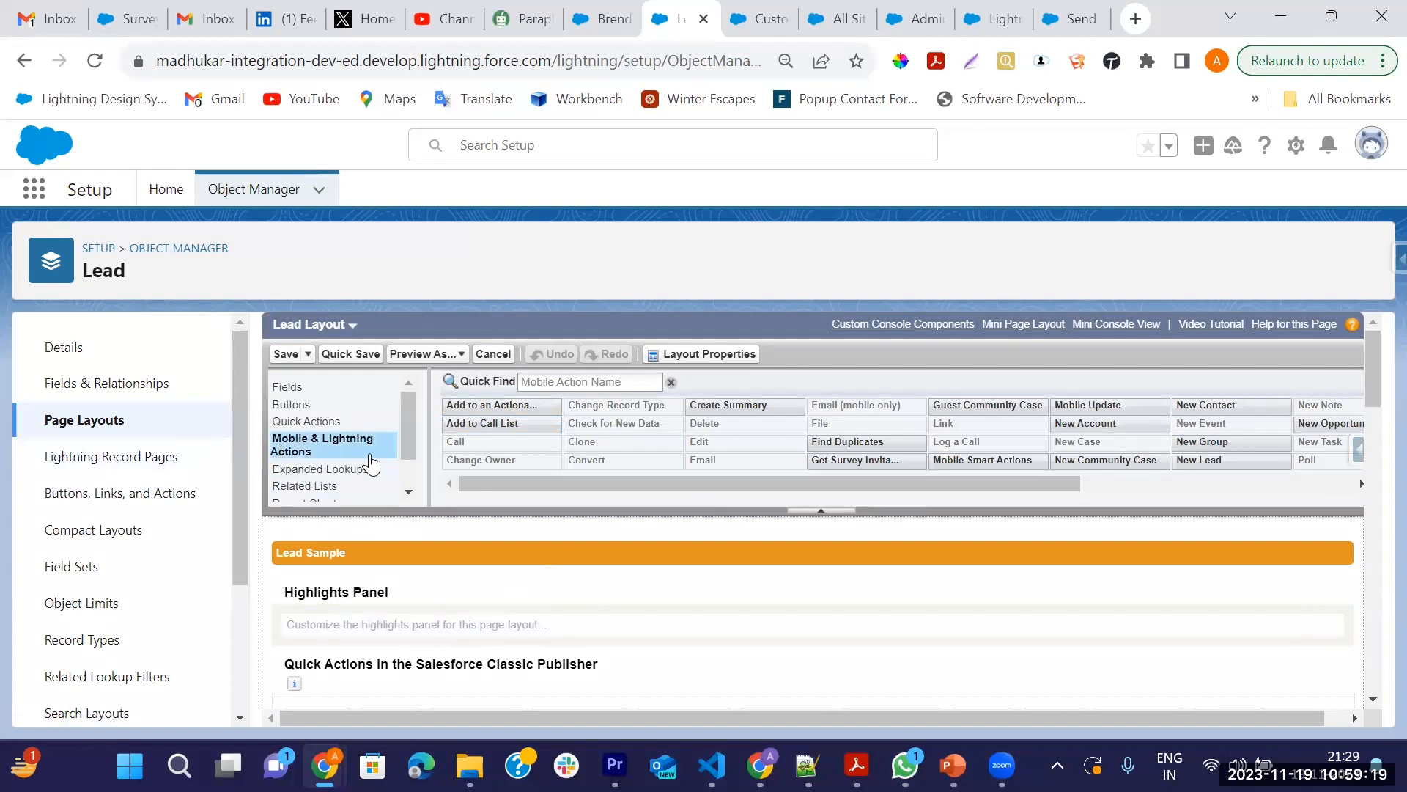
pyautogui.scroll(-3, 511, 622)
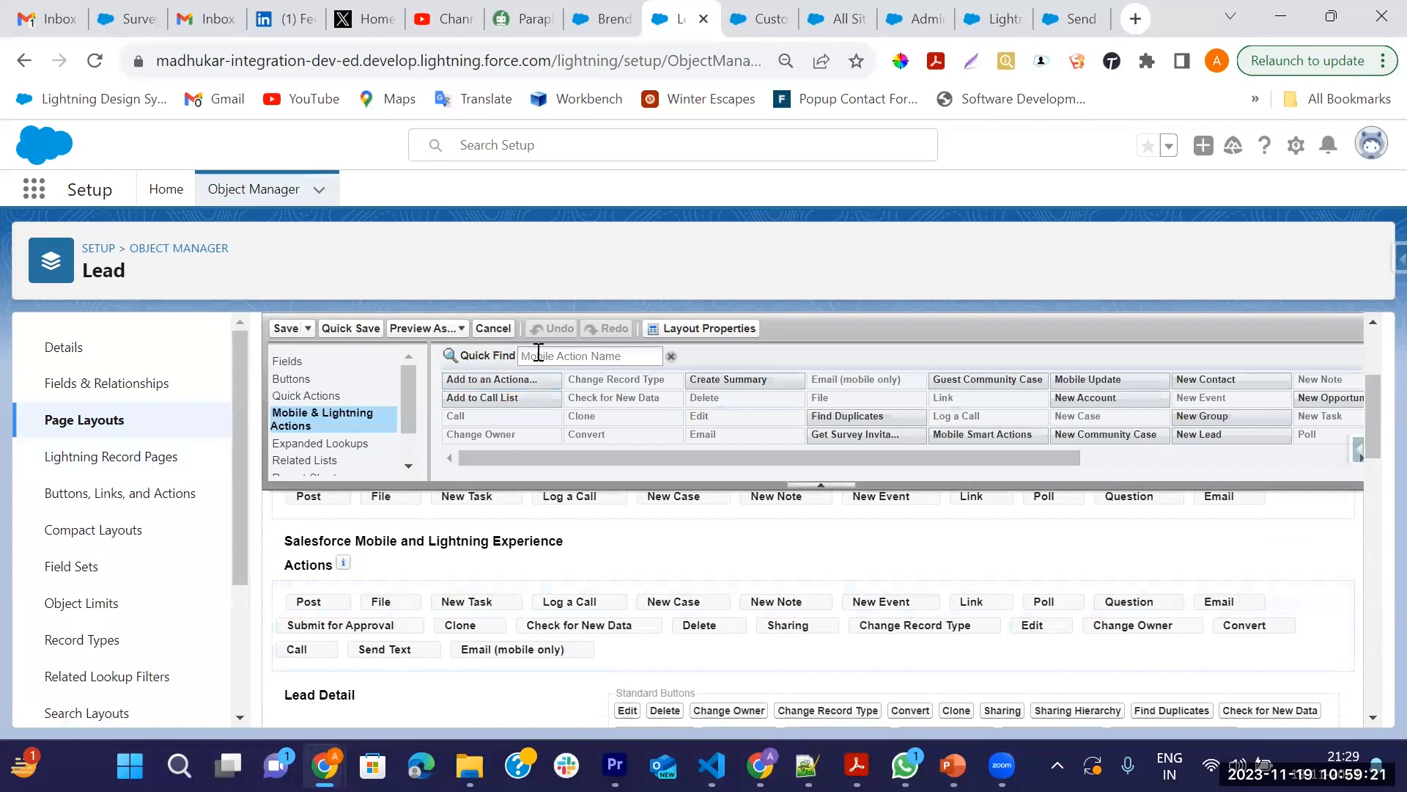
pyautogui.click(538, 354)
pyautogui.write('mo')
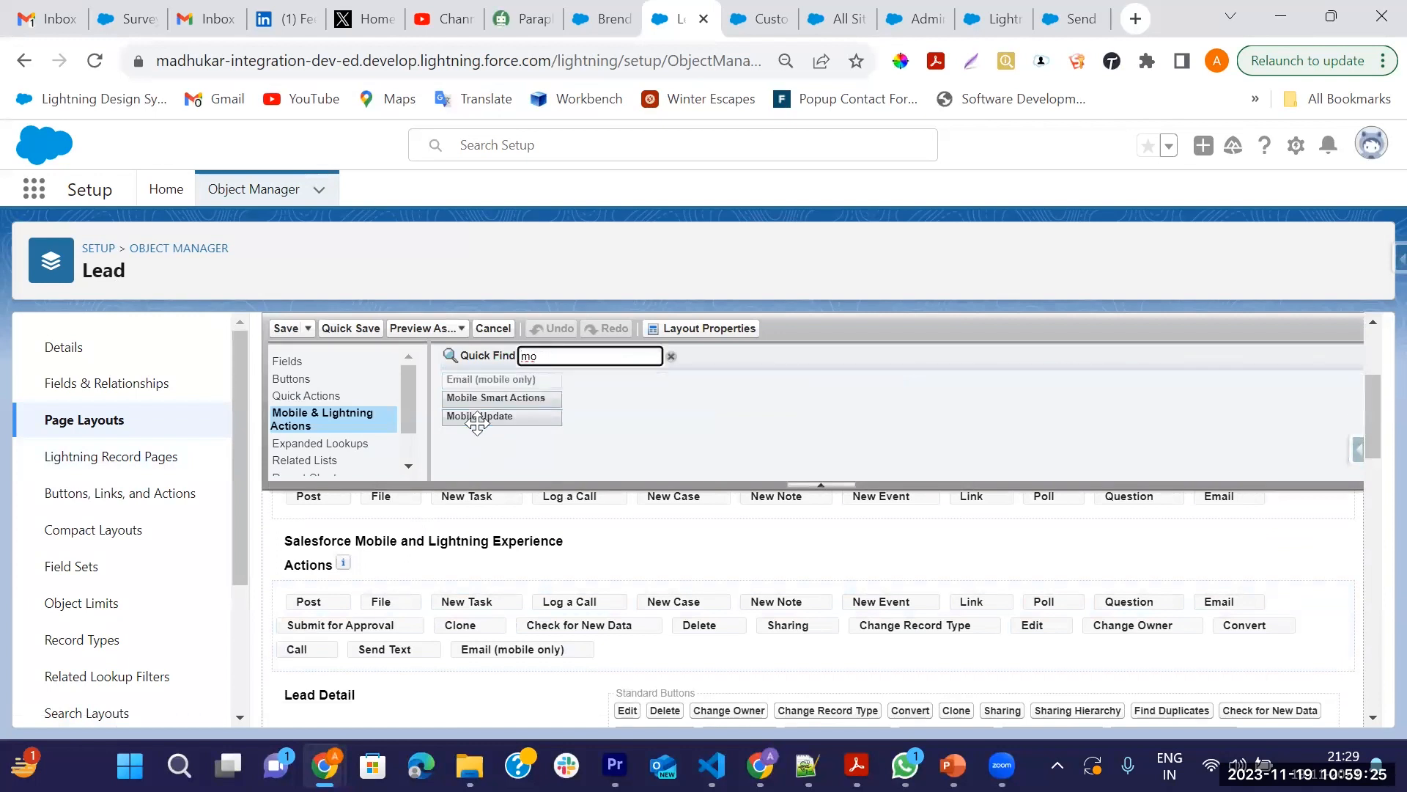
pyautogui.moveTo(475, 418); pyautogui.dragTo(306, 591)
pyautogui.click(294, 330)
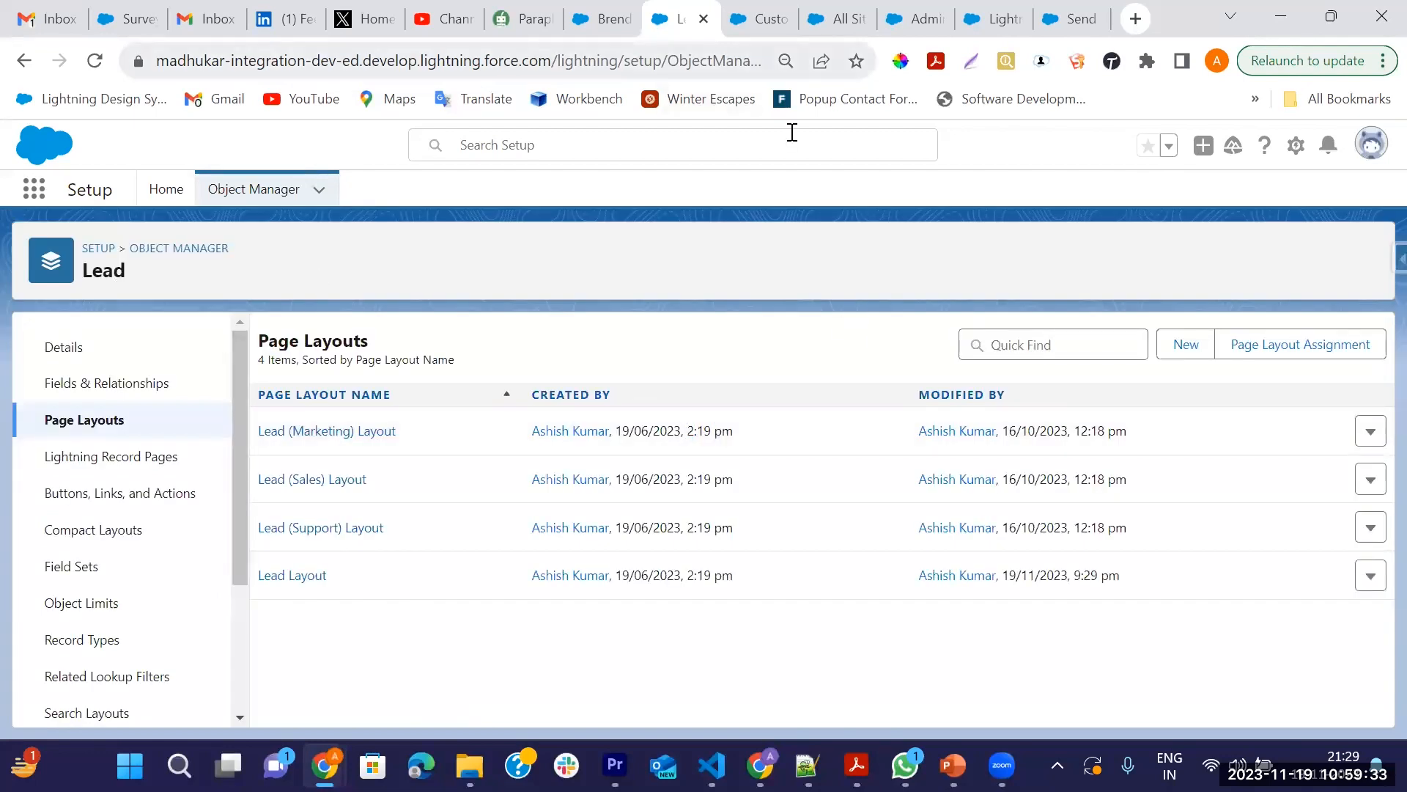
# Reload the open lead record and look through its detail fields.
pyautogui.click(613, 32)
pyautogui.click(95, 60)
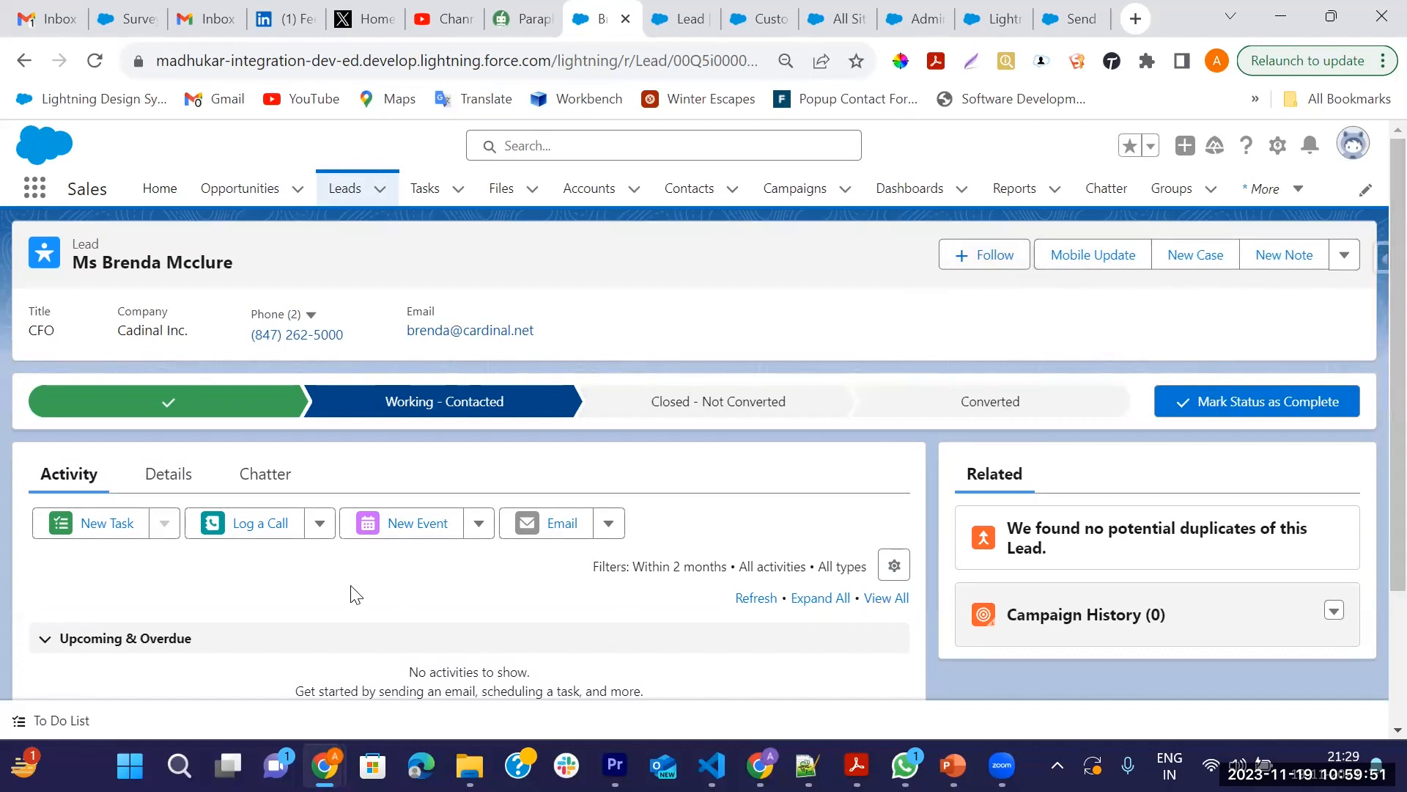
pyautogui.click(167, 475)
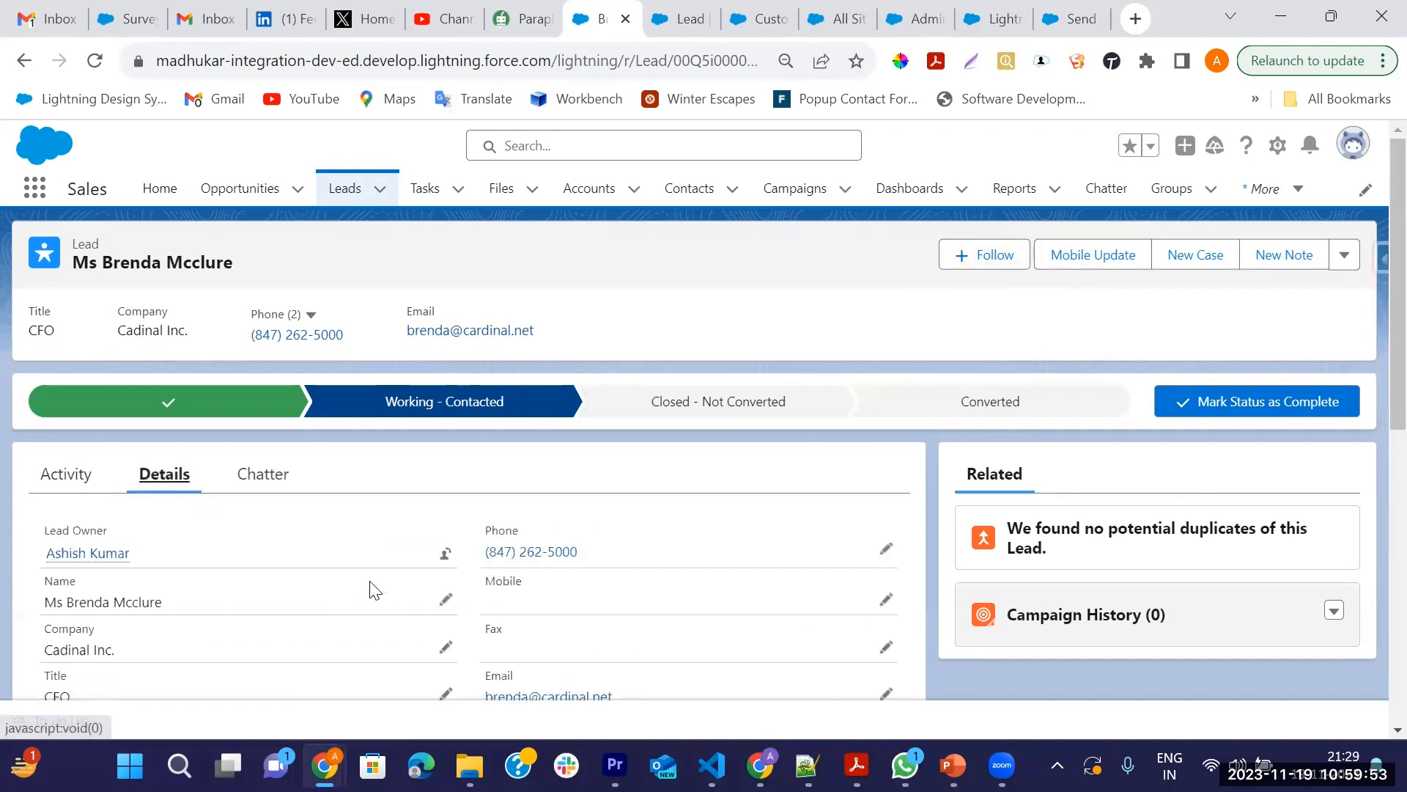
pyautogui.scroll(-5, 236, 630)
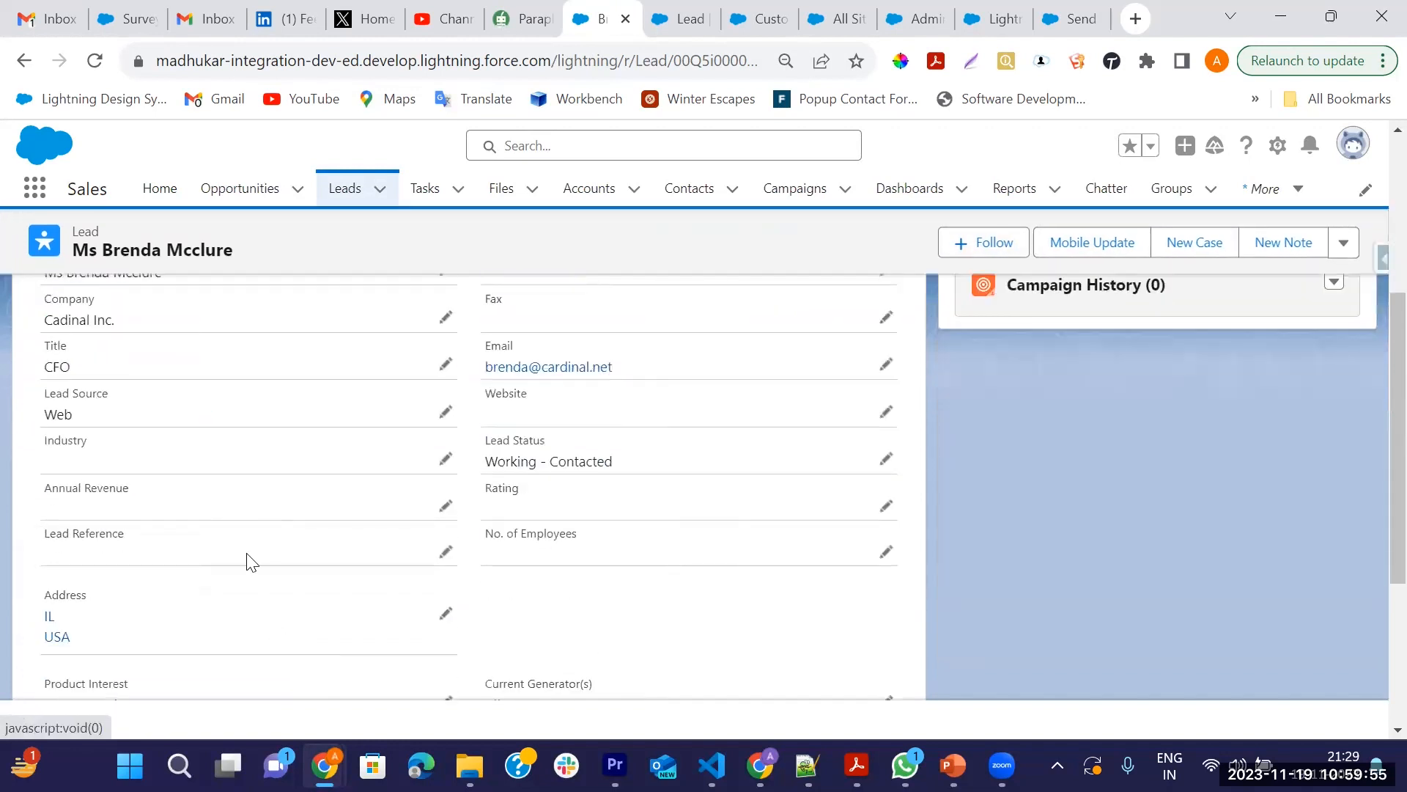
pyautogui.scroll(5, 252, 562)
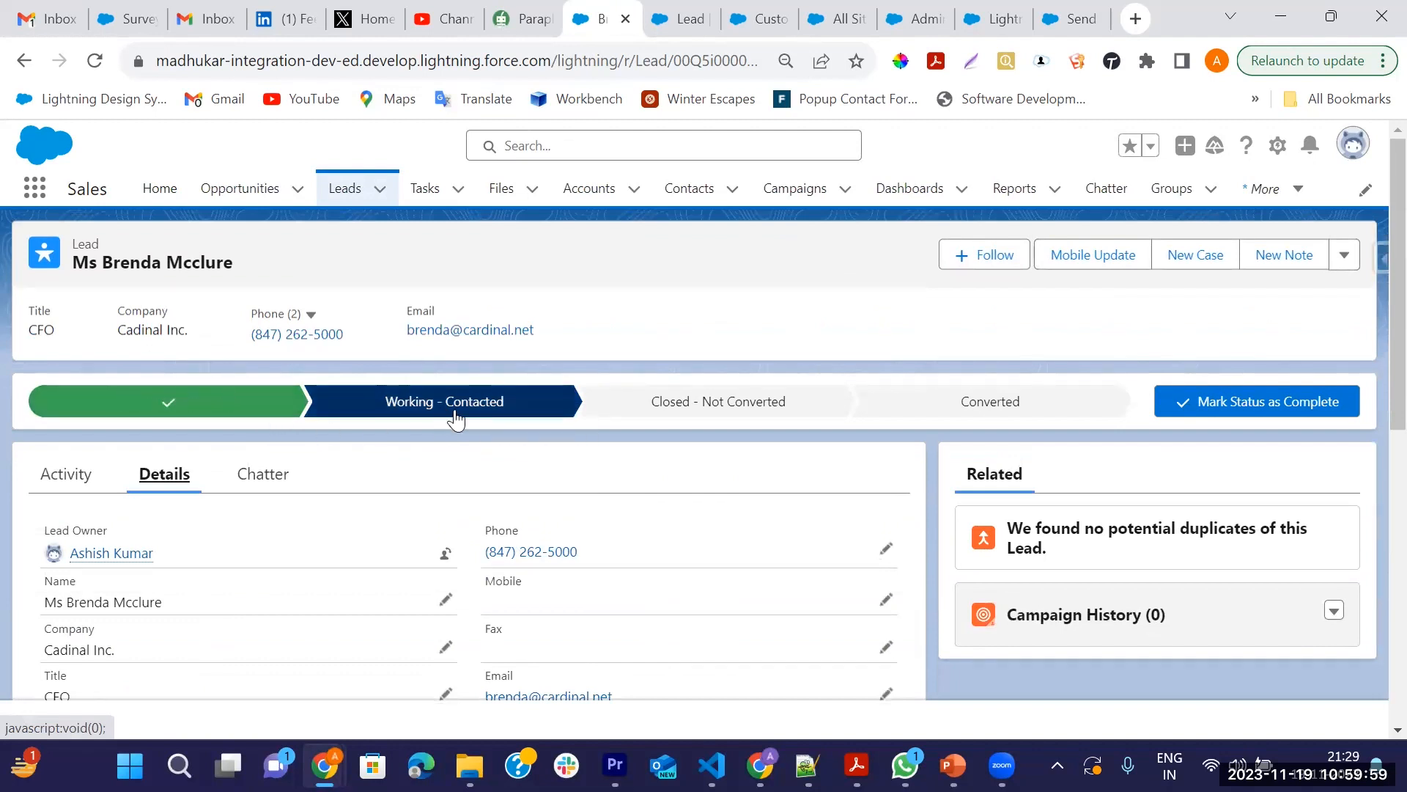
# Run the Mobile Update action on the lead, check its Mobile and Phone fields, and cancel without saving.
pyautogui.click(1104, 258)
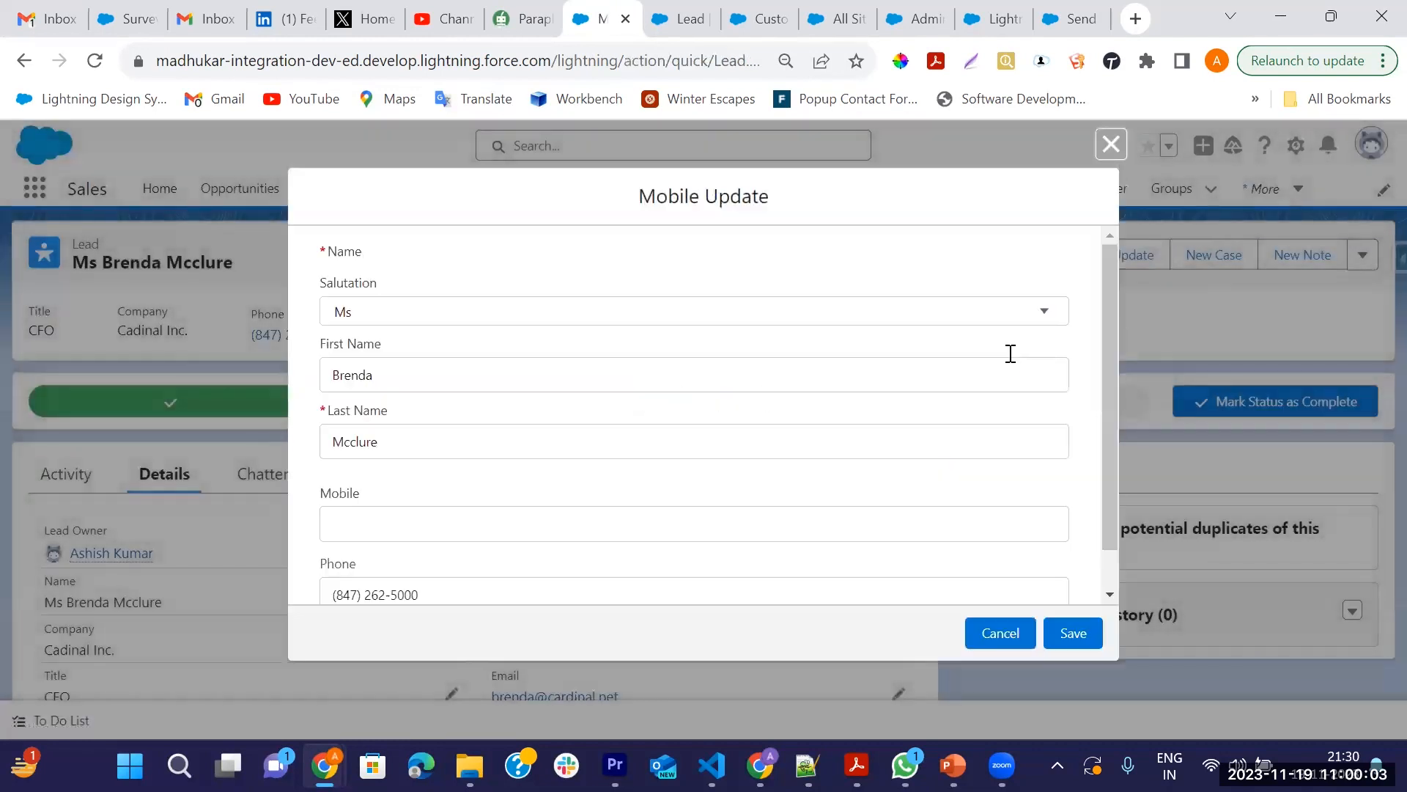
pyautogui.scroll(-1, 381, 389)
pyautogui.click(368, 481)
pyautogui.click(484, 554)
pyautogui.click(410, 481)
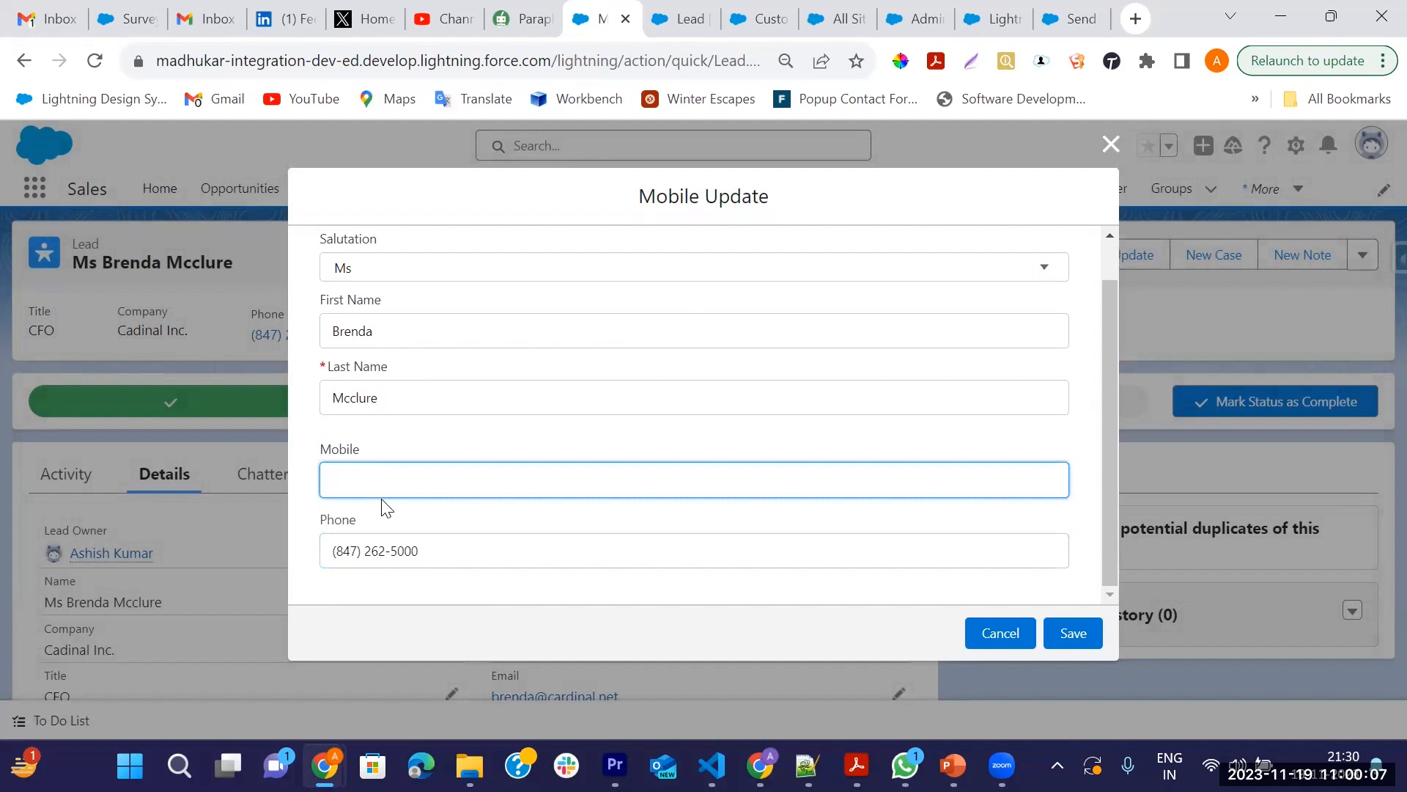
pyautogui.click(988, 641)
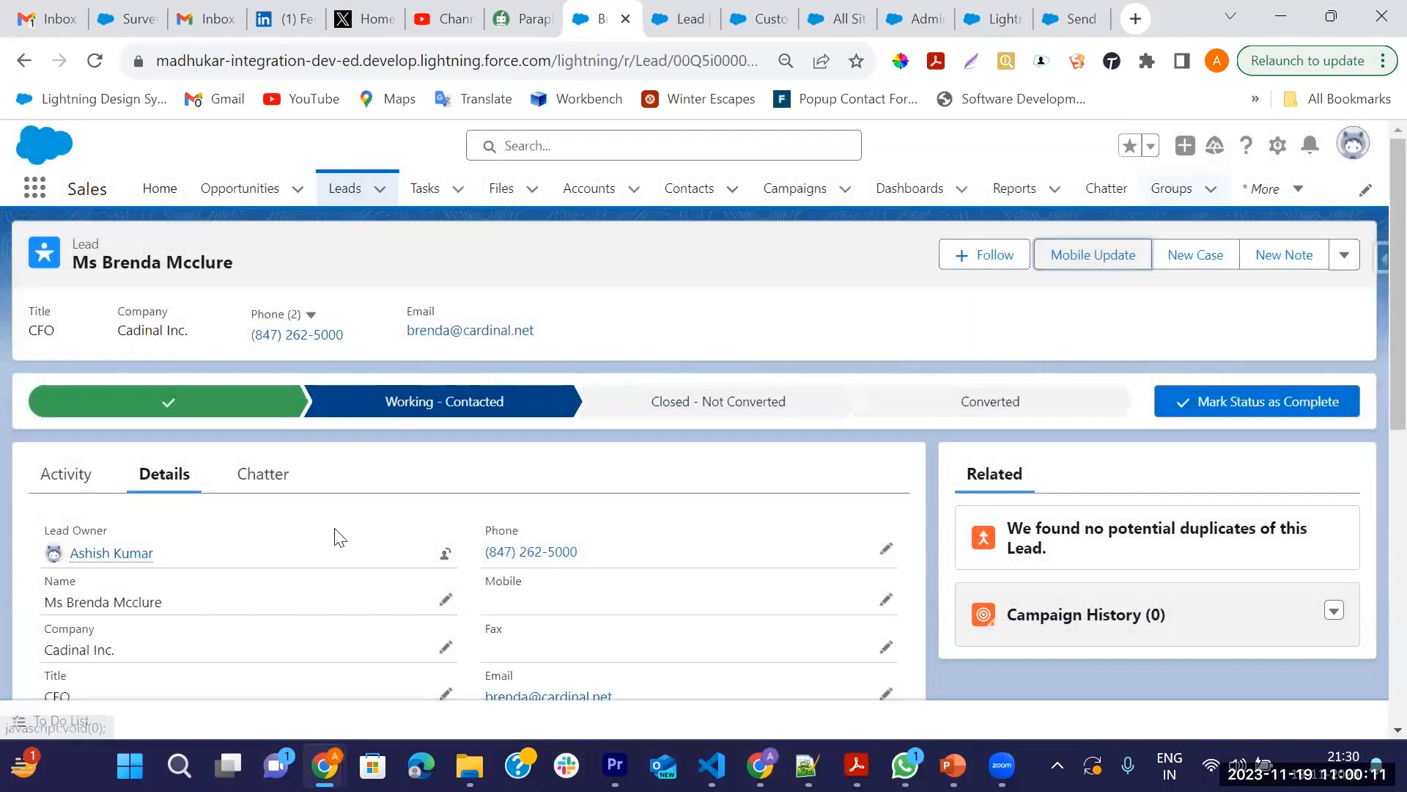
pyautogui.click(713, 416)
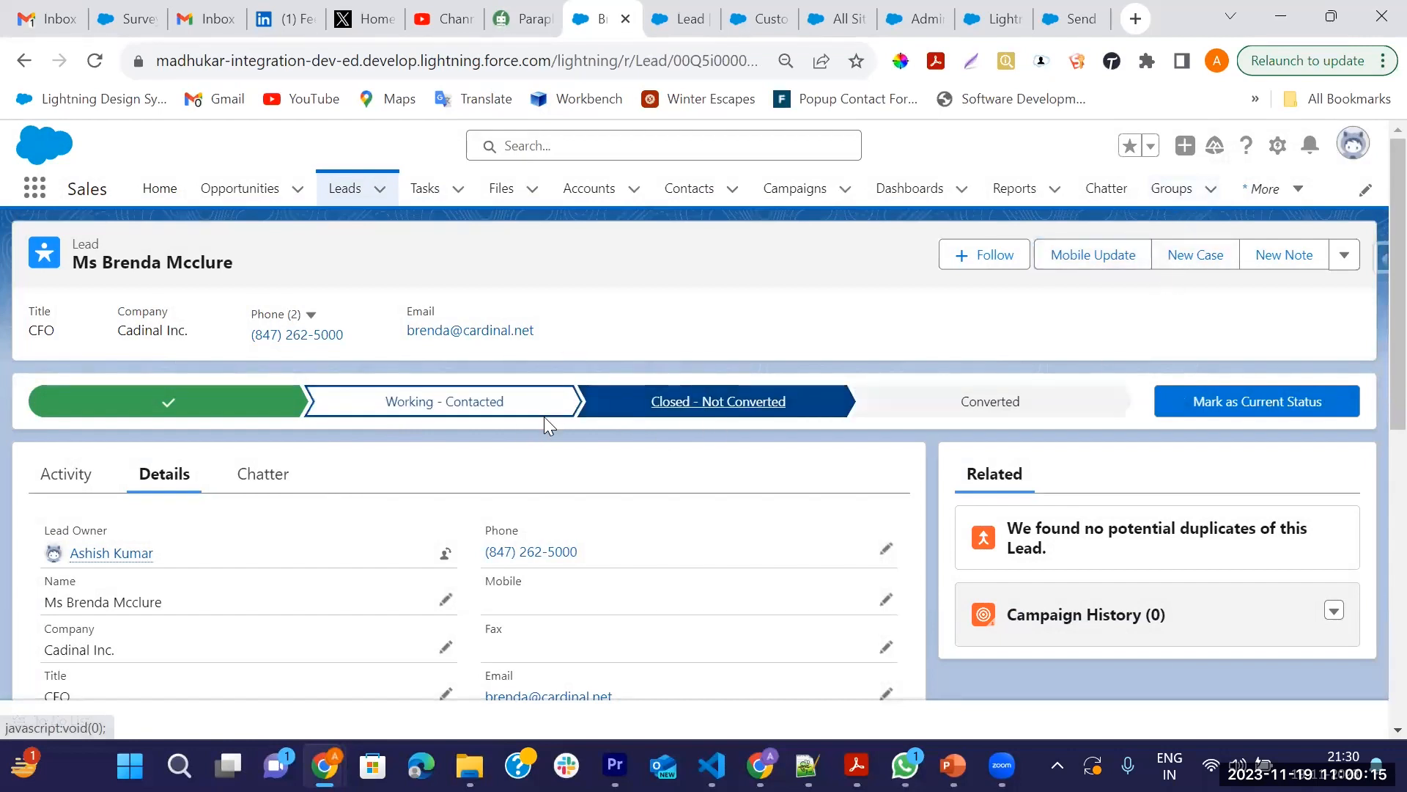
# Open the lead's record page for editing in Lightning App Builder and select its Highlights Panel.
pyautogui.click(1281, 147)
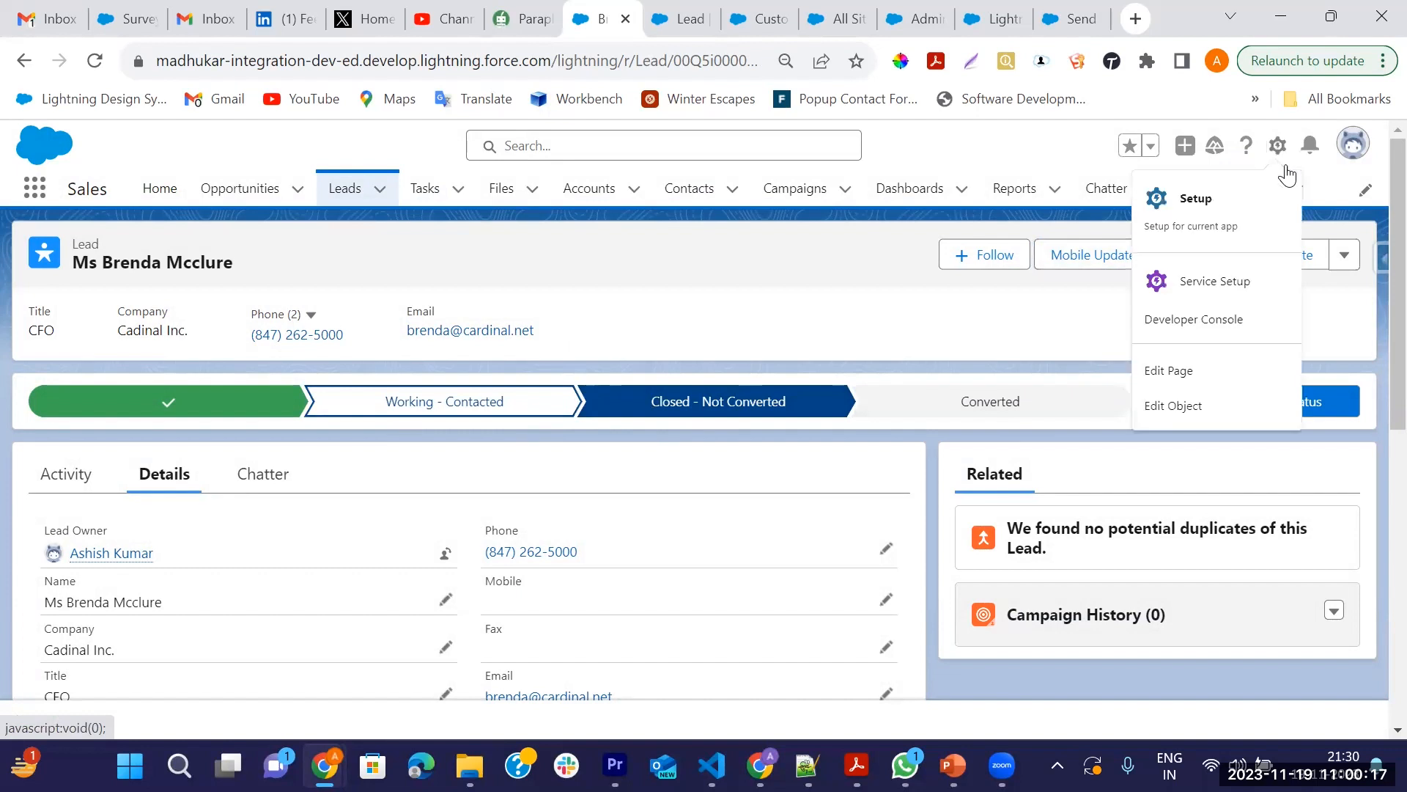
pyautogui.click(1173, 373)
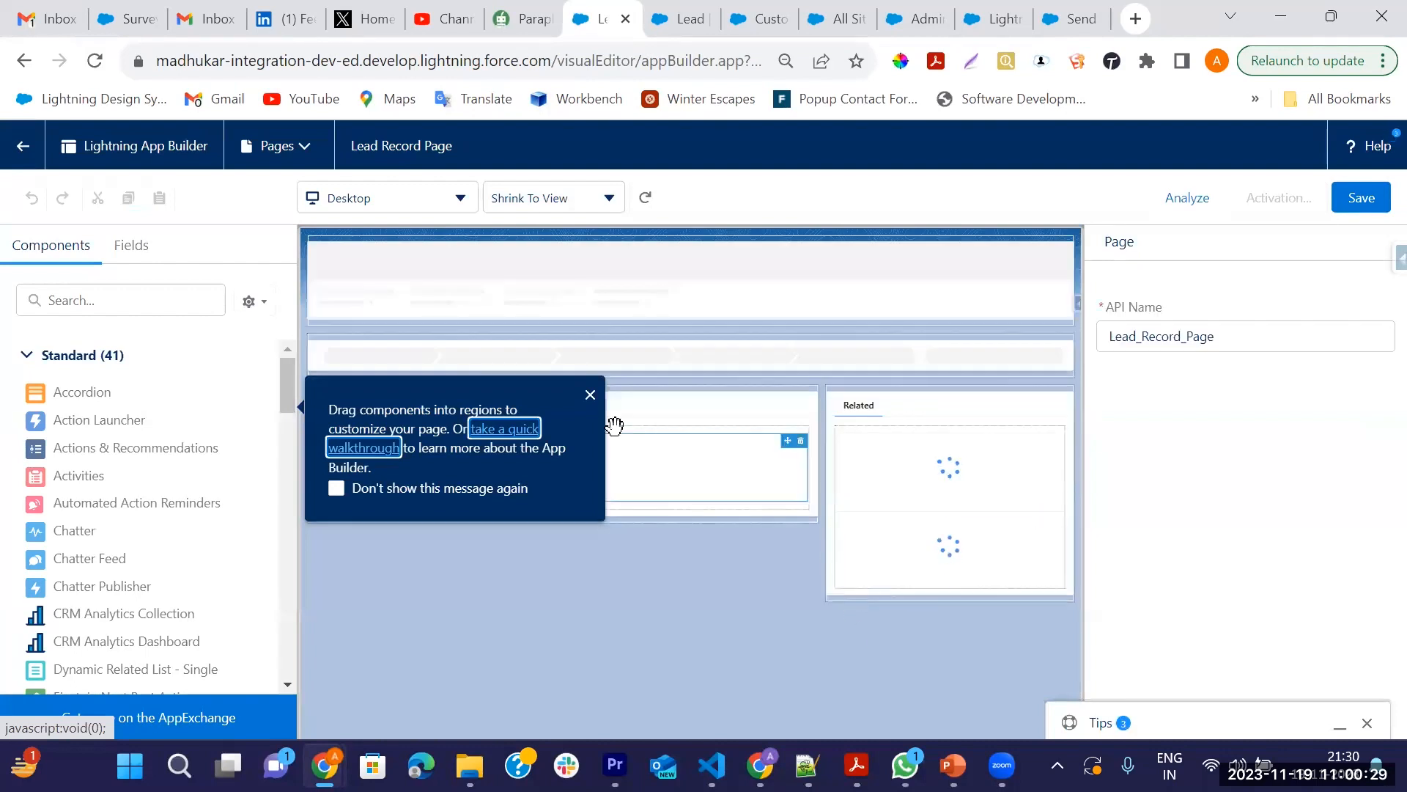
pyautogui.click(590, 394)
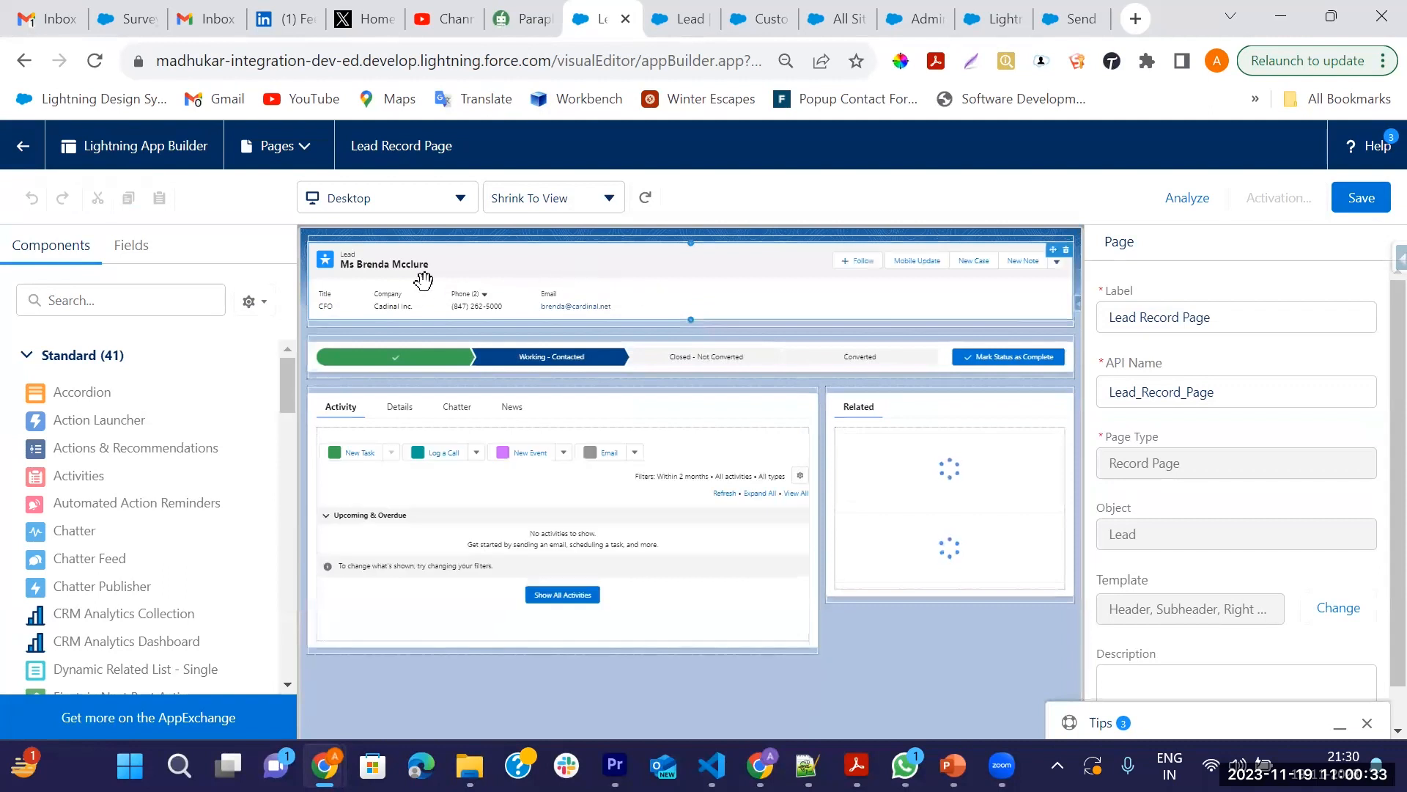
pyautogui.click(488, 260)
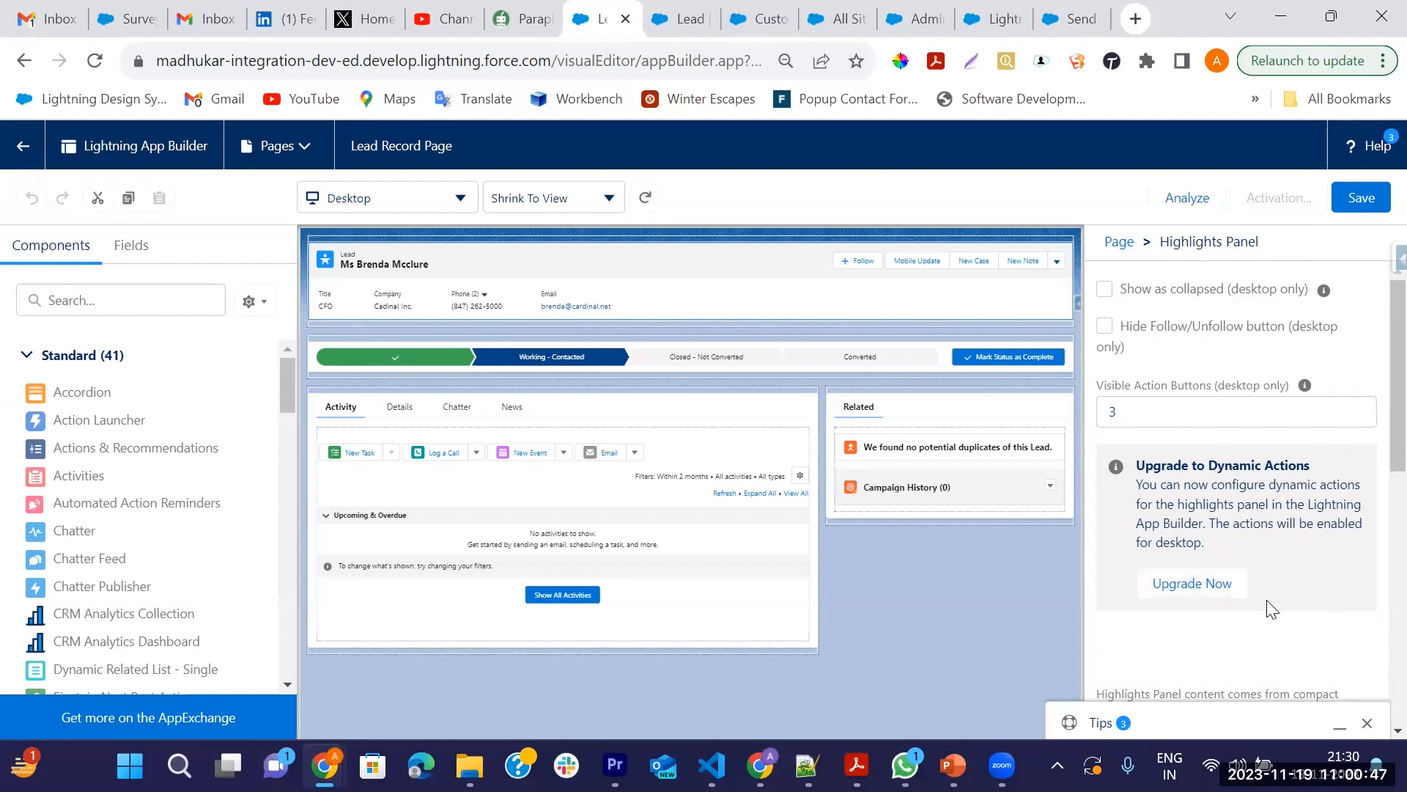
# Upgrade the Highlights Panel to dynamic actions by migrating the actions from the Lead Layout.
pyautogui.scroll(-3, 1267, 599)
pyautogui.click(1194, 372)
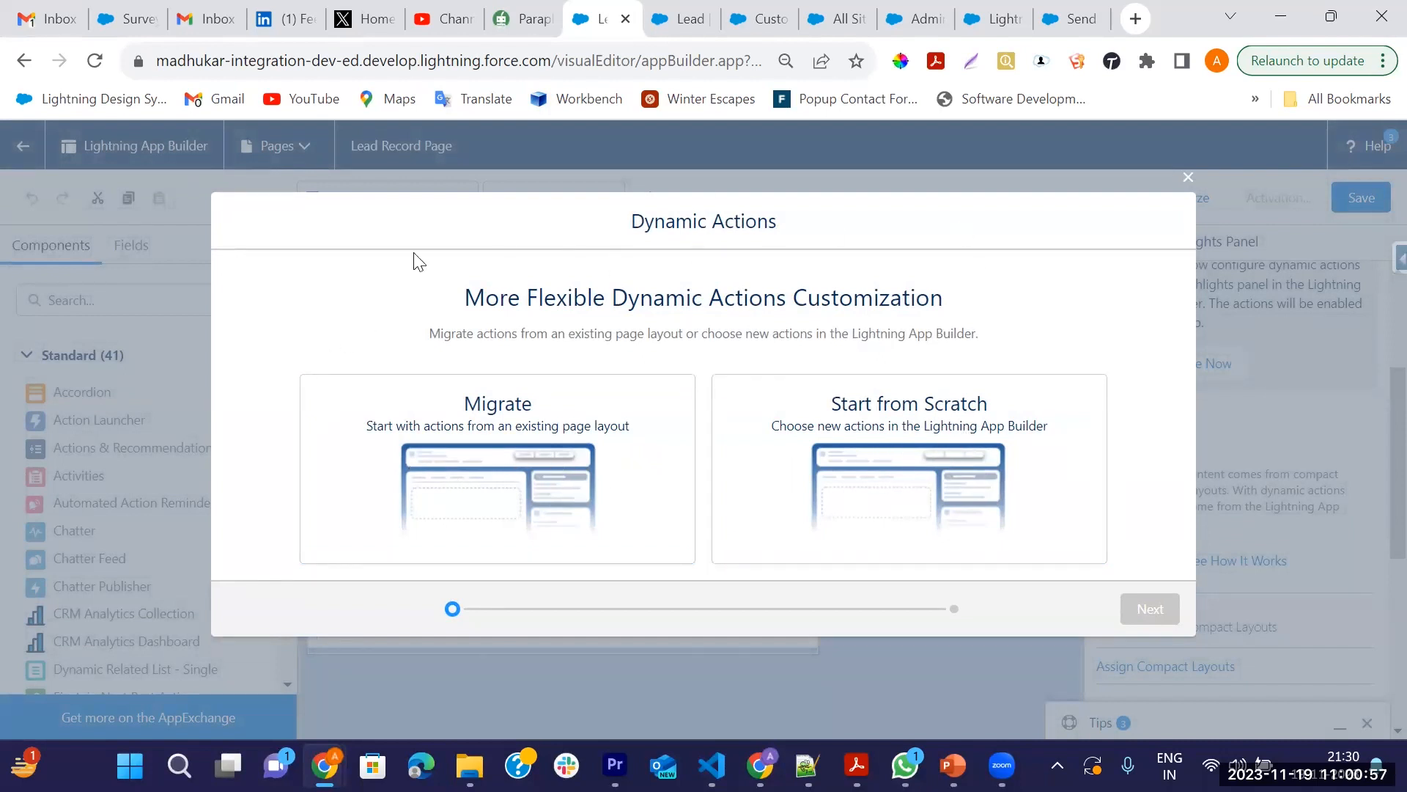
pyautogui.click(903, 447)
pyautogui.click(517, 462)
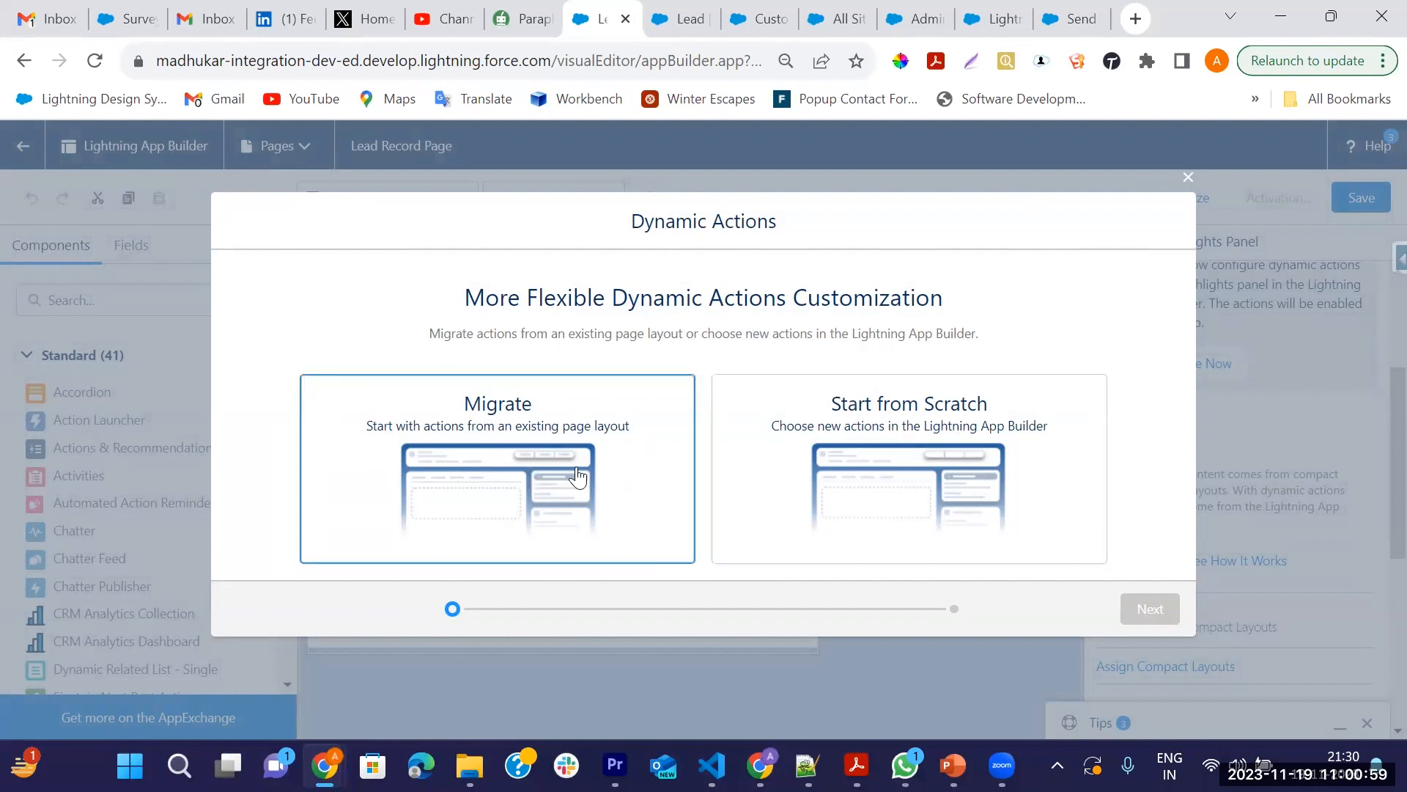
pyautogui.click(471, 425)
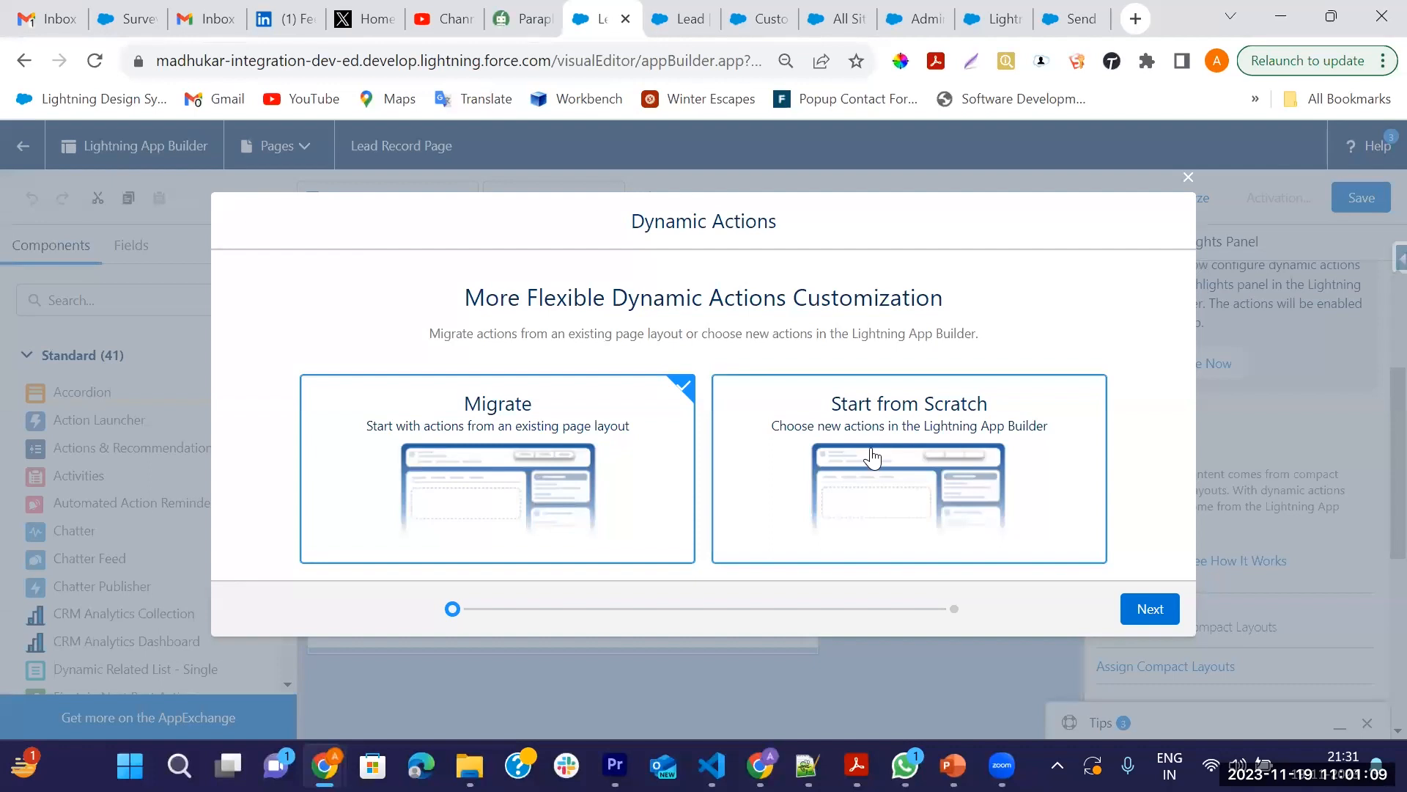
pyautogui.click(1150, 609)
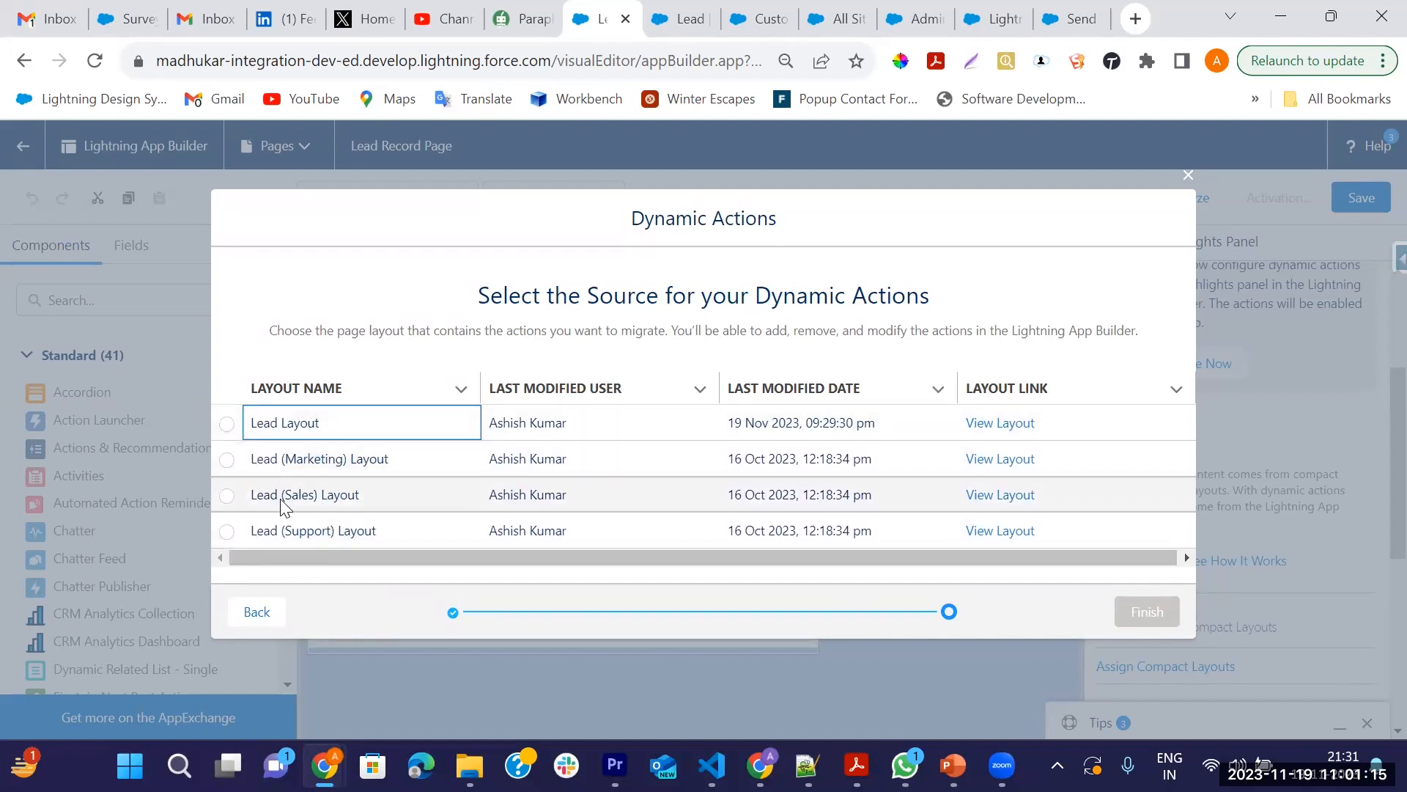
pyautogui.click(227, 423)
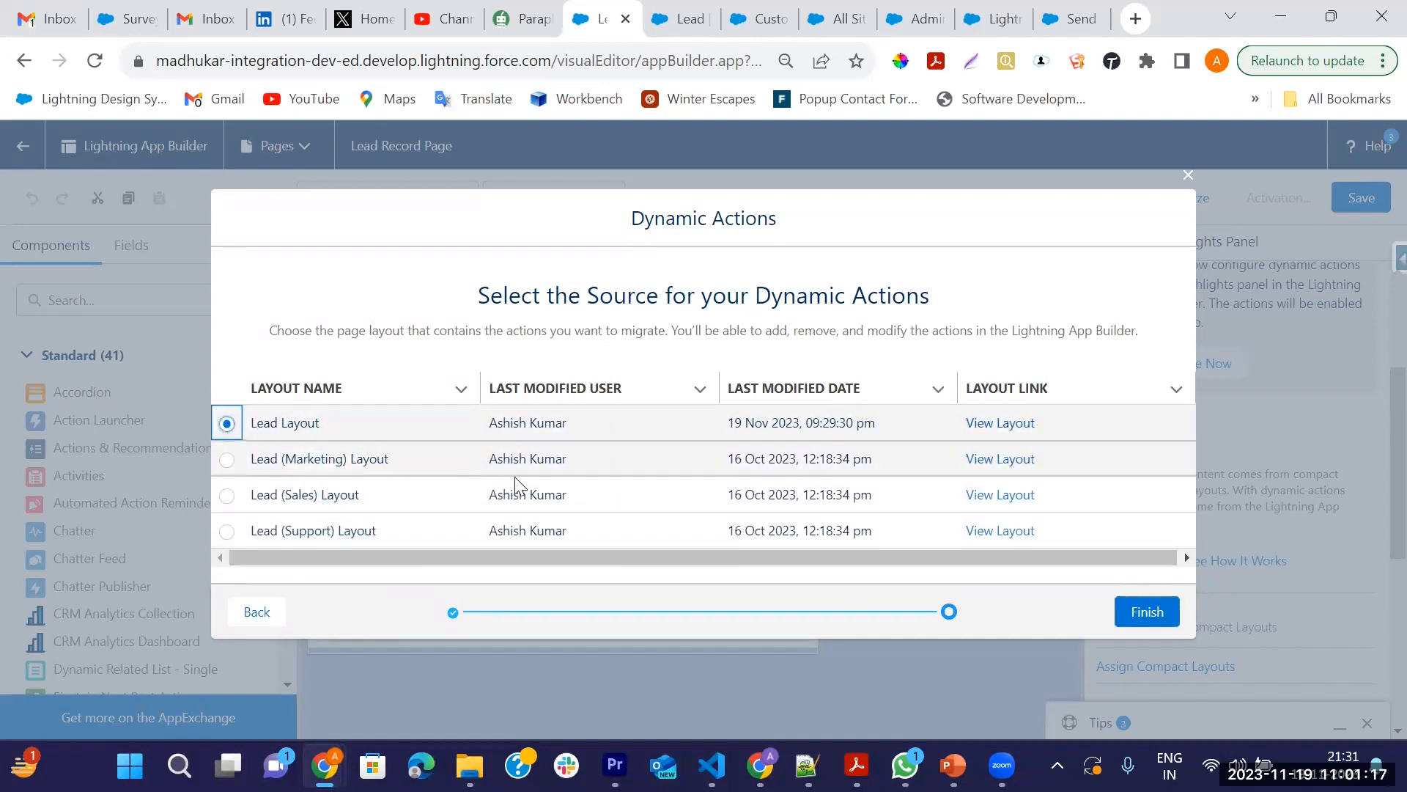
pyautogui.click(1133, 611)
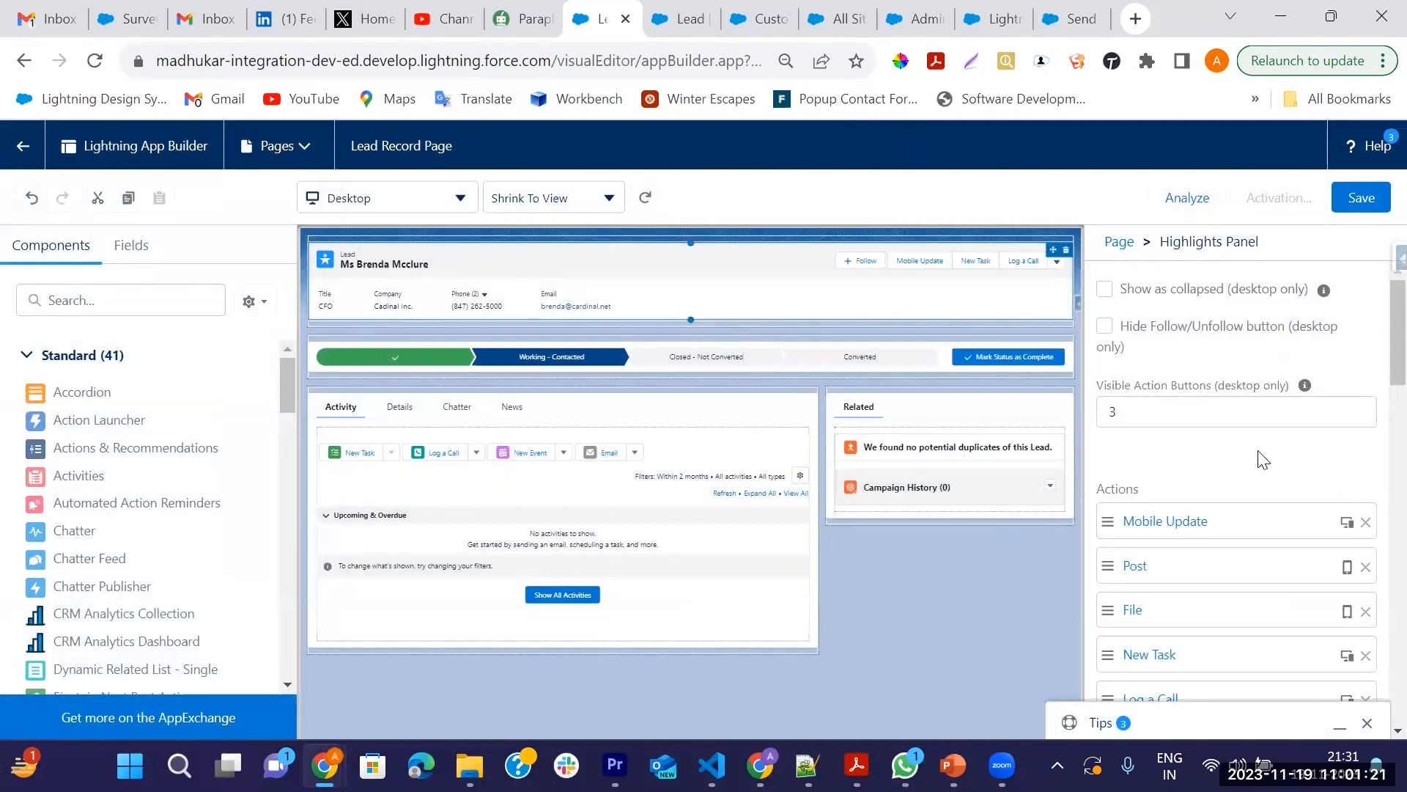
# Remove the Email (mobile only), Send Text and Call actions from the Highlights Panel.
pyautogui.scroll(-3, 1220, 498)
pyautogui.scroll(-6, 1260, 645)
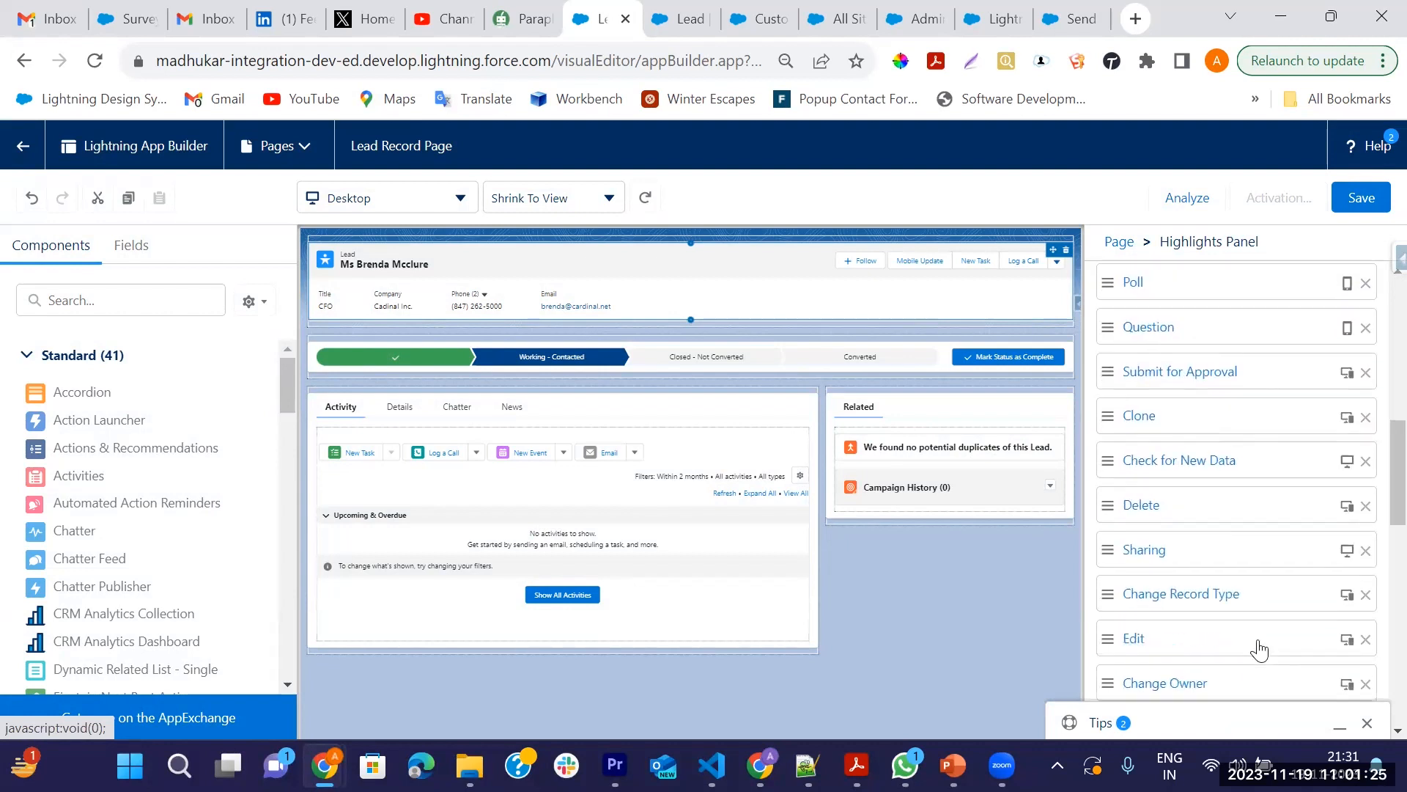
pyautogui.scroll(-9, 1201, 557)
pyautogui.scroll(4, 1200, 586)
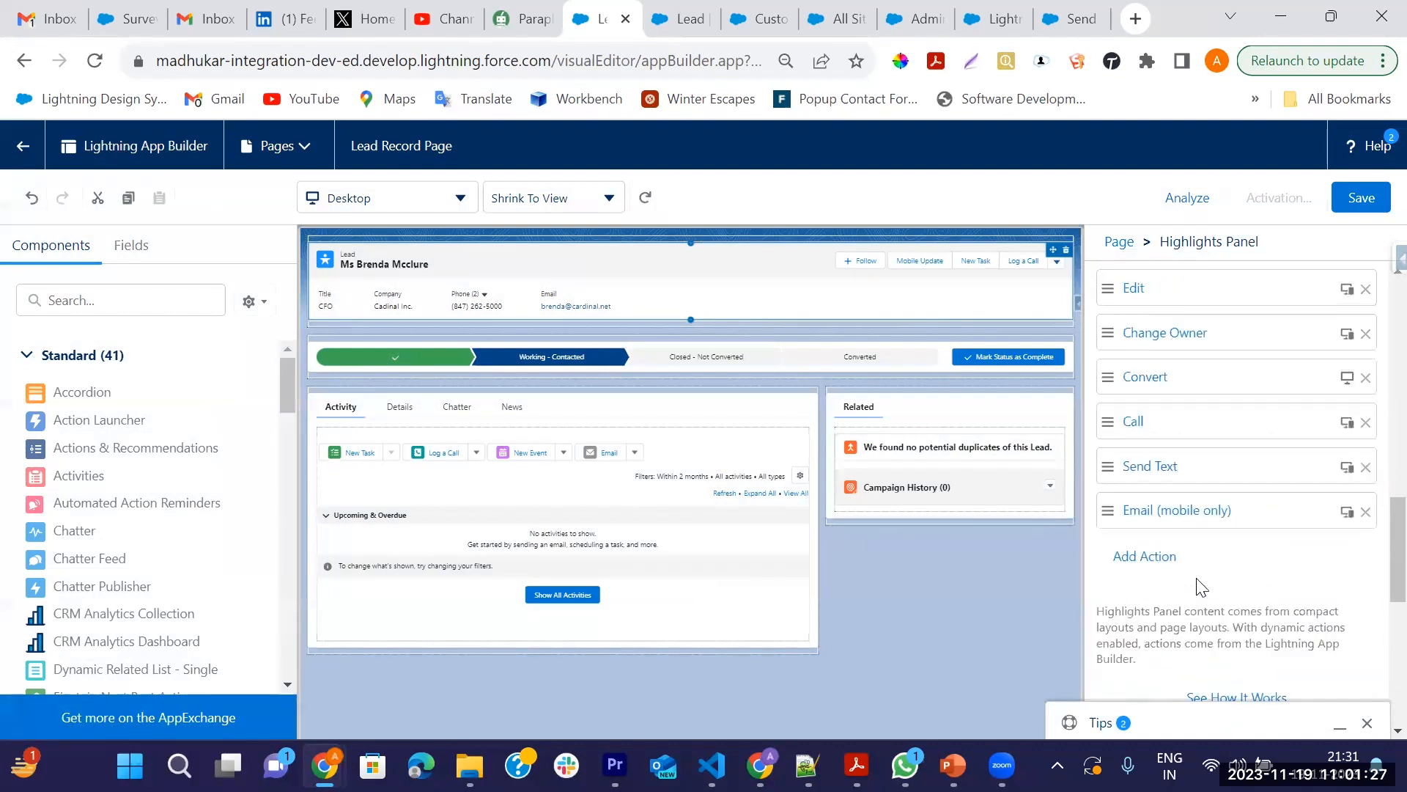
pyautogui.scroll(2, 1200, 586)
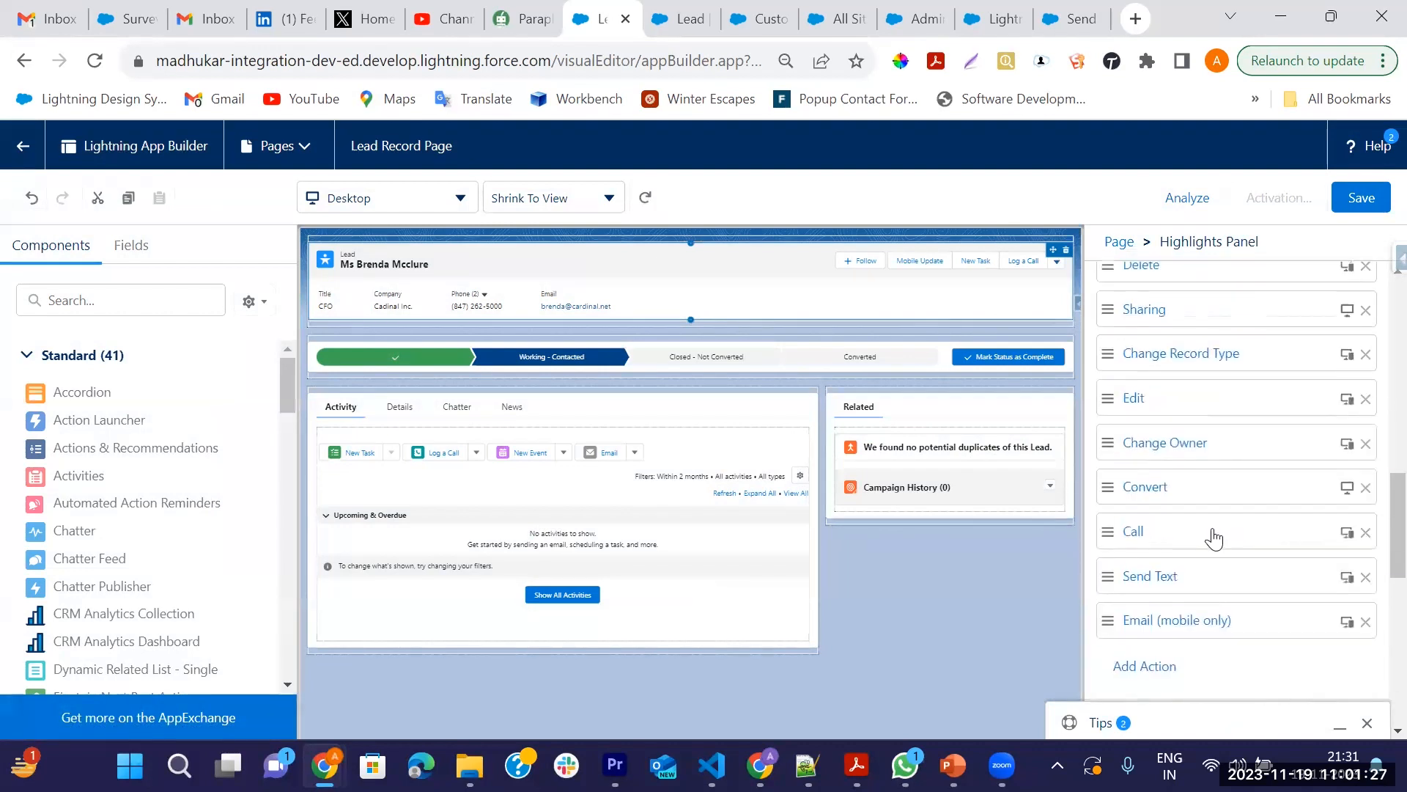
pyautogui.click(1365, 620)
pyautogui.click(1365, 576)
pyautogui.click(1365, 532)
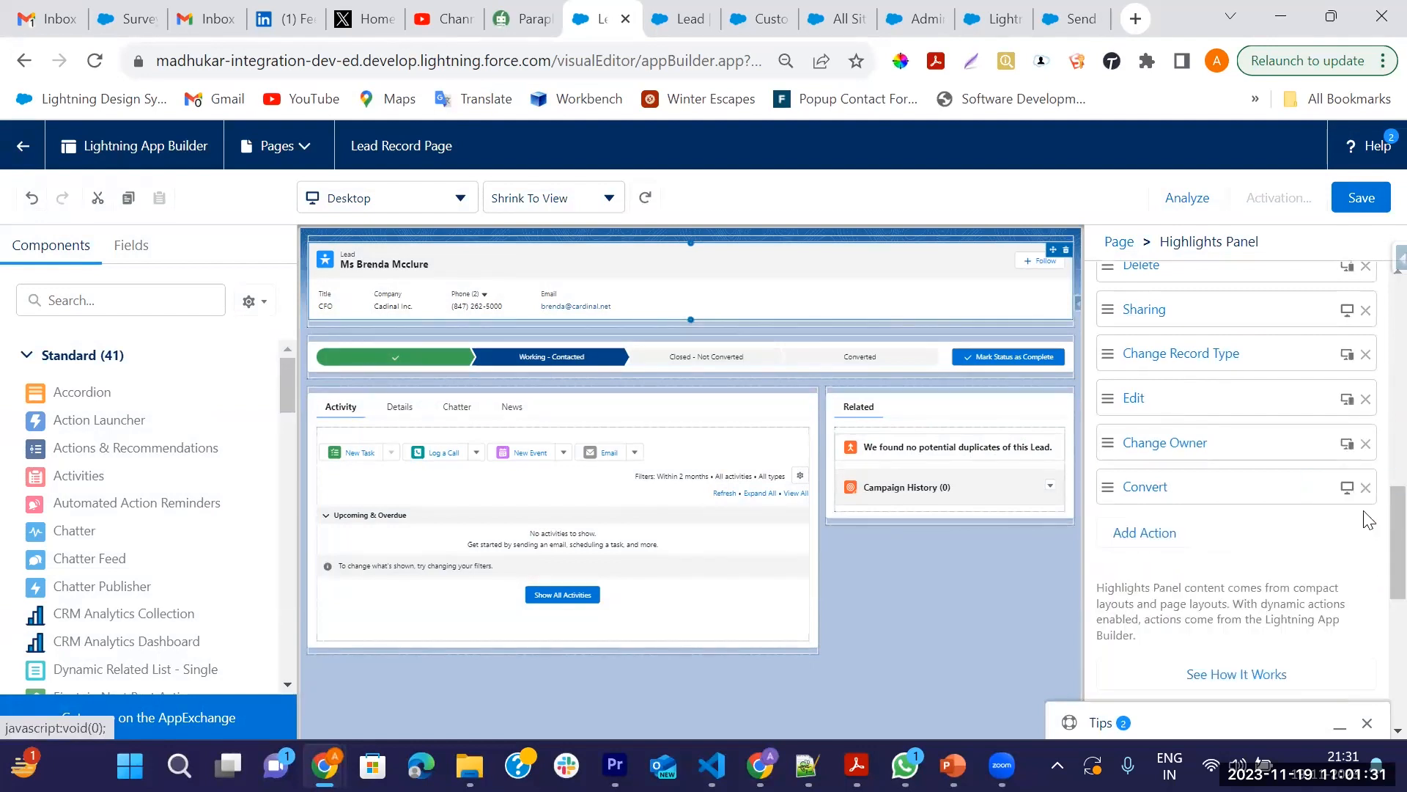
# Remove the Convert, Change Owner, Edit, Change Record Type and Delete actions from the Highlights Panel.
pyautogui.click(1365, 488)
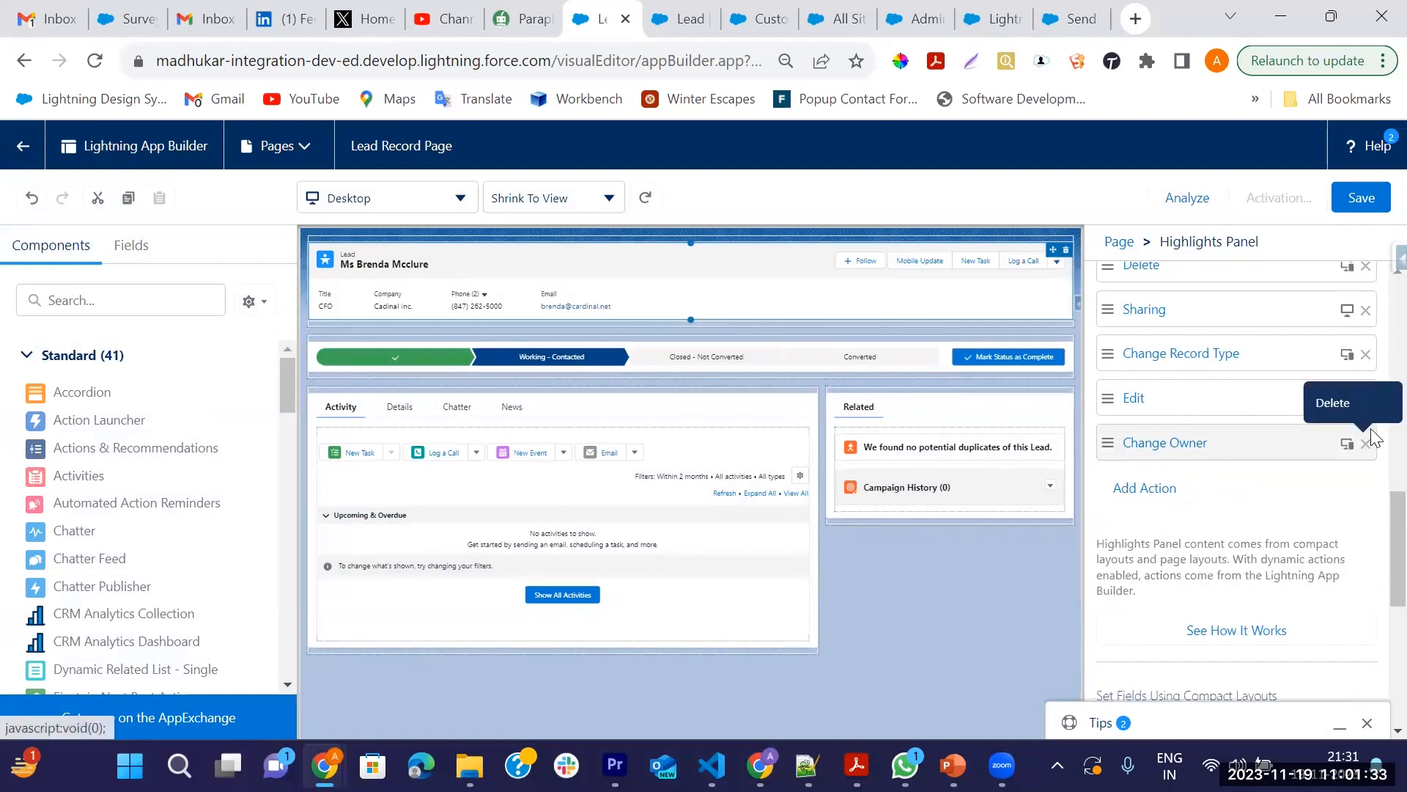
pyautogui.click(1365, 444)
pyautogui.click(1366, 398)
pyautogui.click(1365, 354)
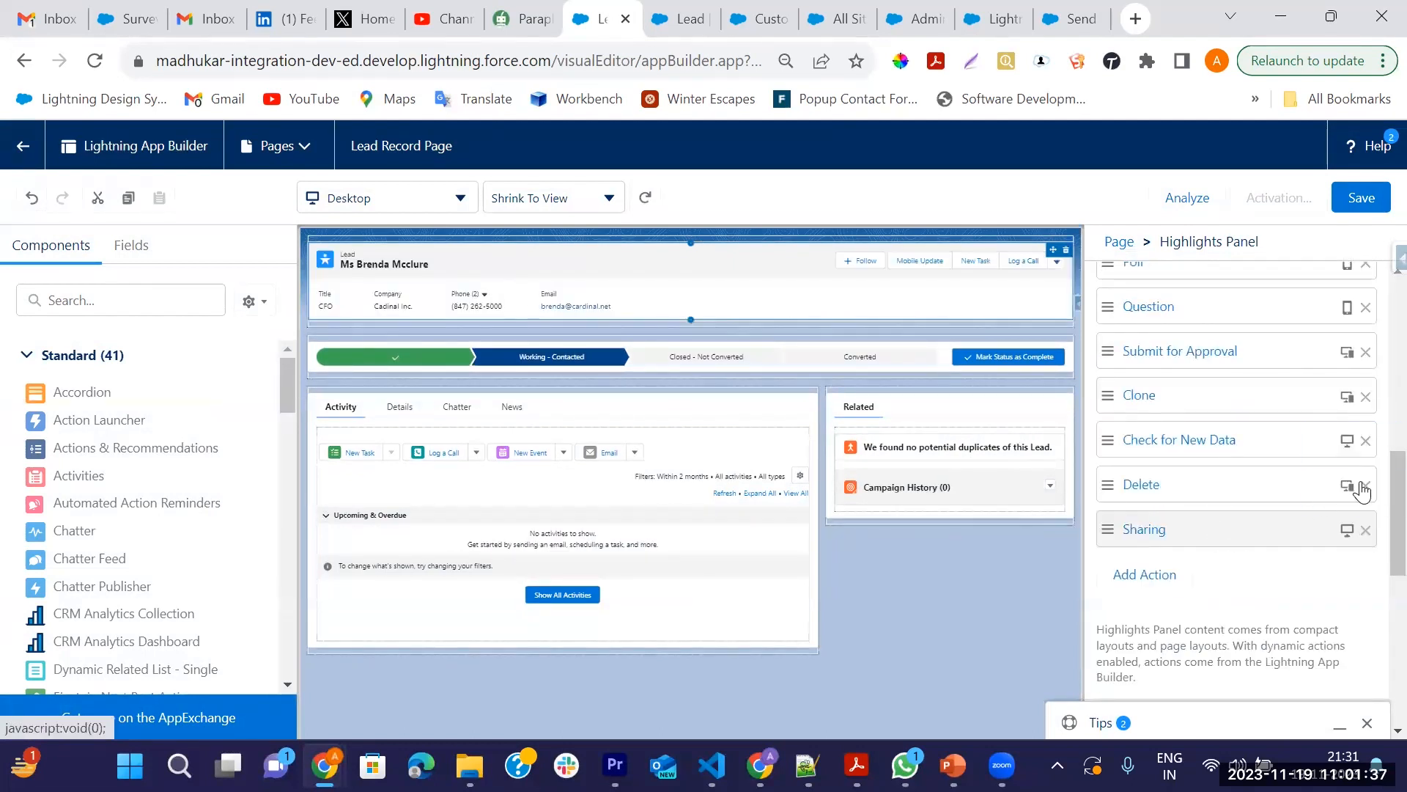
pyautogui.click(1364, 486)
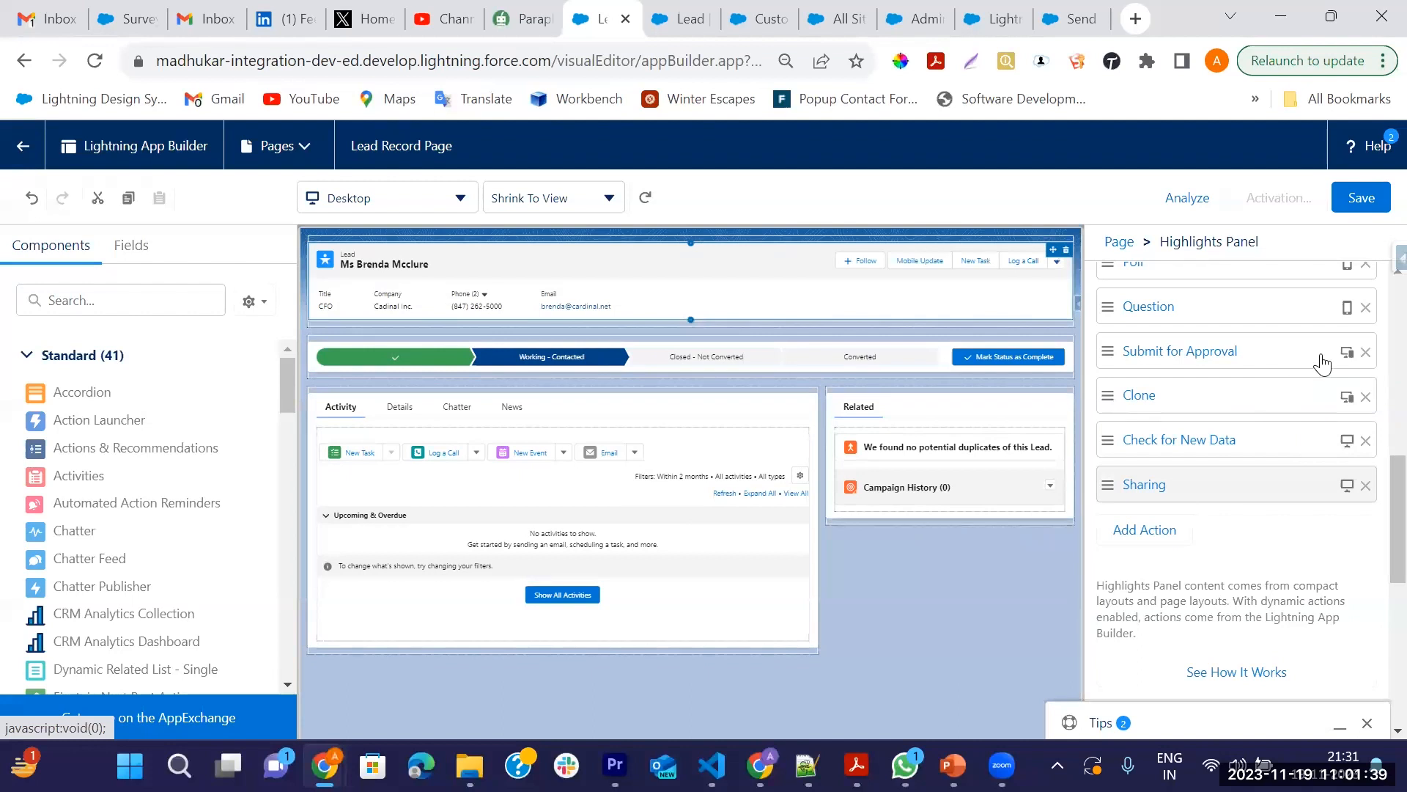
# Remove the Poll, Link and Question actions from the Highlights Panel.
pyautogui.scroll(3, 1290, 477)
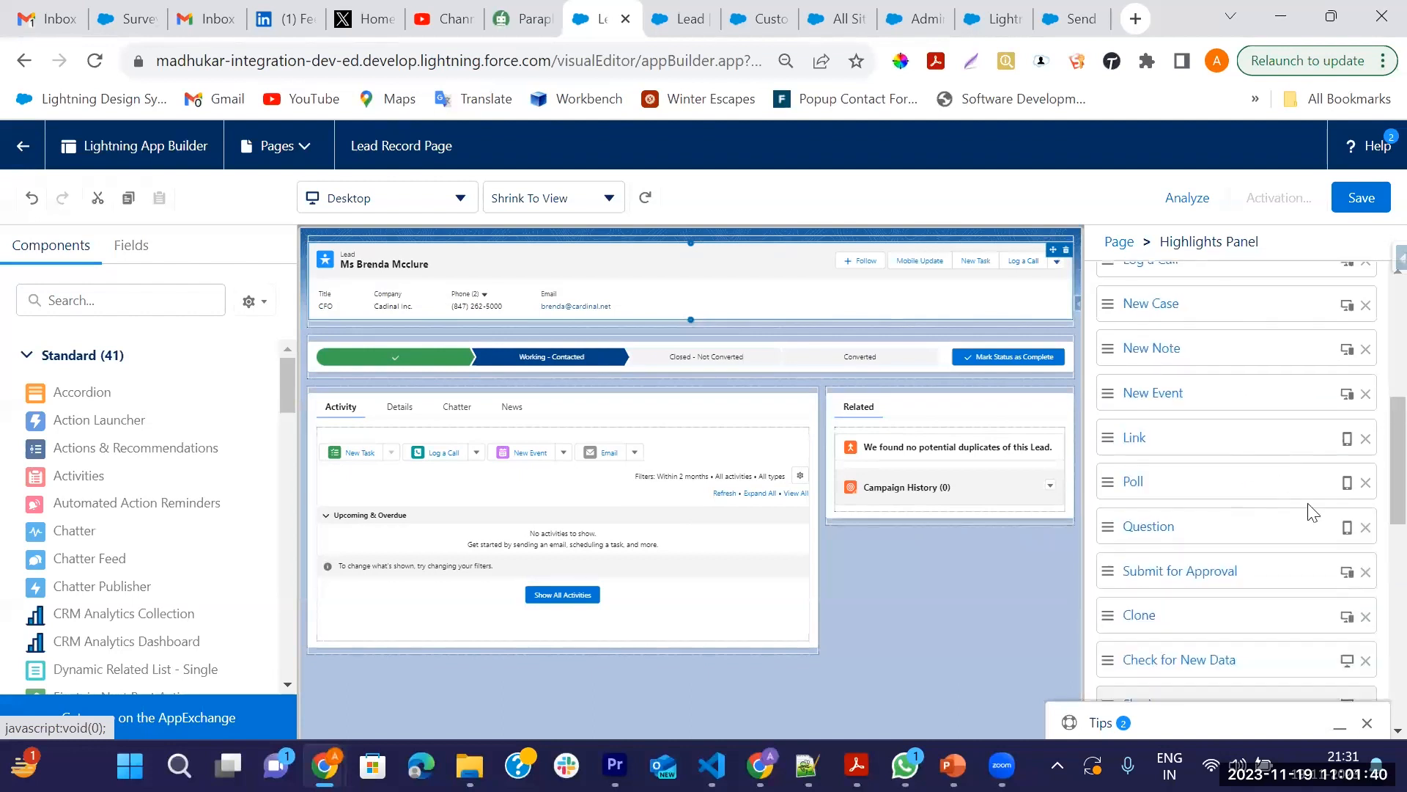
pyautogui.click(1365, 482)
pyautogui.click(1366, 438)
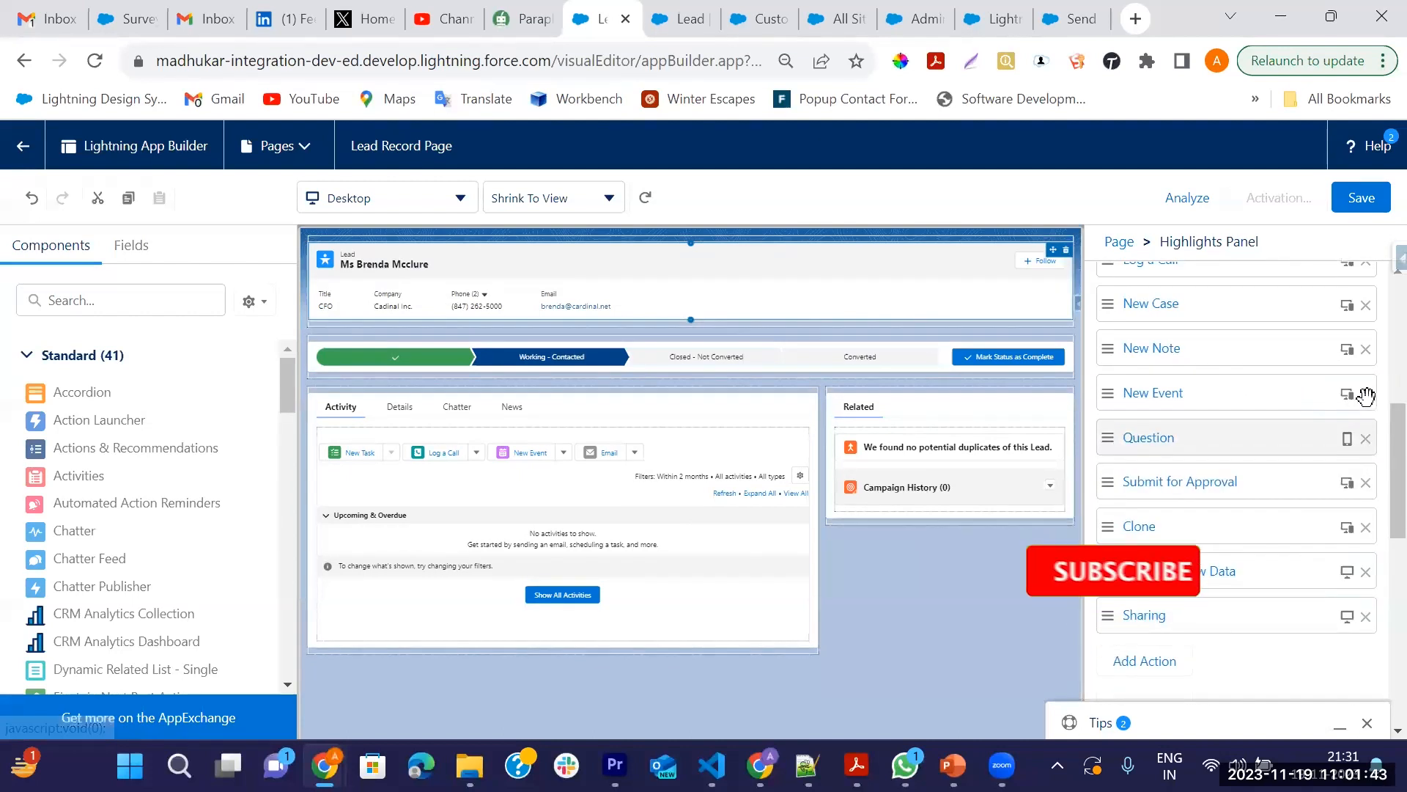
pyautogui.click(1366, 439)
# Remove the File, New Task, Post and Log a Call actions from the Highlights Panel.
pyautogui.scroll(3, 1367, 448)
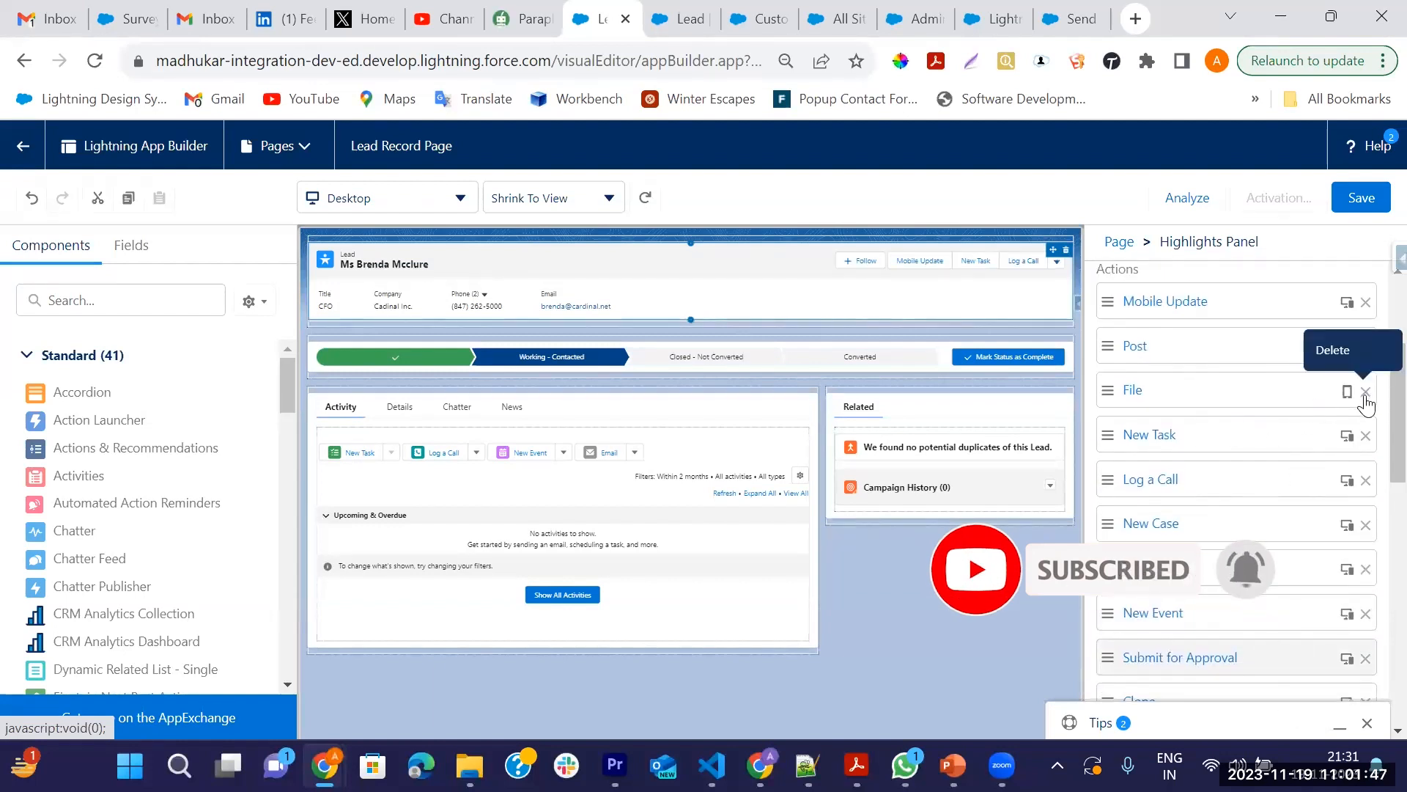
pyautogui.click(1365, 390)
pyautogui.click(1365, 391)
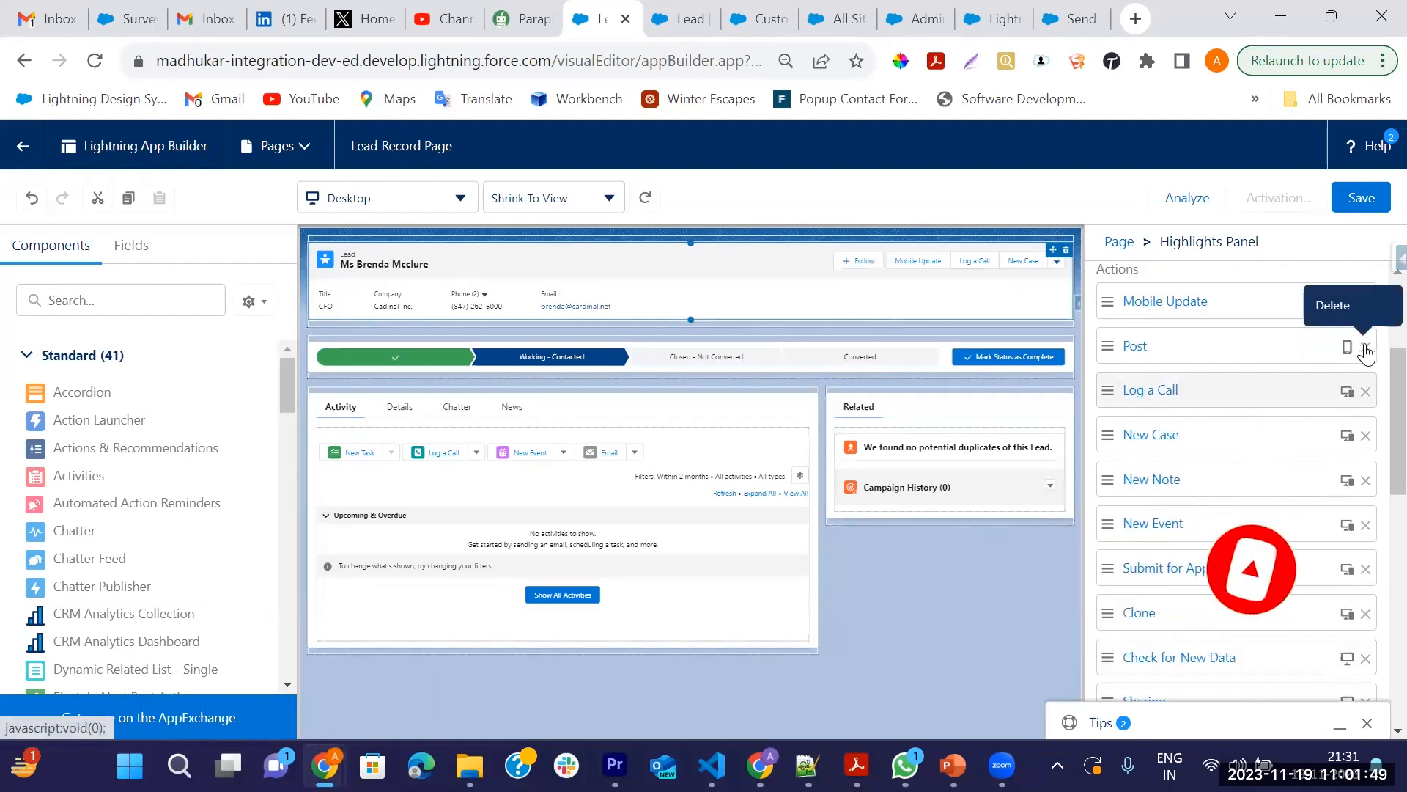
pyautogui.click(1366, 347)
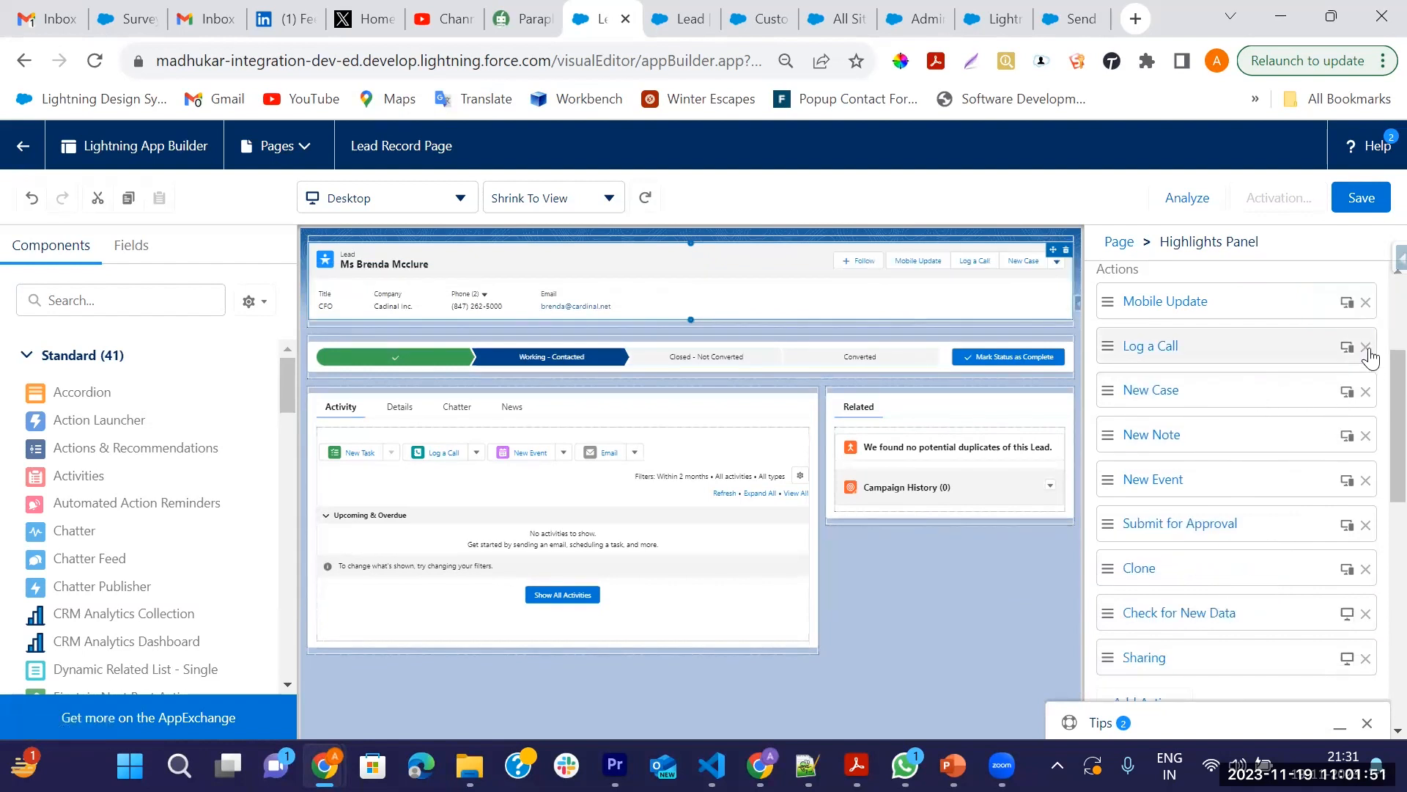
pyautogui.click(1366, 348)
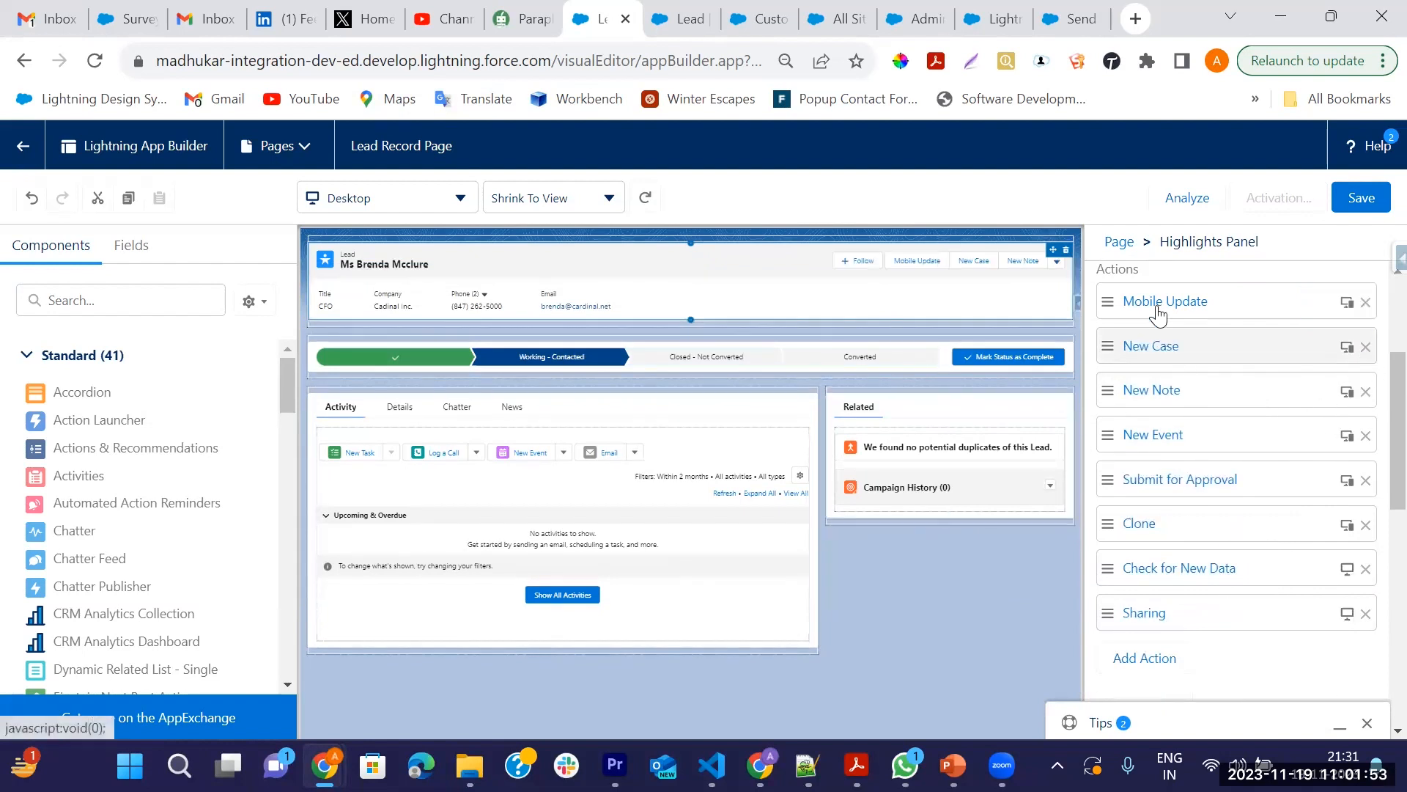
# Start a visibility filter for the Mobile Update action and review the field, operator and value settings of the Device filter type.
pyautogui.click(1257, 315)
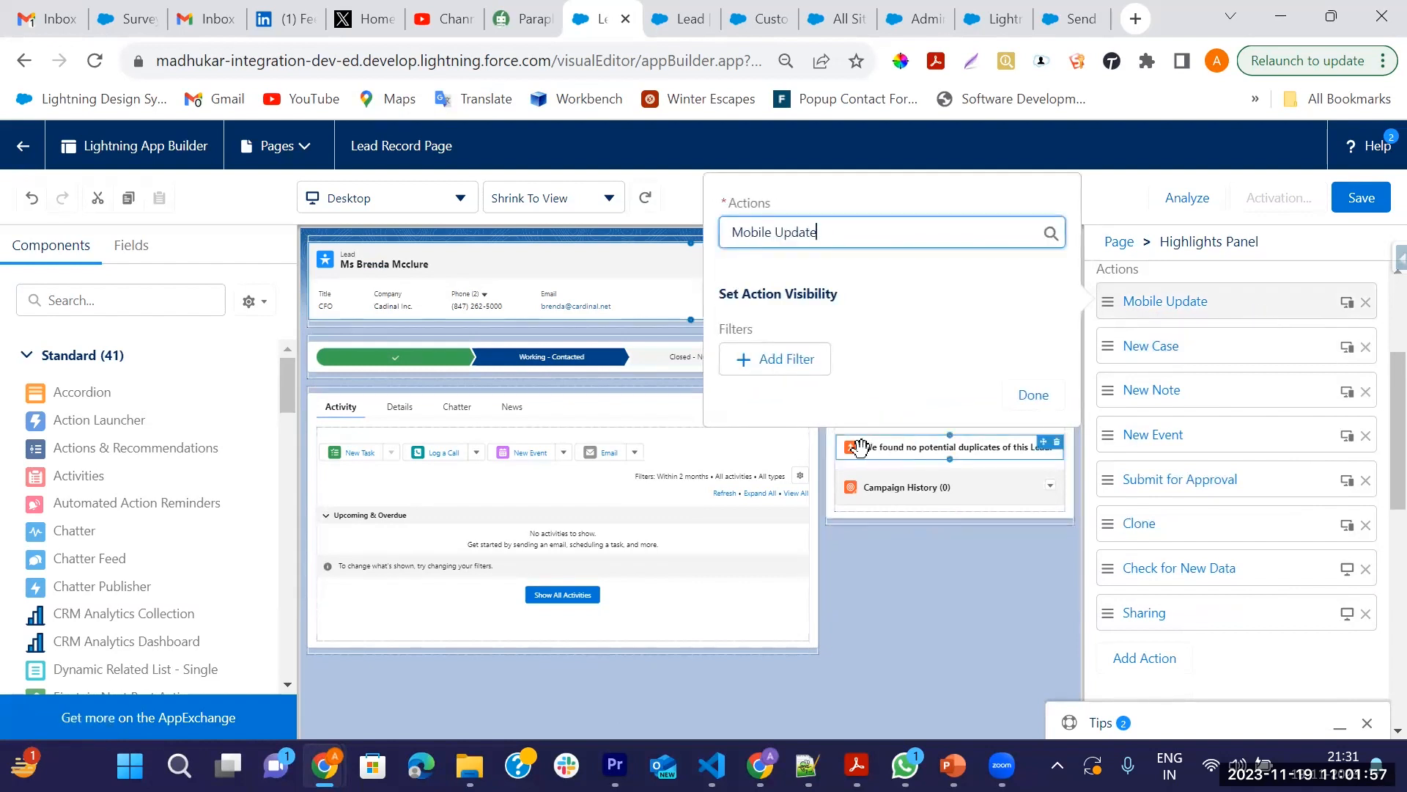
pyautogui.click(749, 360)
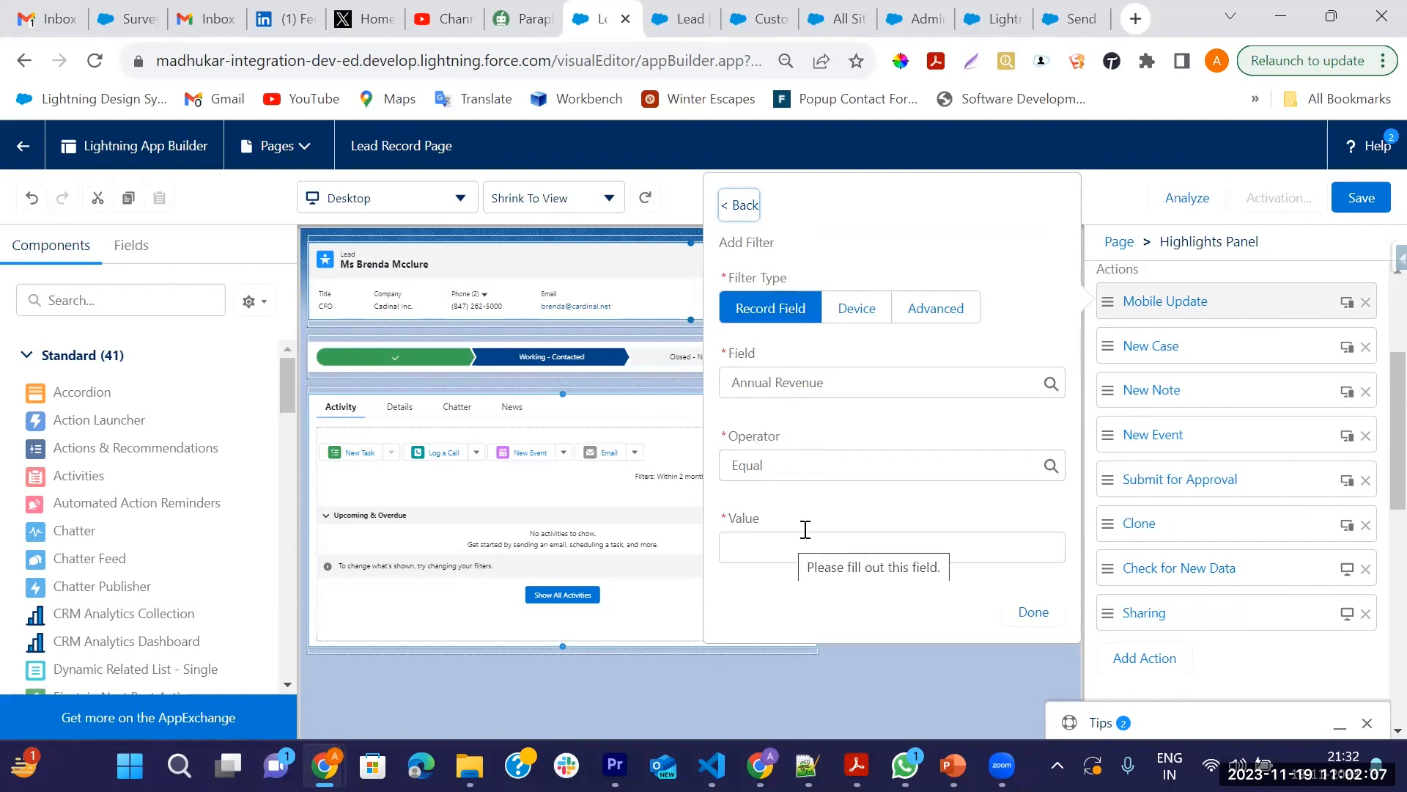
pyautogui.click(857, 323)
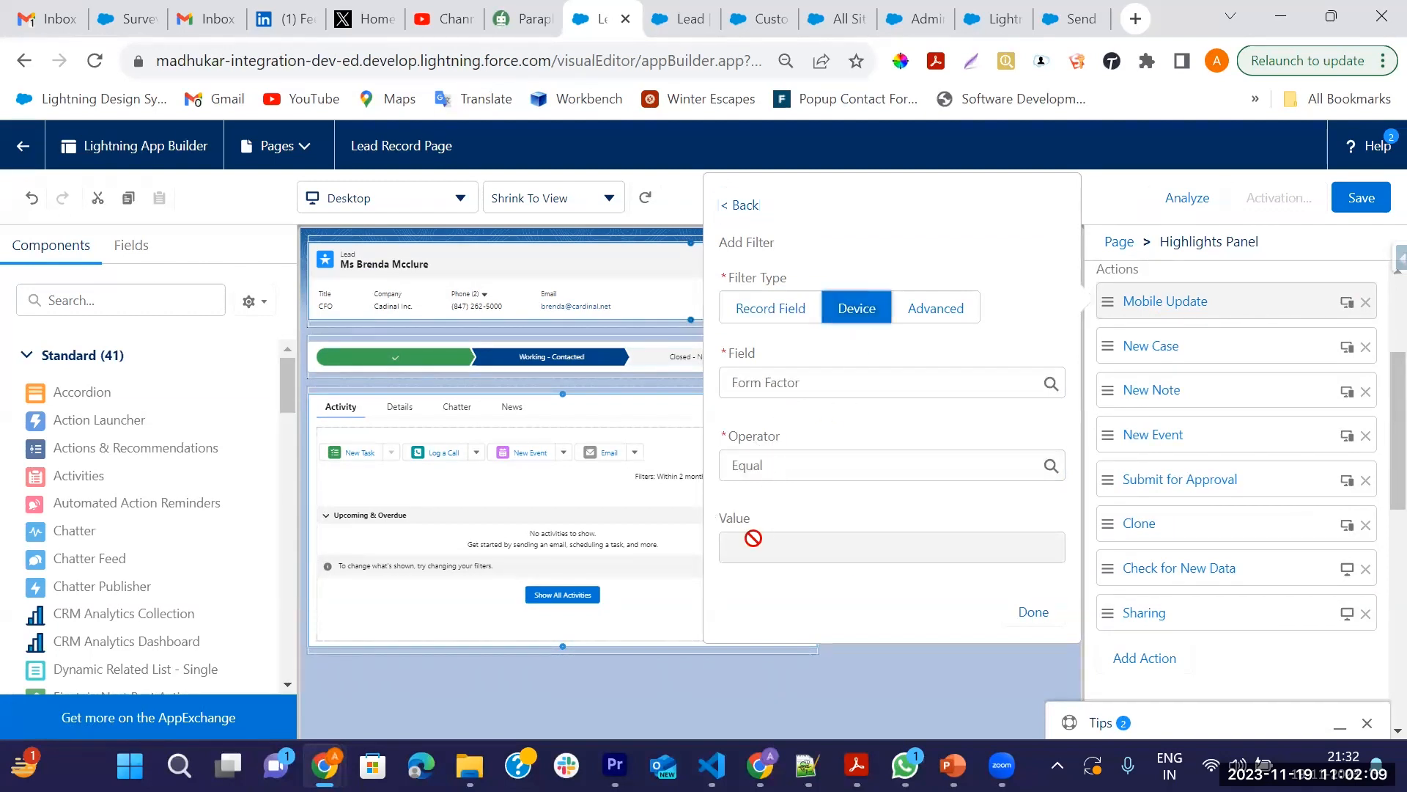
pyautogui.click(777, 383)
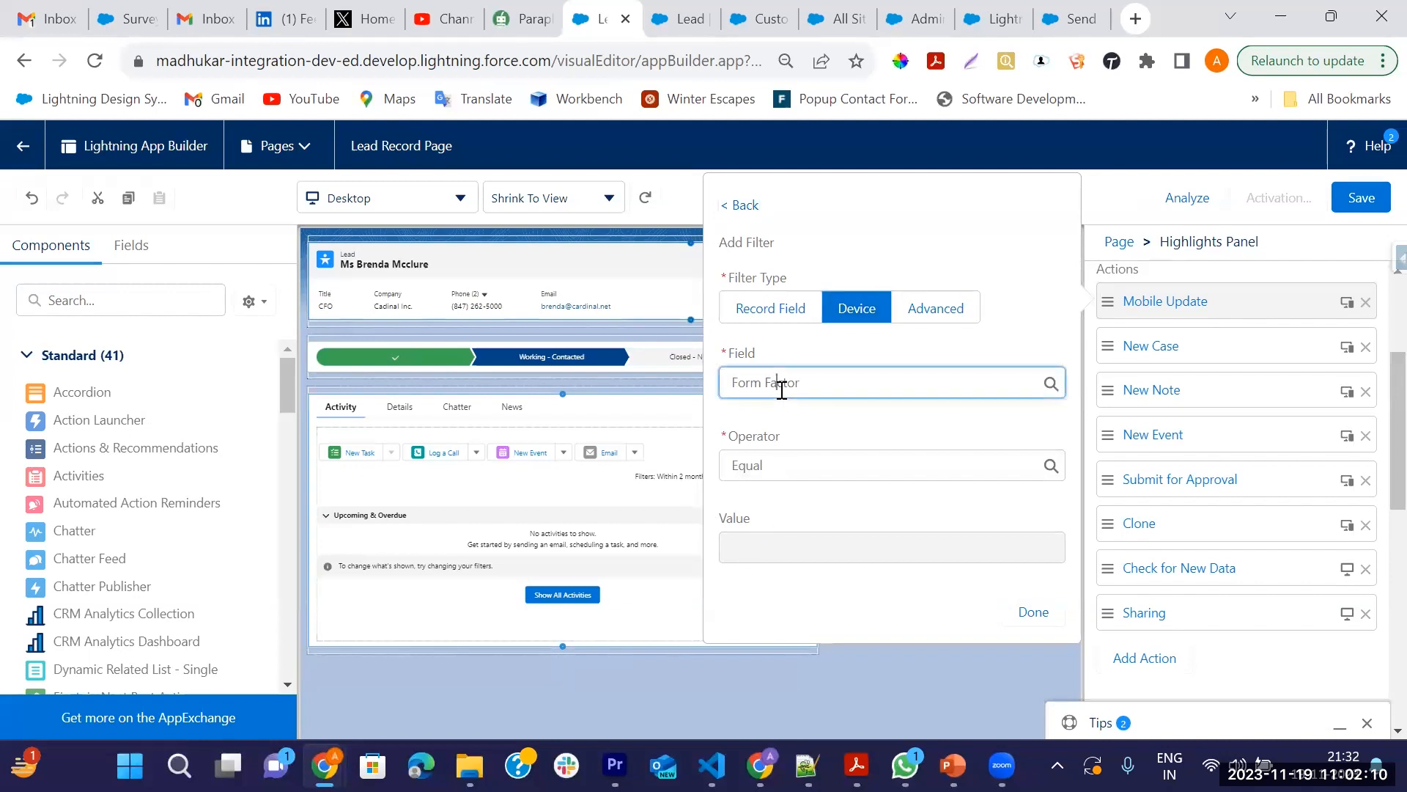
pyautogui.click(762, 474)
pyautogui.click(779, 502)
pyautogui.click(769, 546)
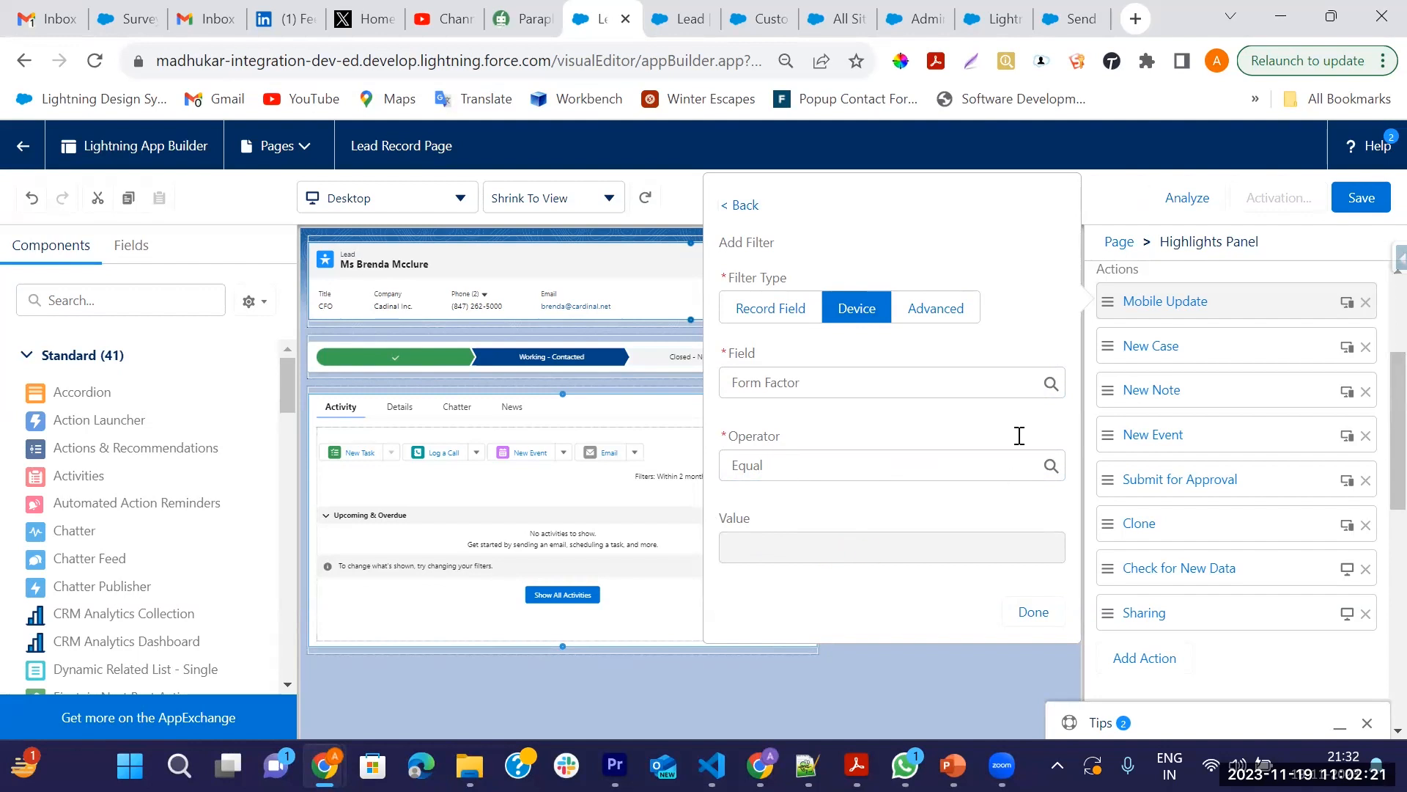
# Try an Advanced filter on the User > Profile > Name field, and cancel the field selection.
pyautogui.click(937, 321)
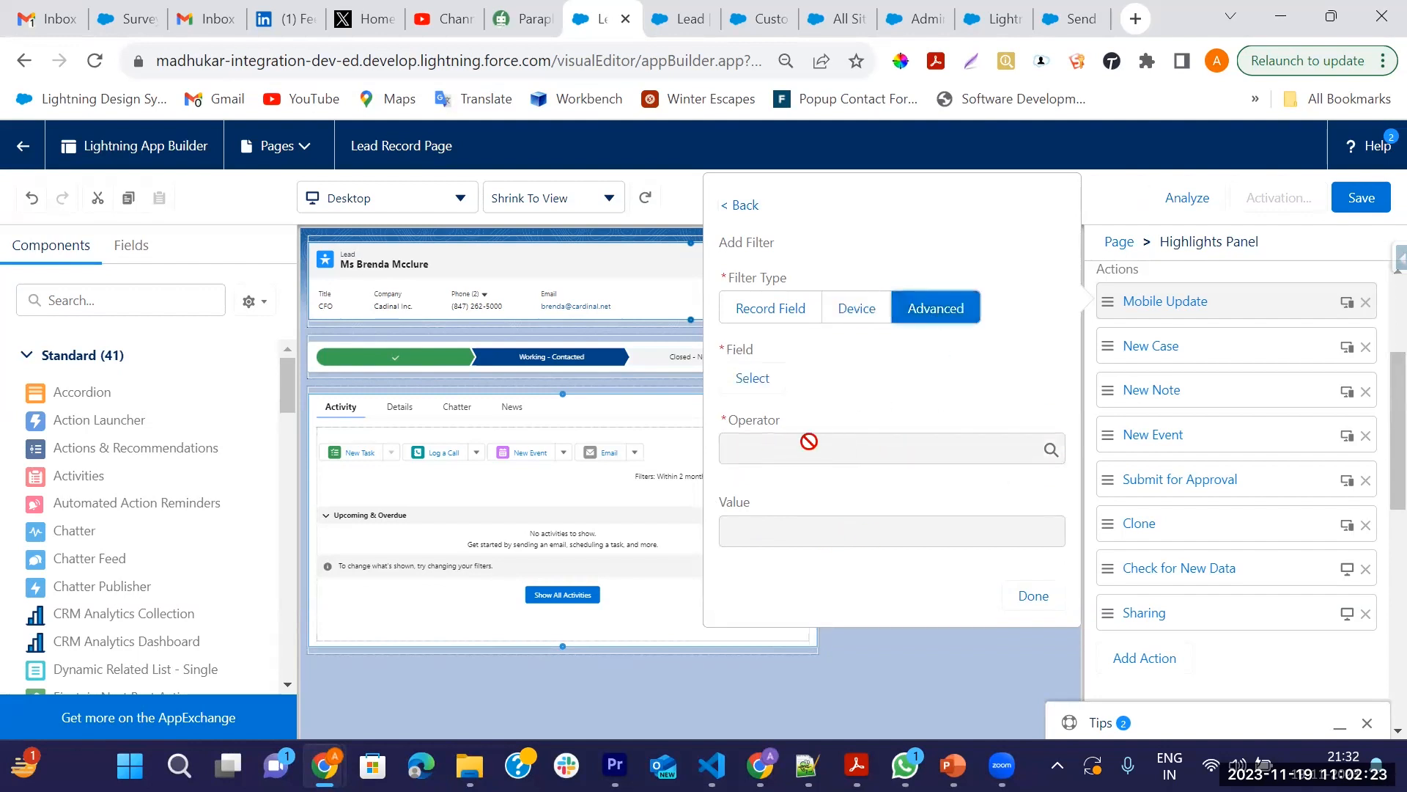
pyautogui.click(756, 380)
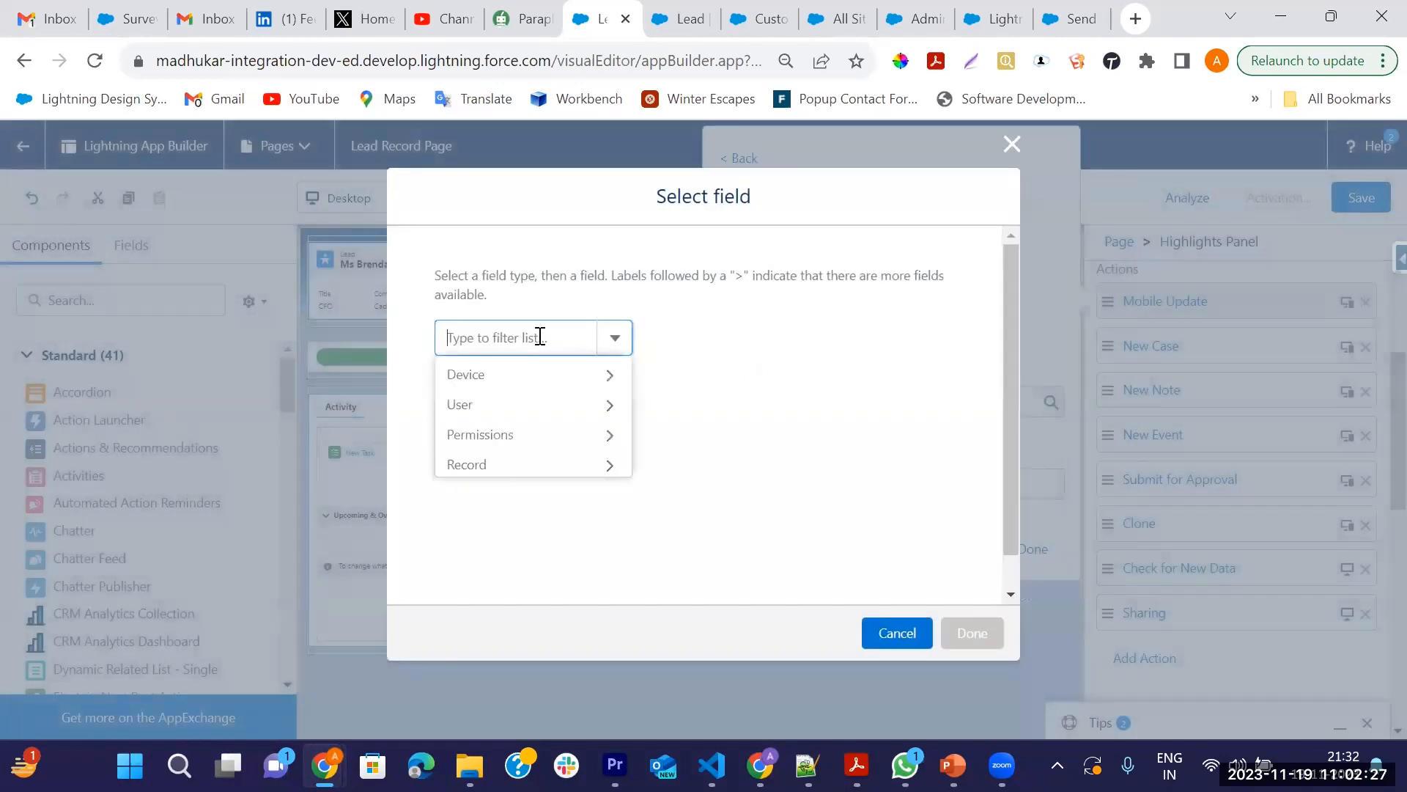
pyautogui.click(568, 405)
pyautogui.write('pro')
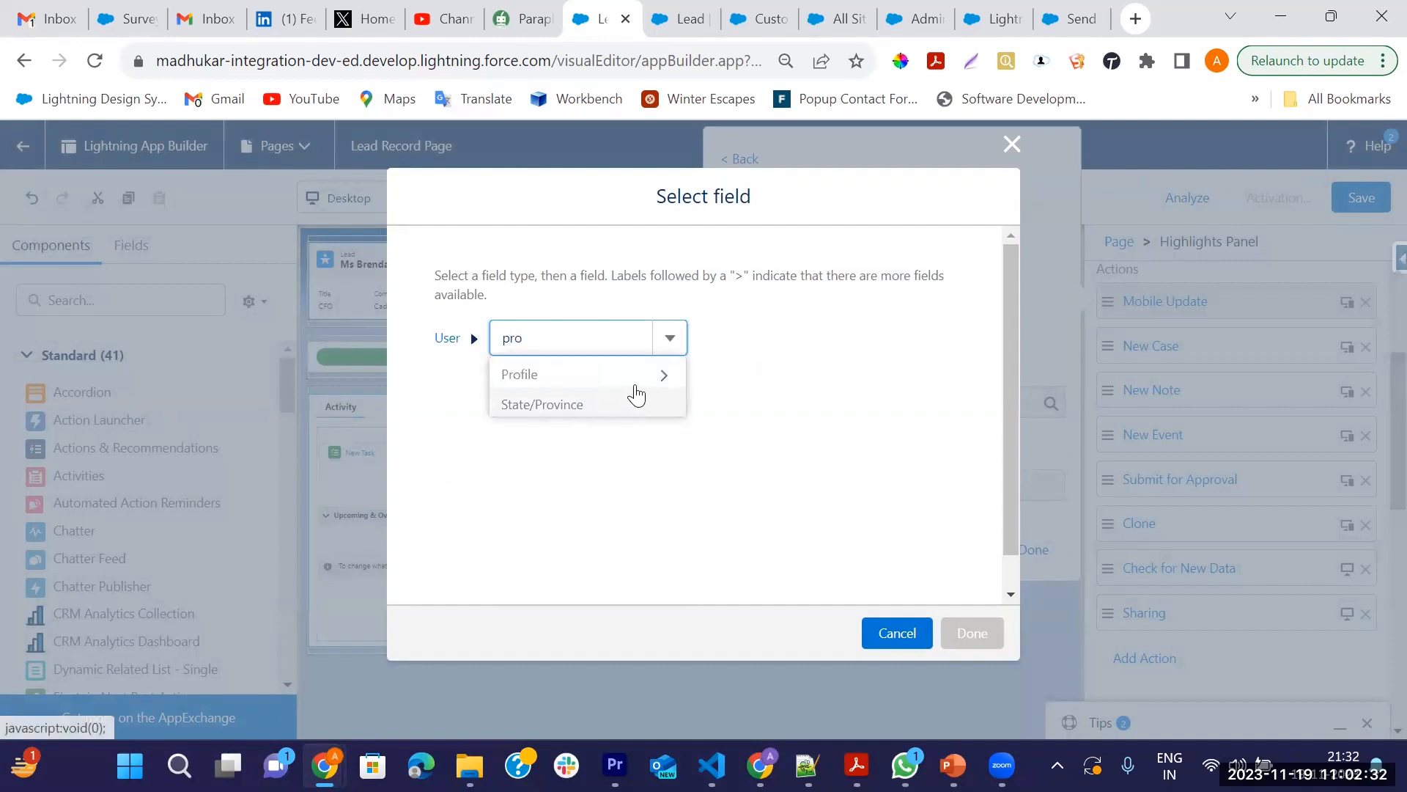
pyautogui.click(636, 373)
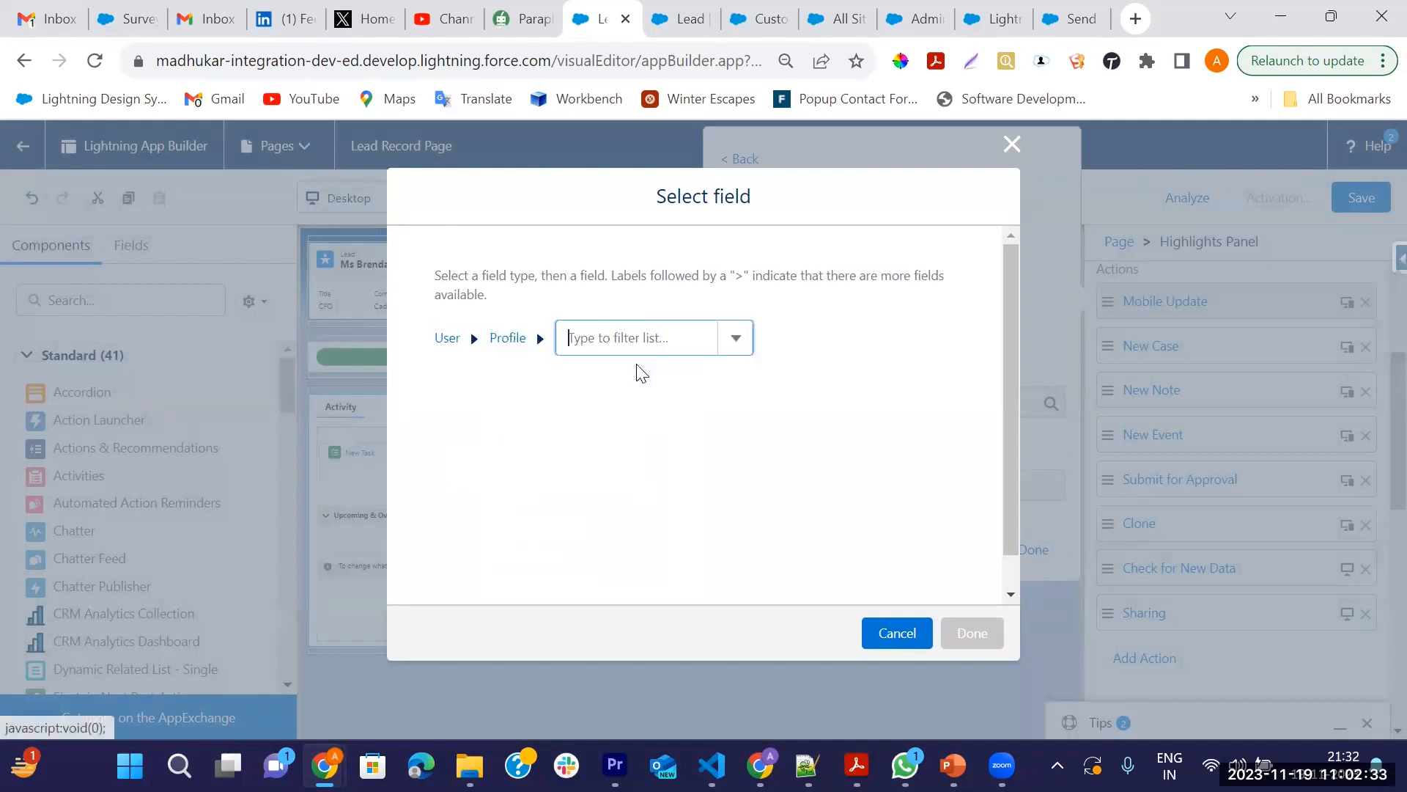
pyautogui.click(609, 344)
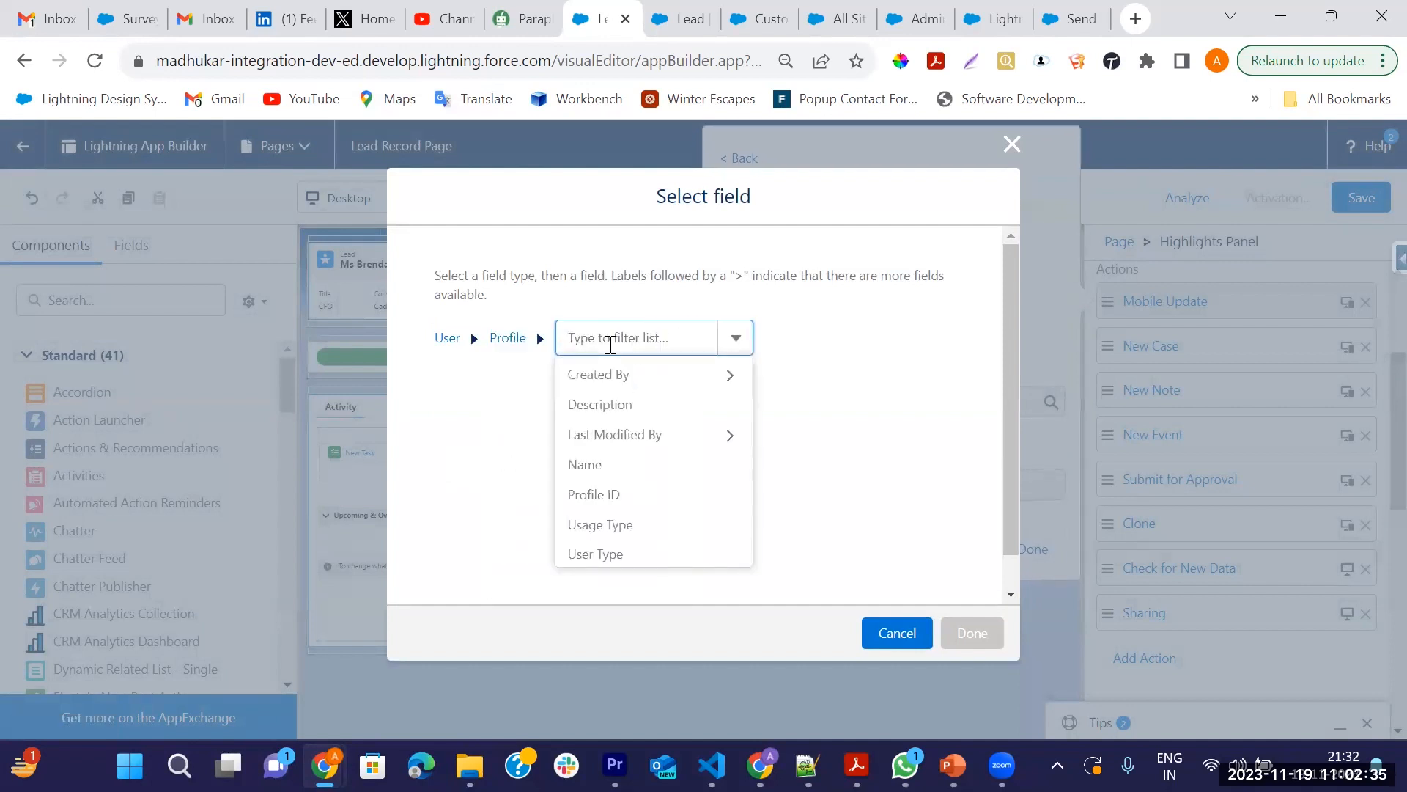
pyautogui.write('name')
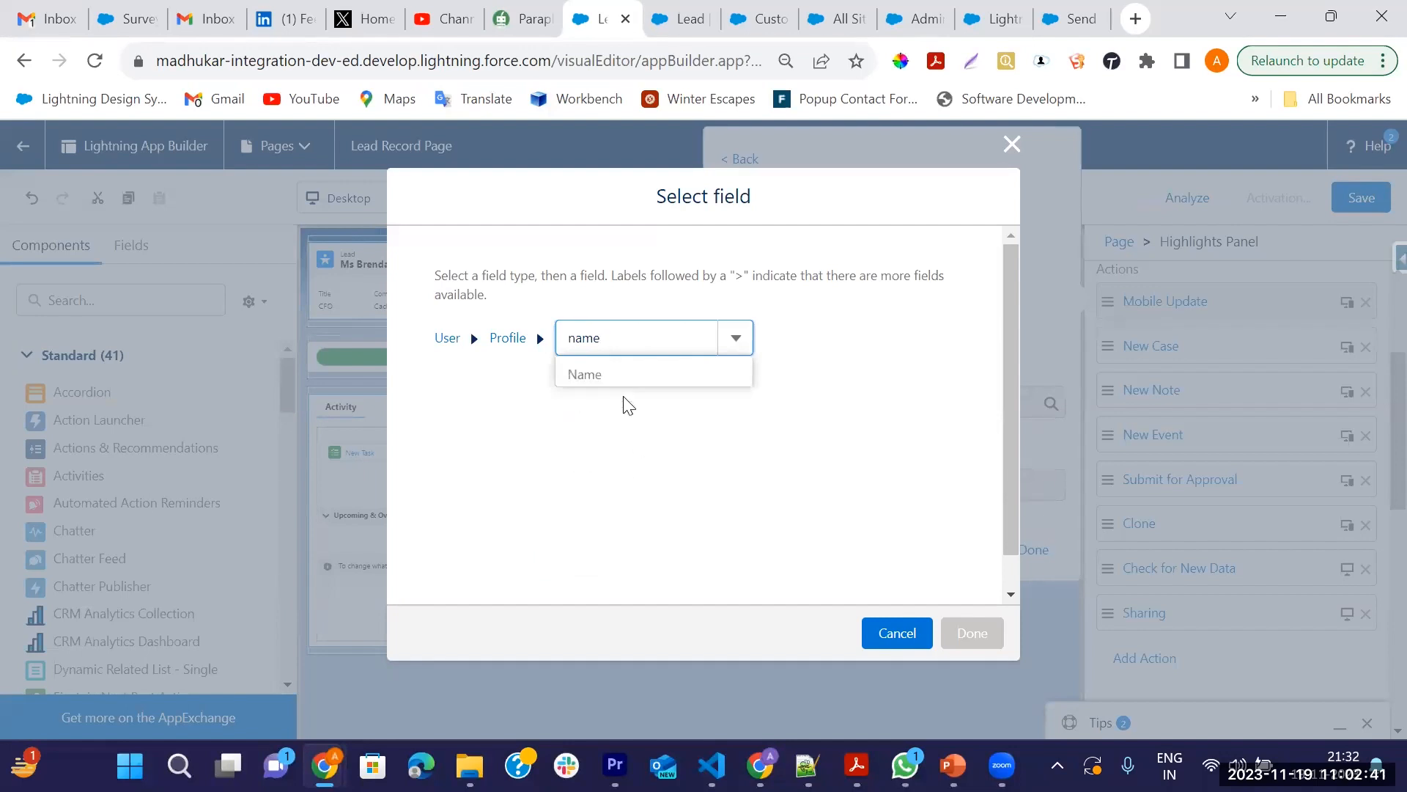
pyautogui.click(606, 386)
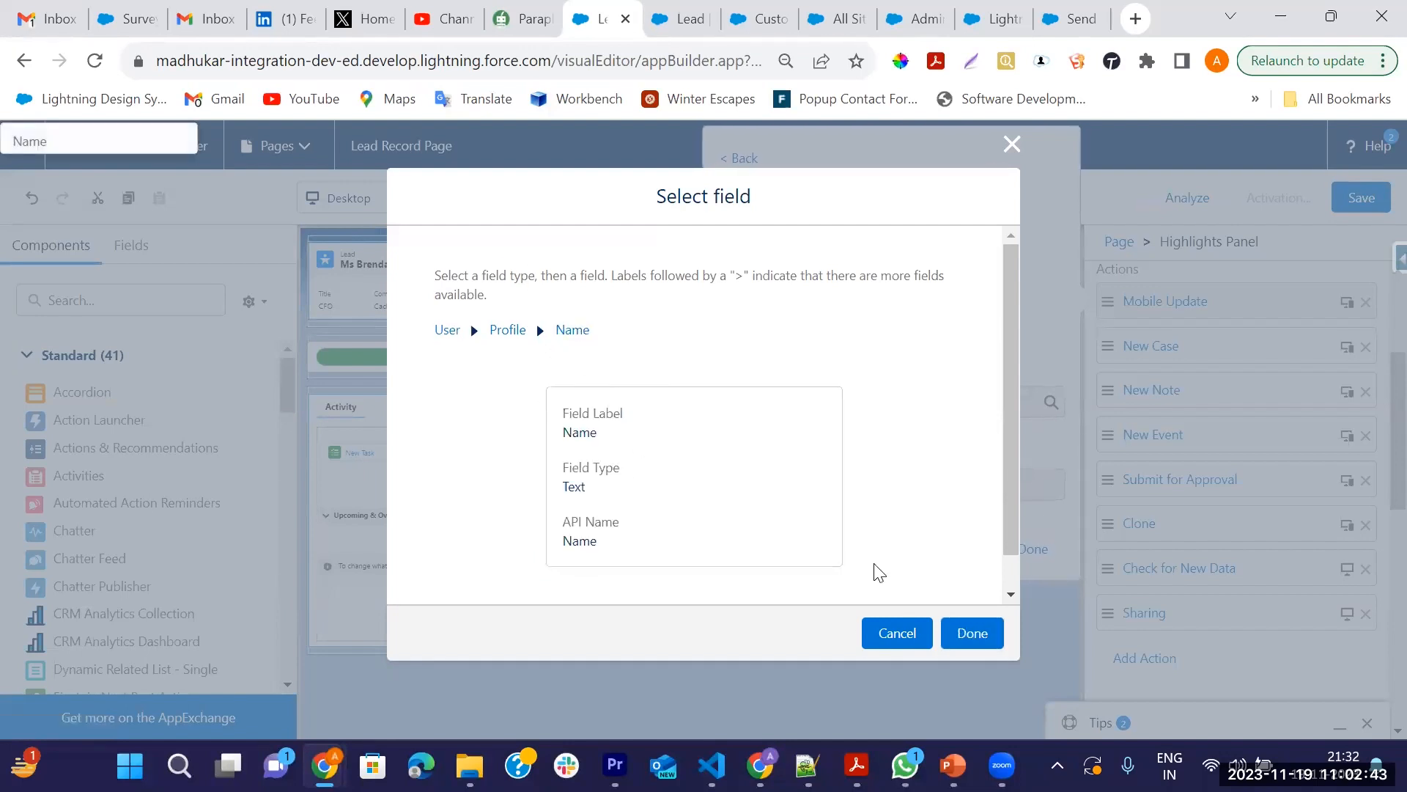
pyautogui.click(895, 639)
# Add a Record Field filter so the Mobile Update action shows only when Lead Status equals Working - Contacted.
pyautogui.click(774, 261)
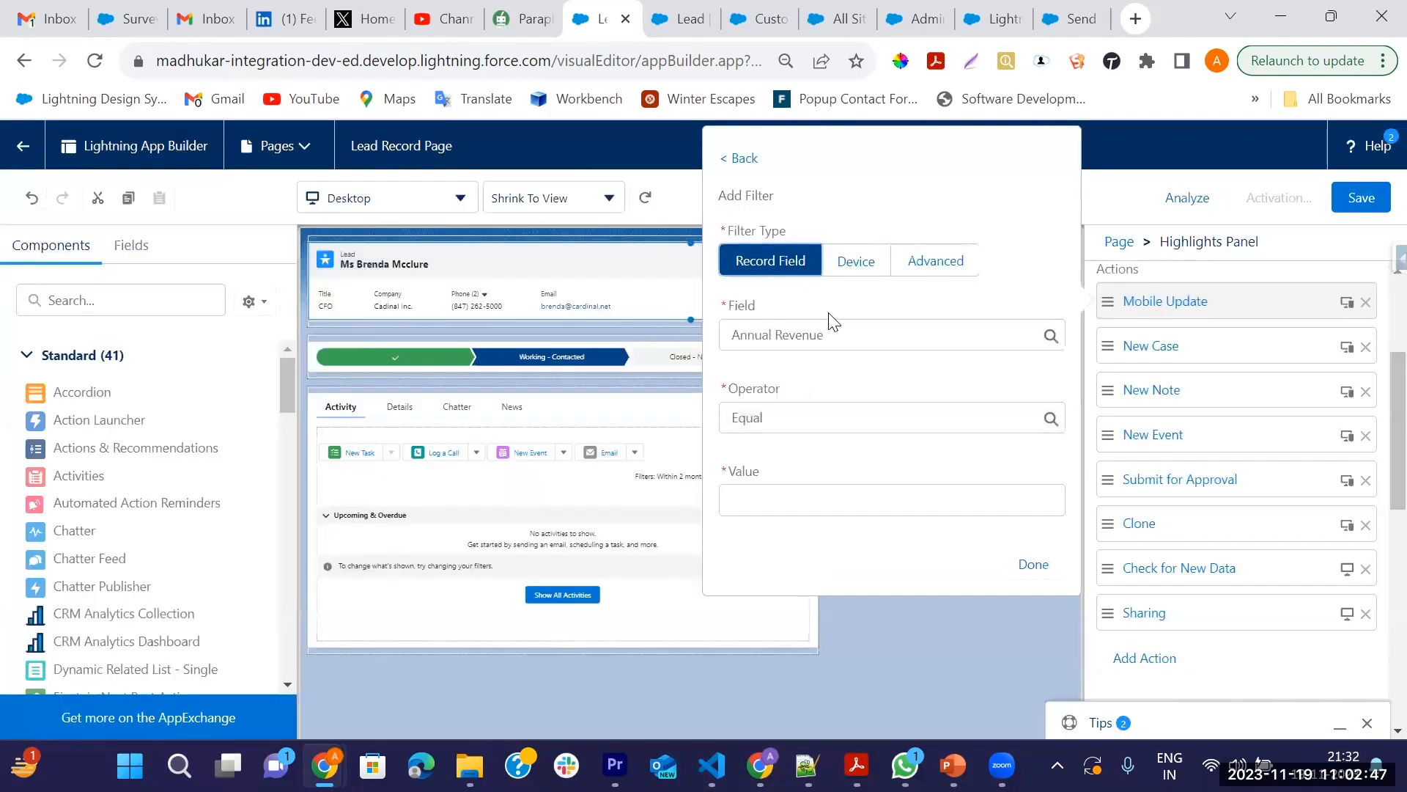
pyautogui.click(847, 335)
pyautogui.press('BackSpace')
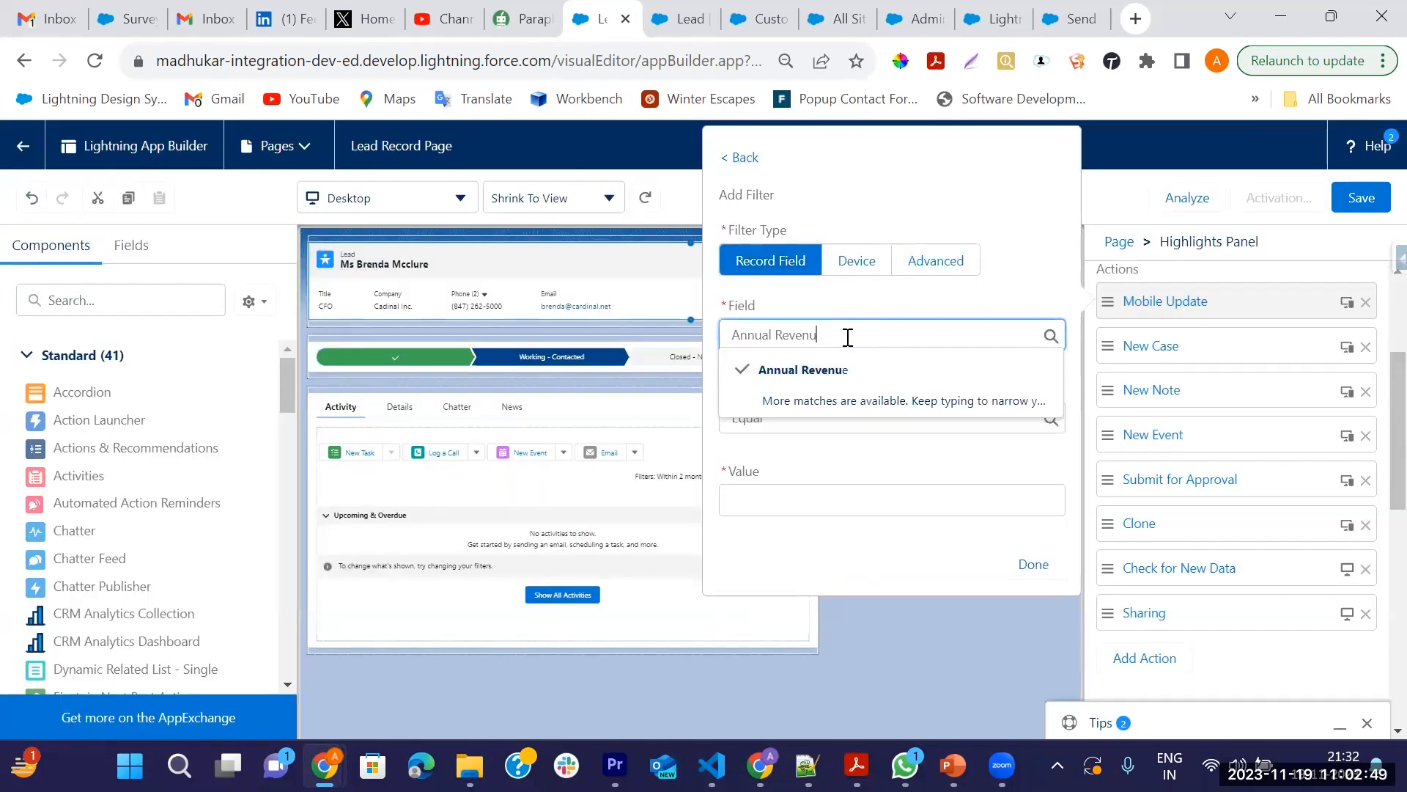
pyautogui.write('st')
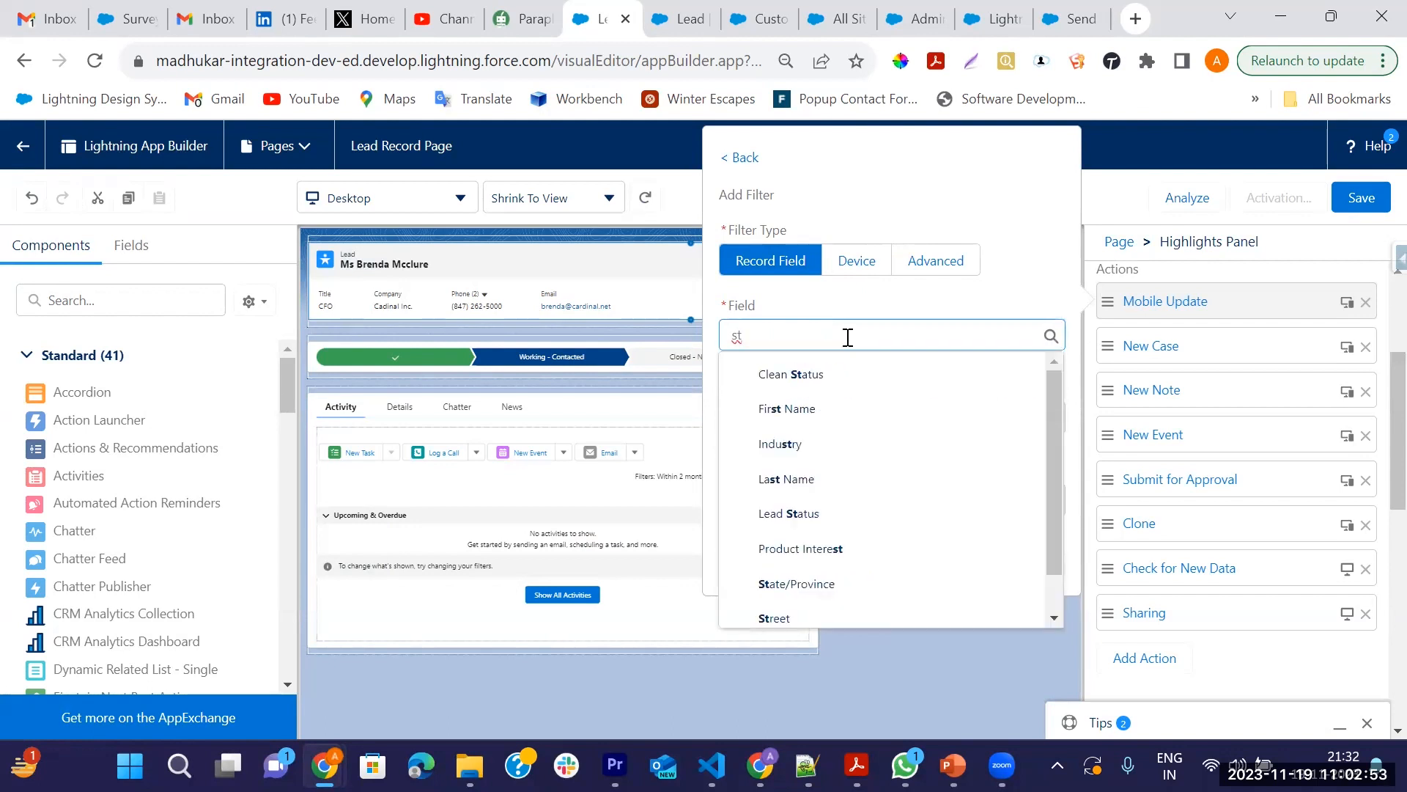
pyautogui.write('atu')
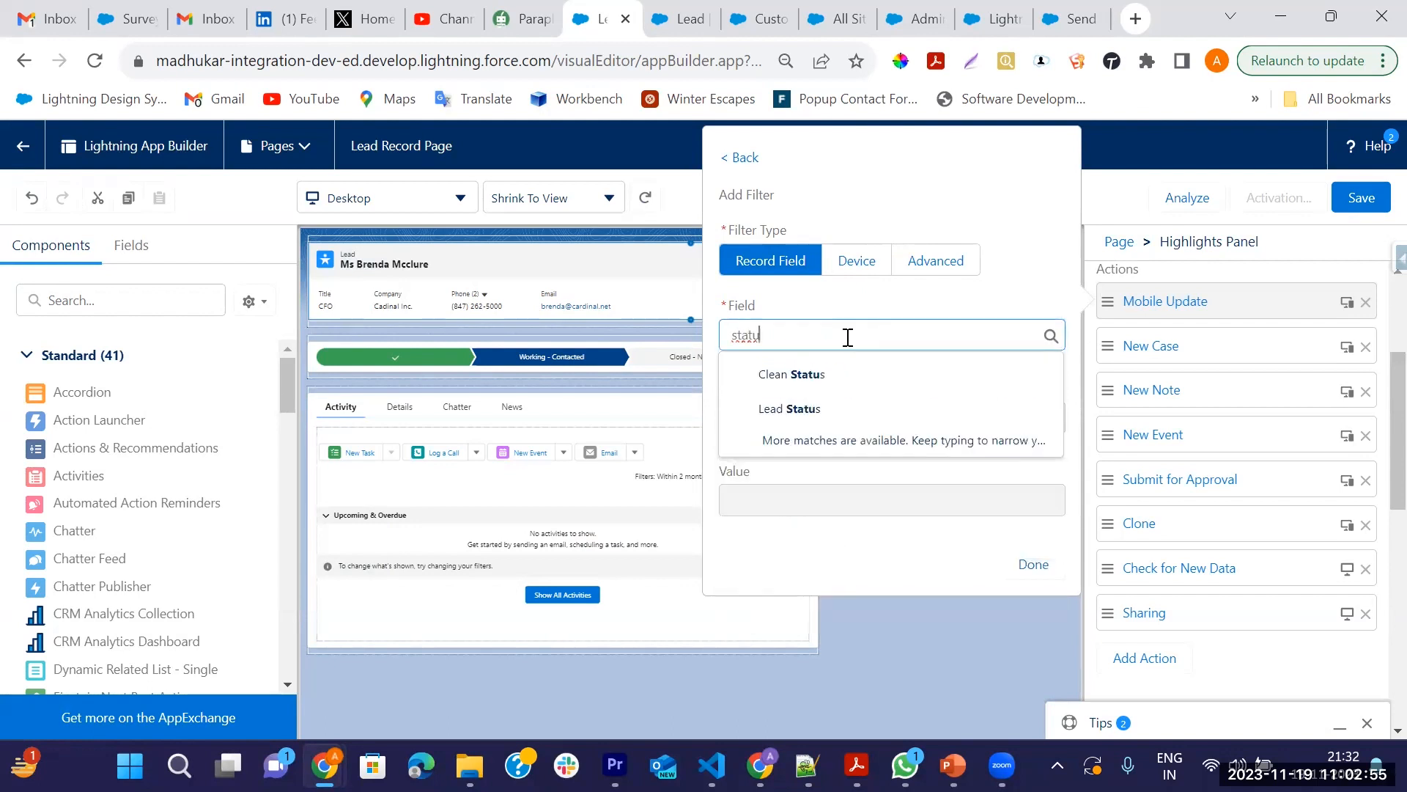
pyautogui.click(806, 413)
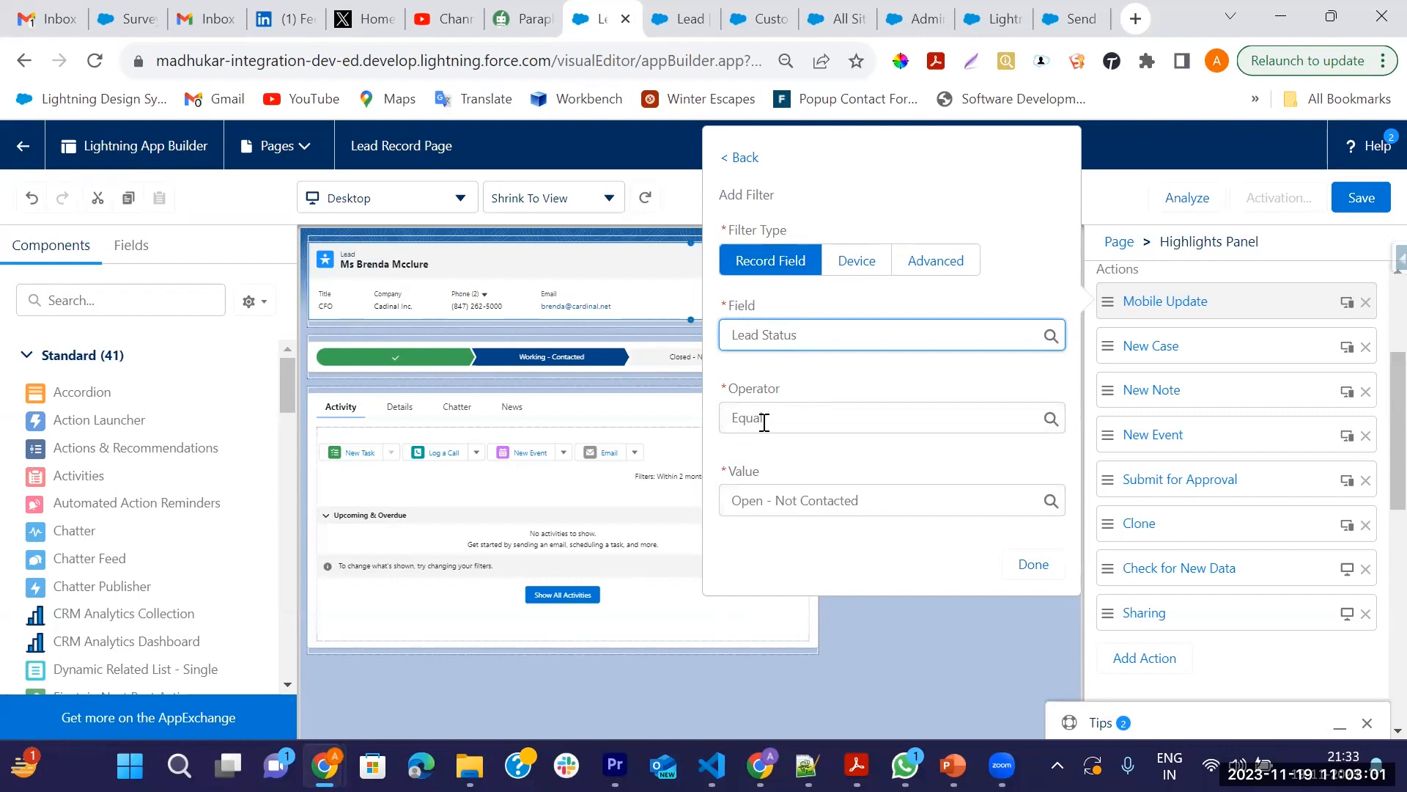
pyautogui.click(851, 500)
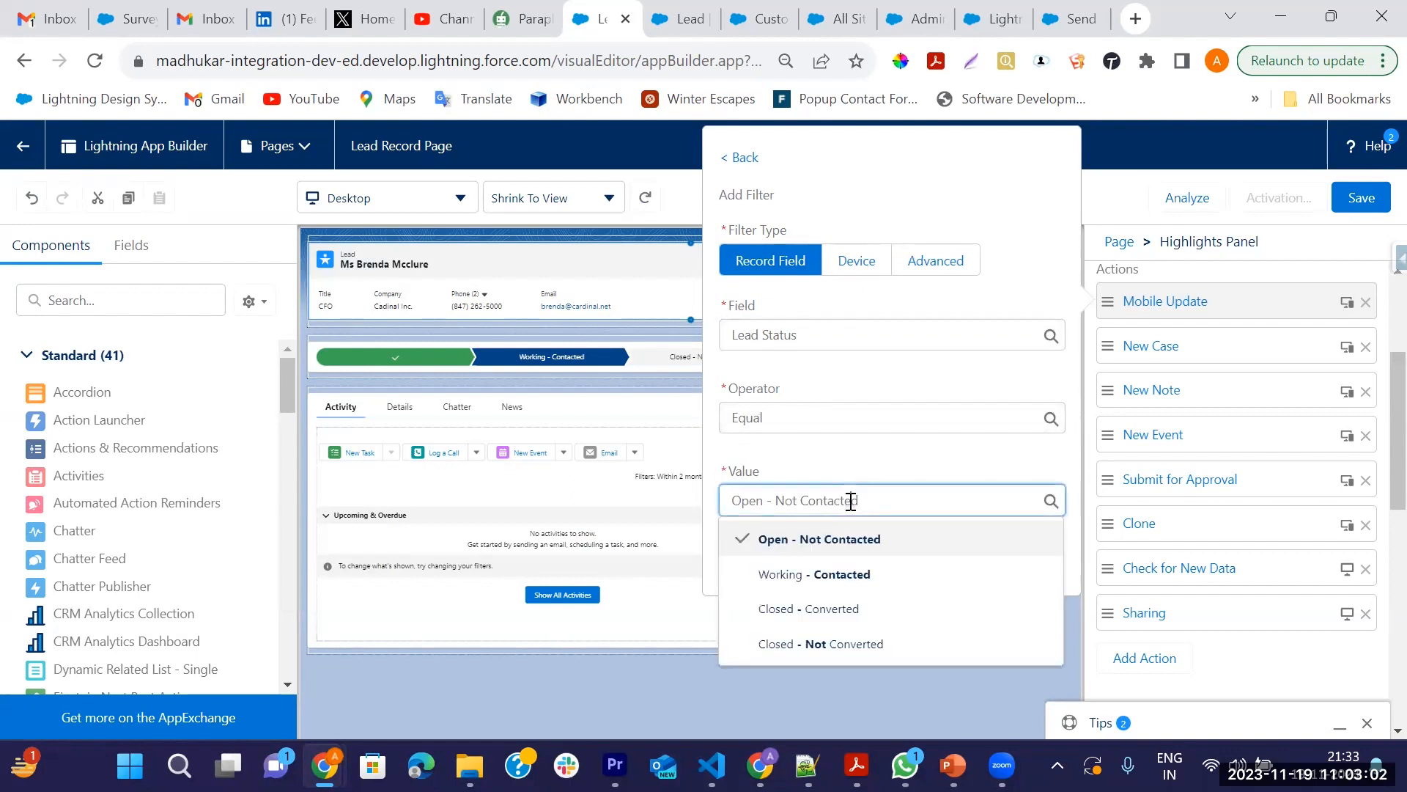
pyautogui.click(804, 575)
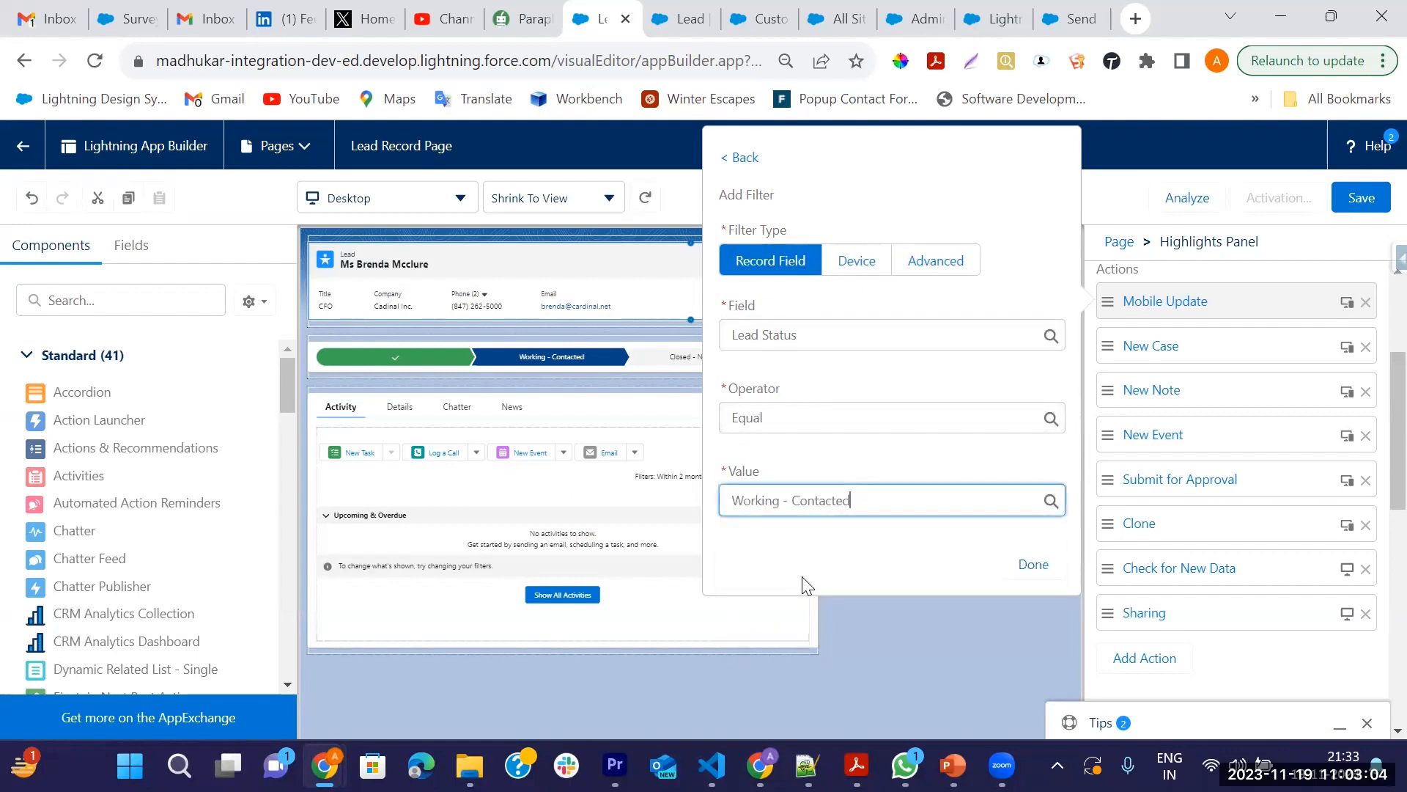
pyautogui.click(1027, 568)
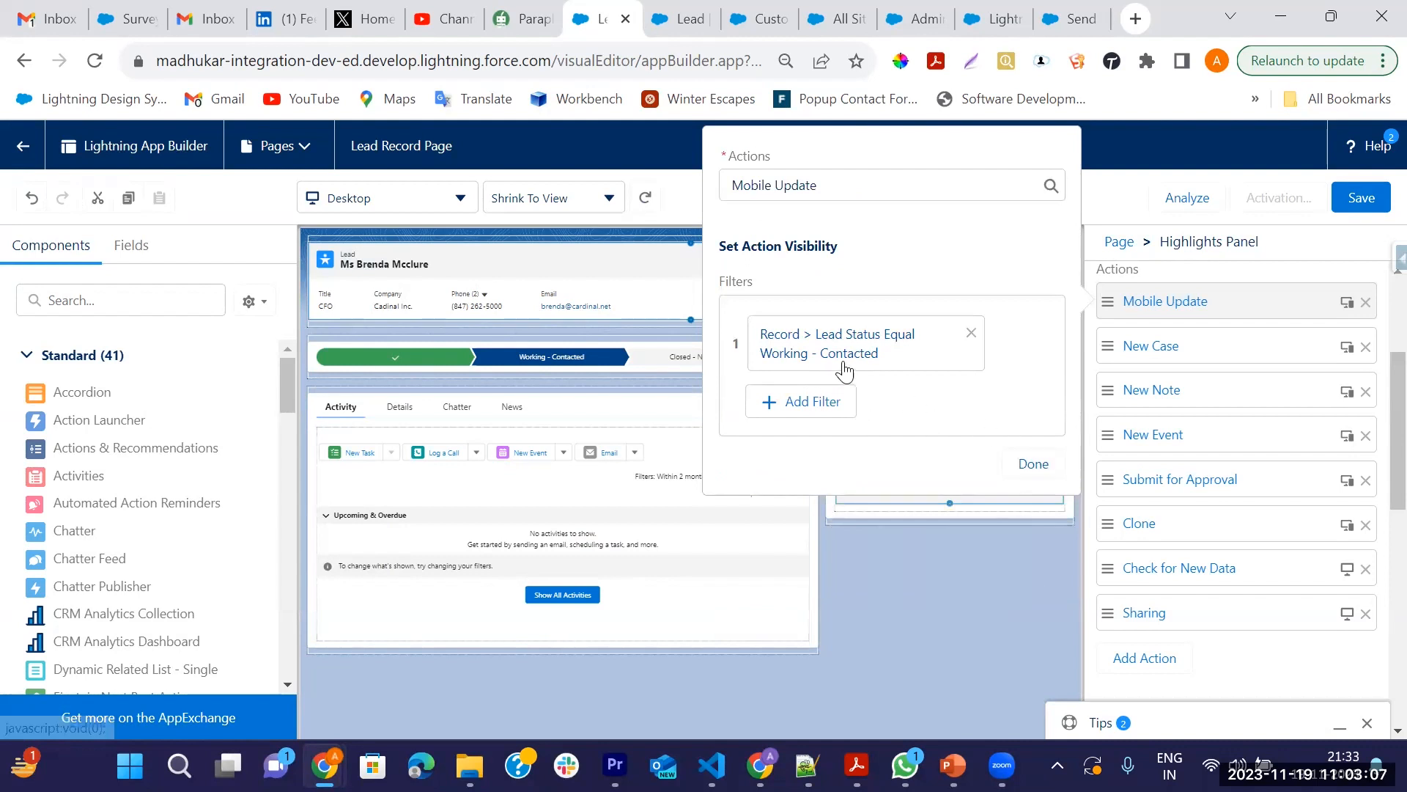
pyautogui.click(1042, 465)
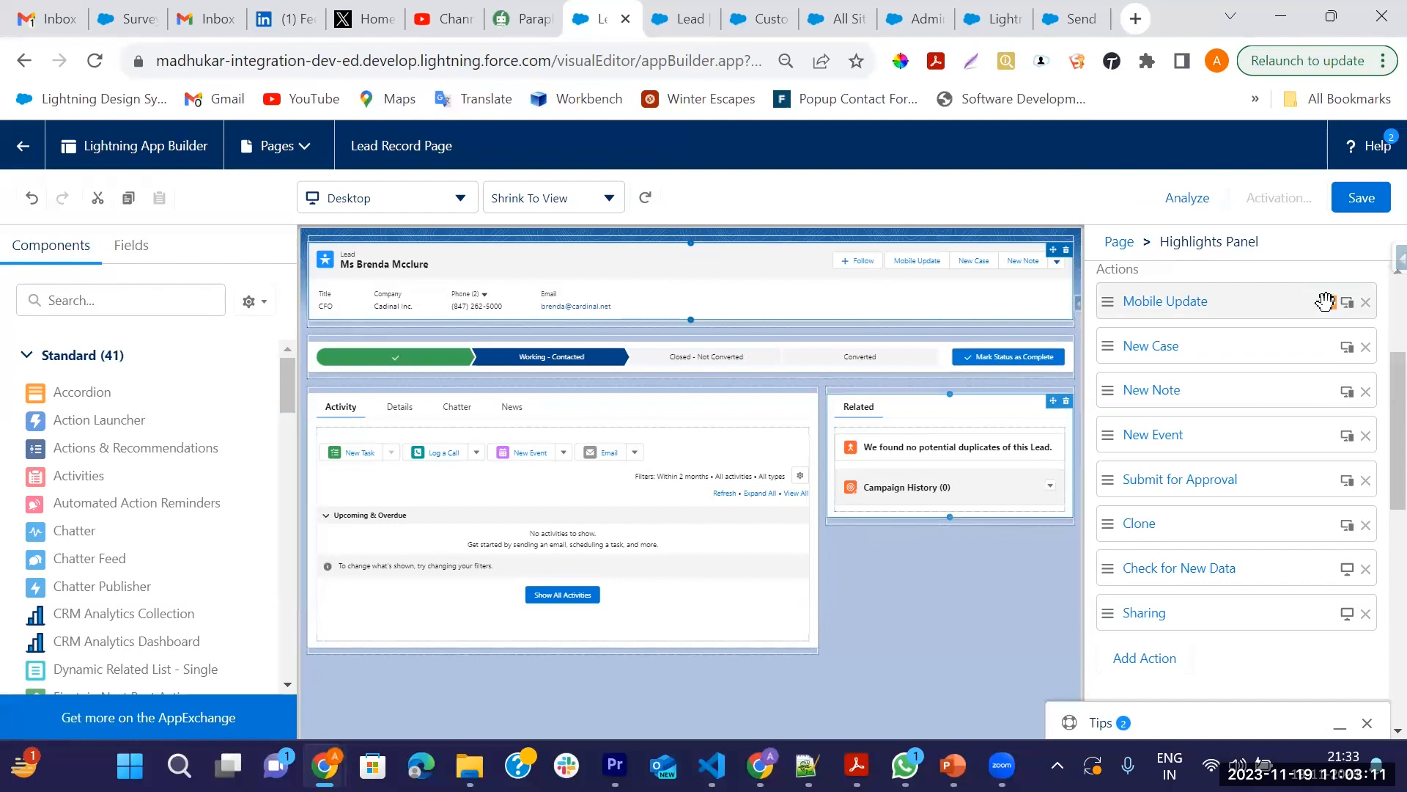
# Save the Lead Record Page and activate it as the org default for both desktop and phone.
pyautogui.click(1361, 198)
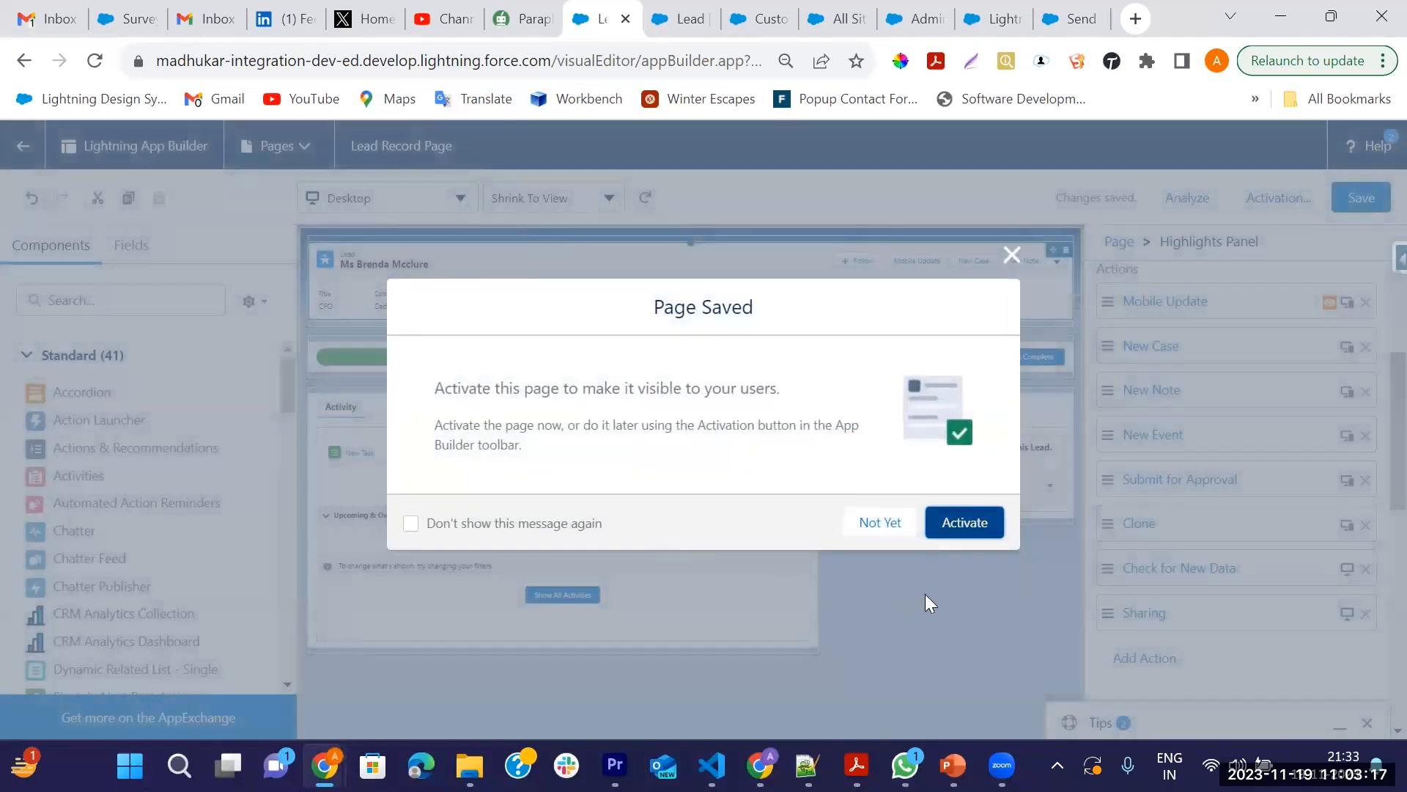
pyautogui.click(955, 530)
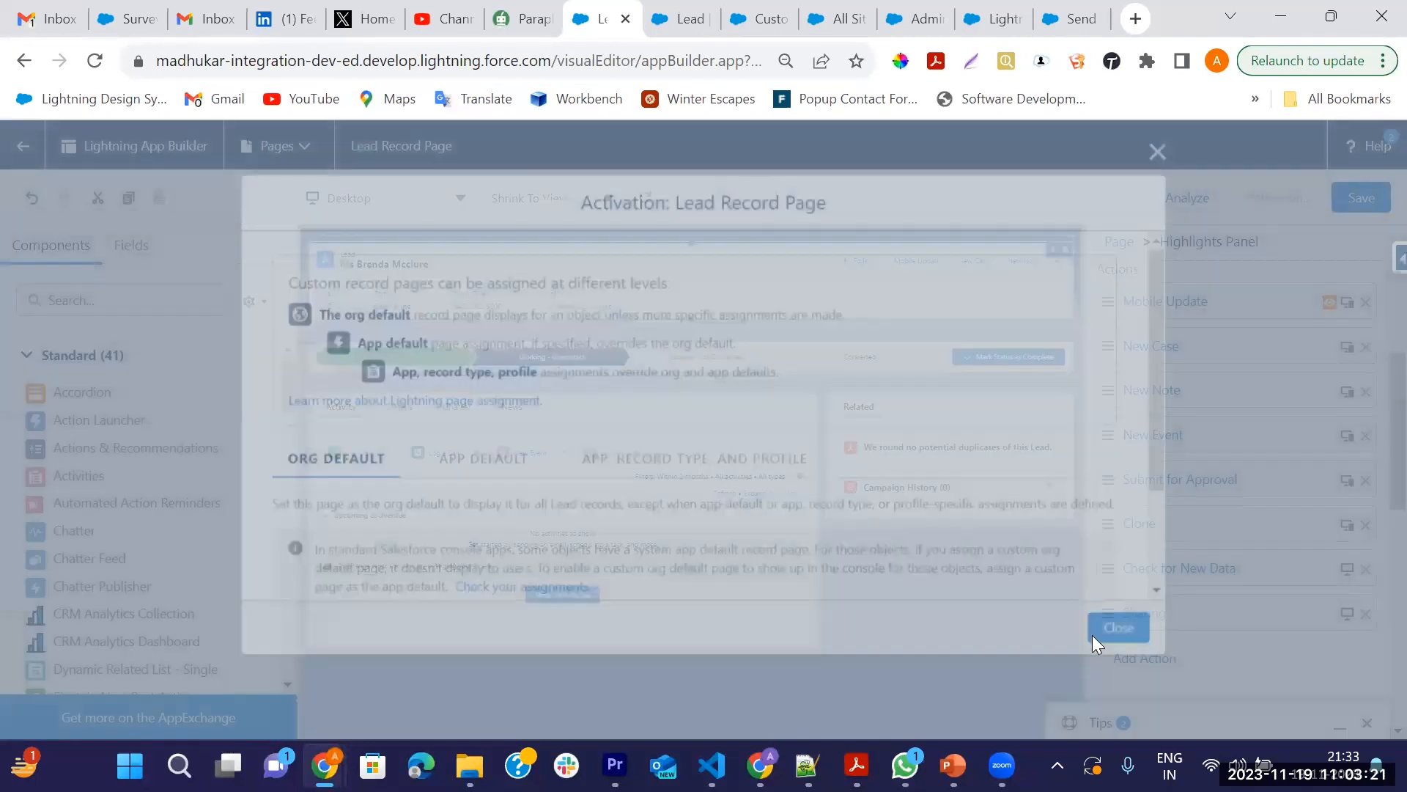
pyautogui.scroll(-3, 745, 523)
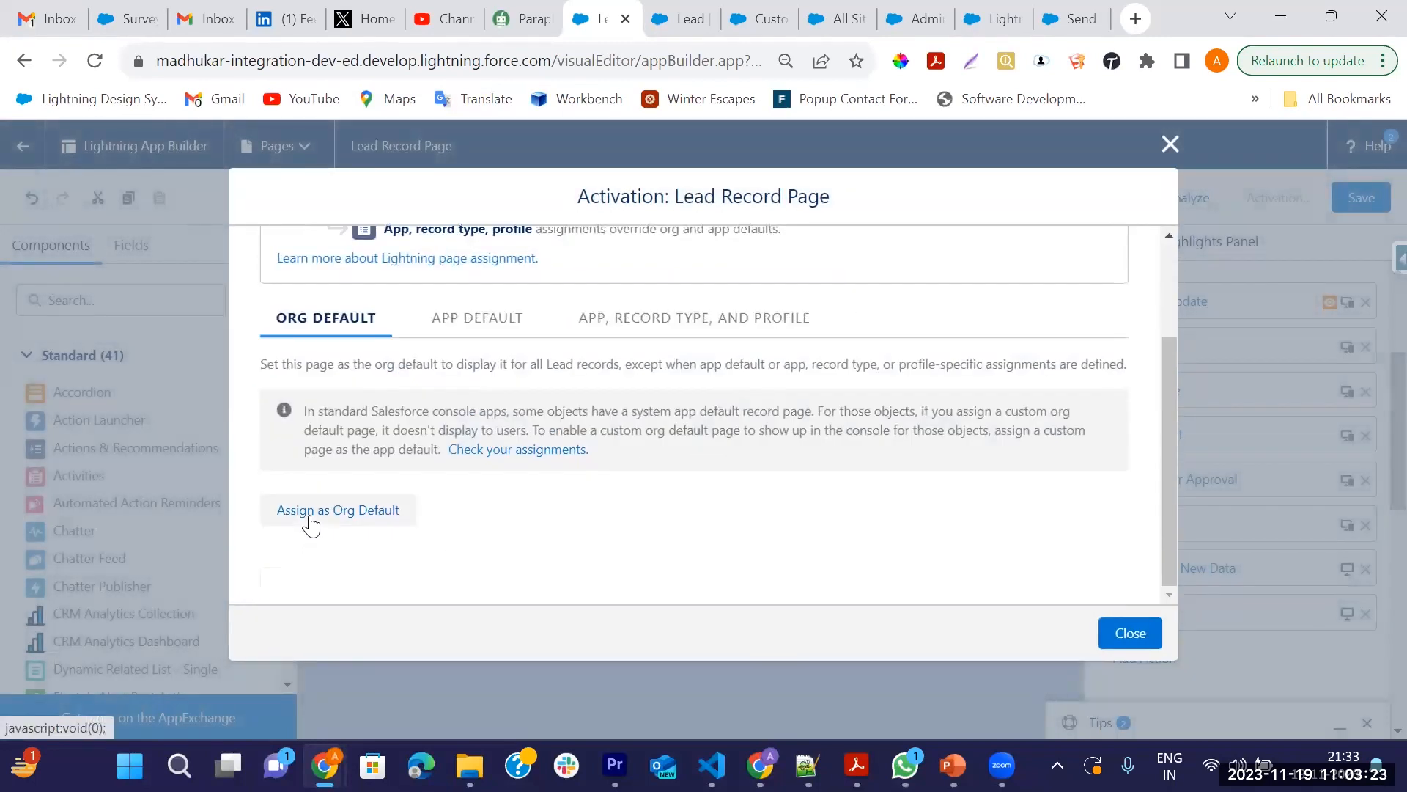
pyautogui.click(311, 523)
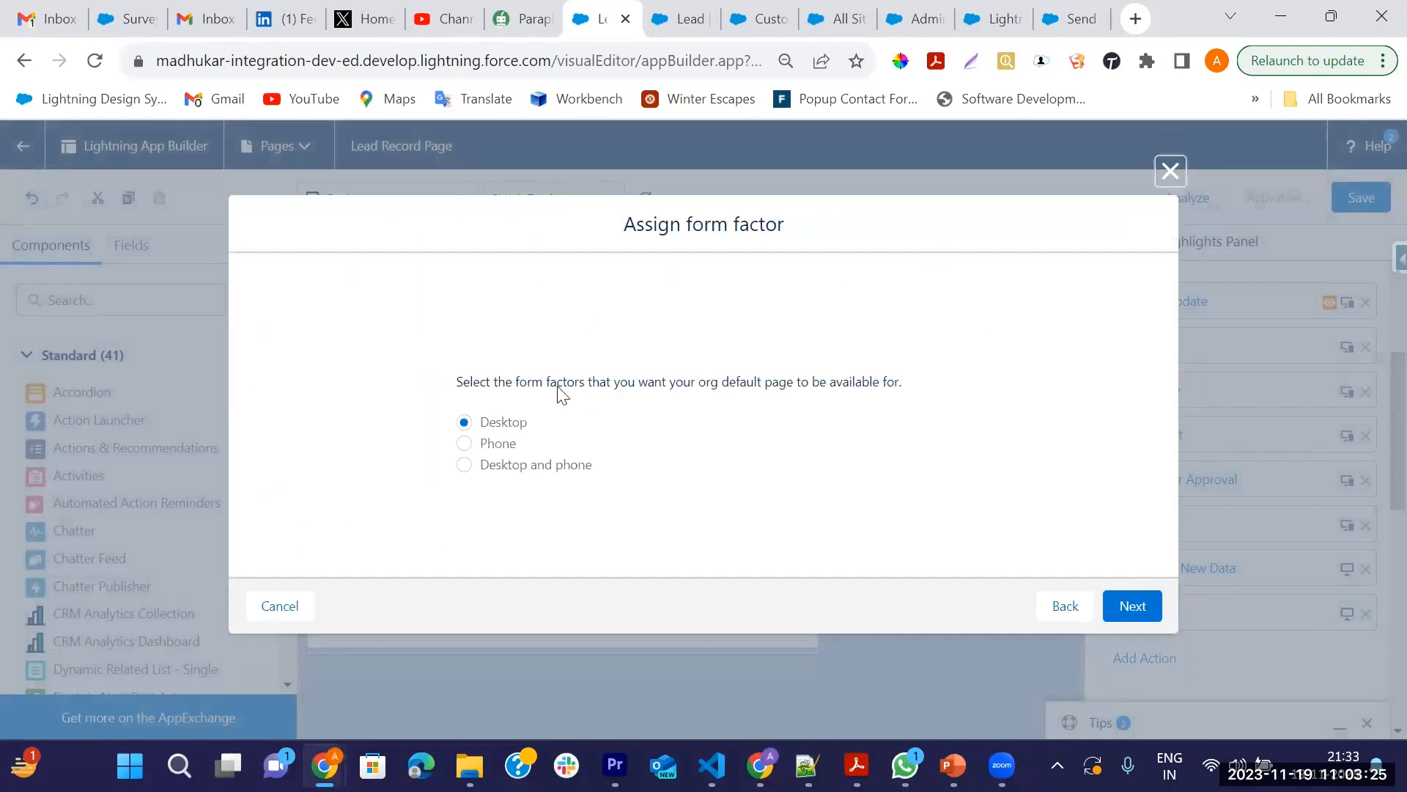
pyautogui.click(465, 466)
pyautogui.click(1148, 605)
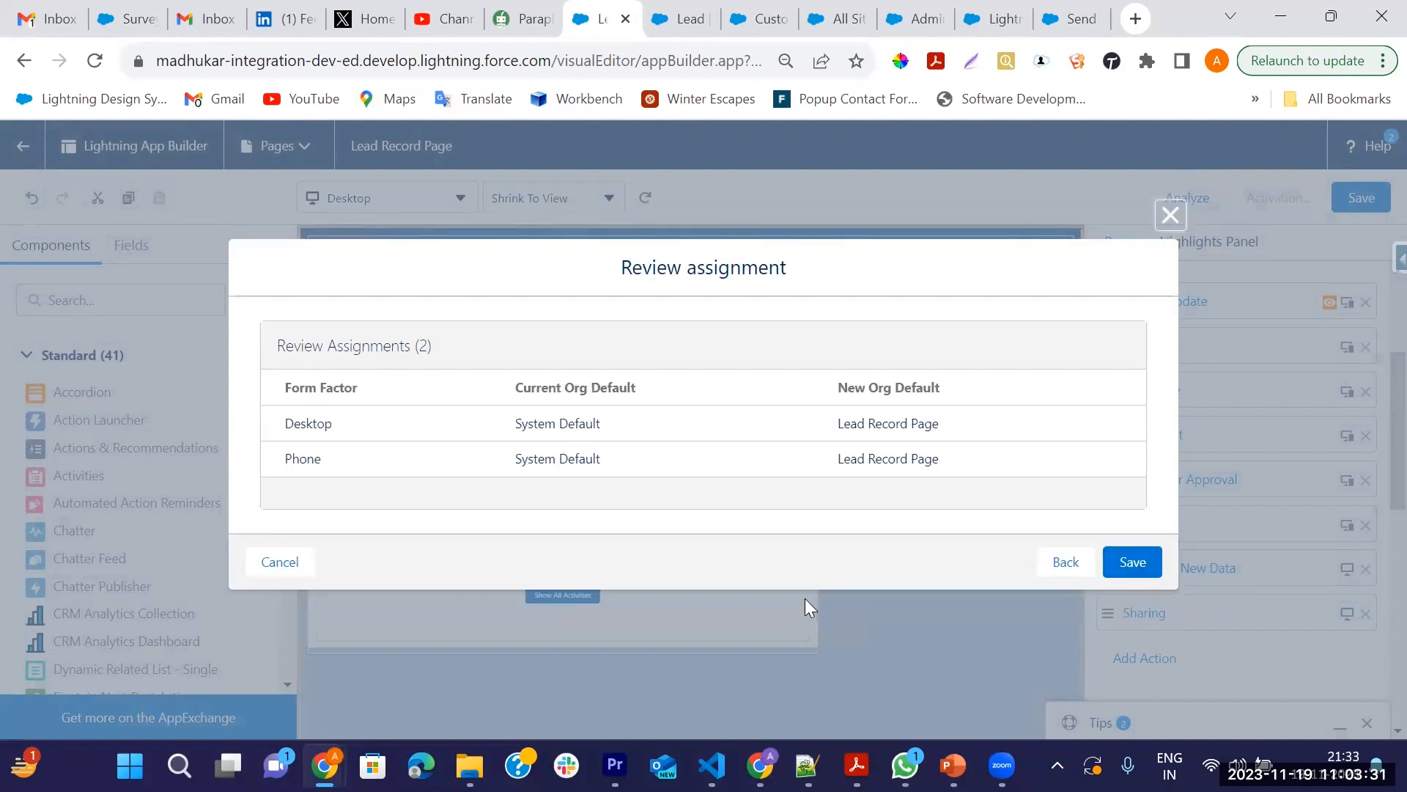
pyautogui.click(1132, 562)
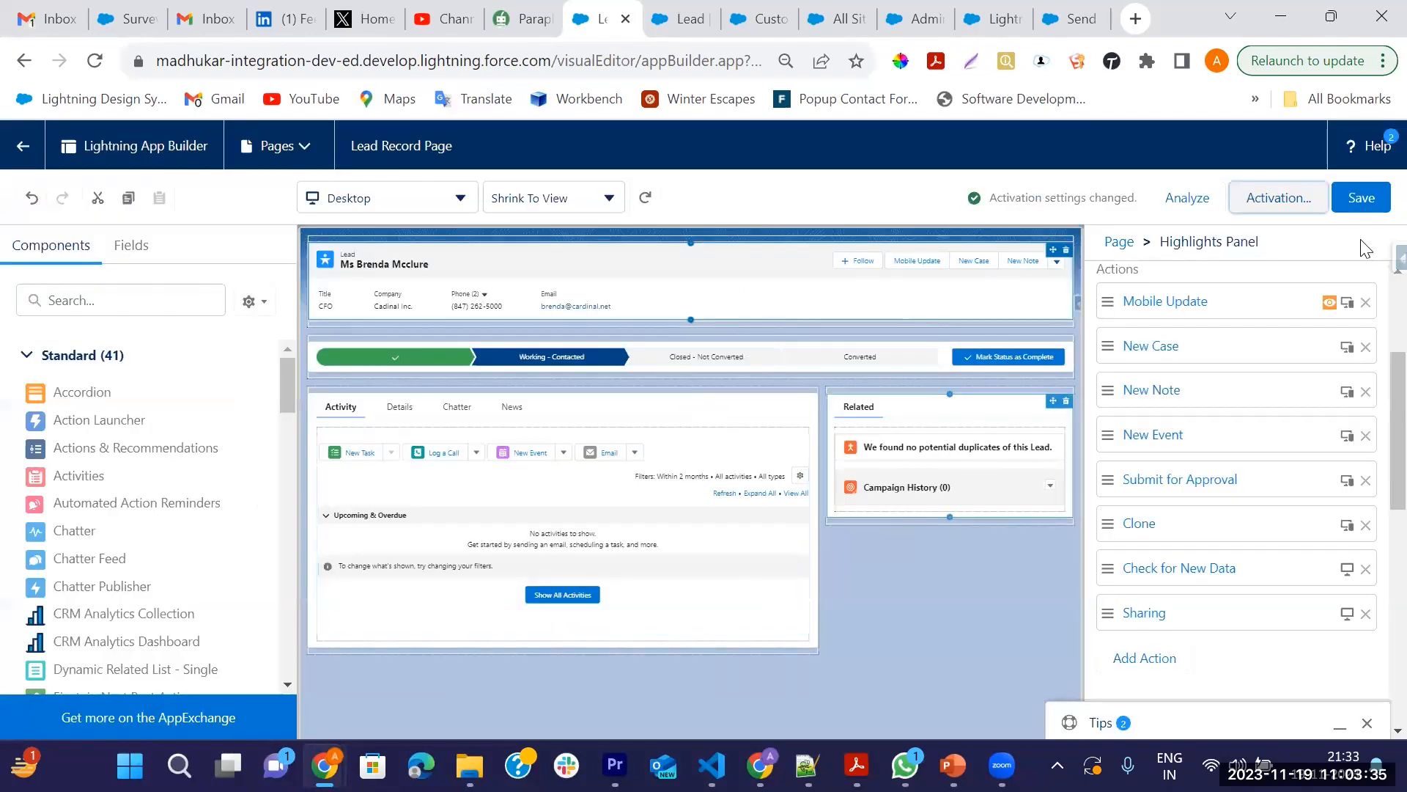
# Save the page again, dismiss the tips, and leave the page builder for the lead record.
pyautogui.click(1363, 198)
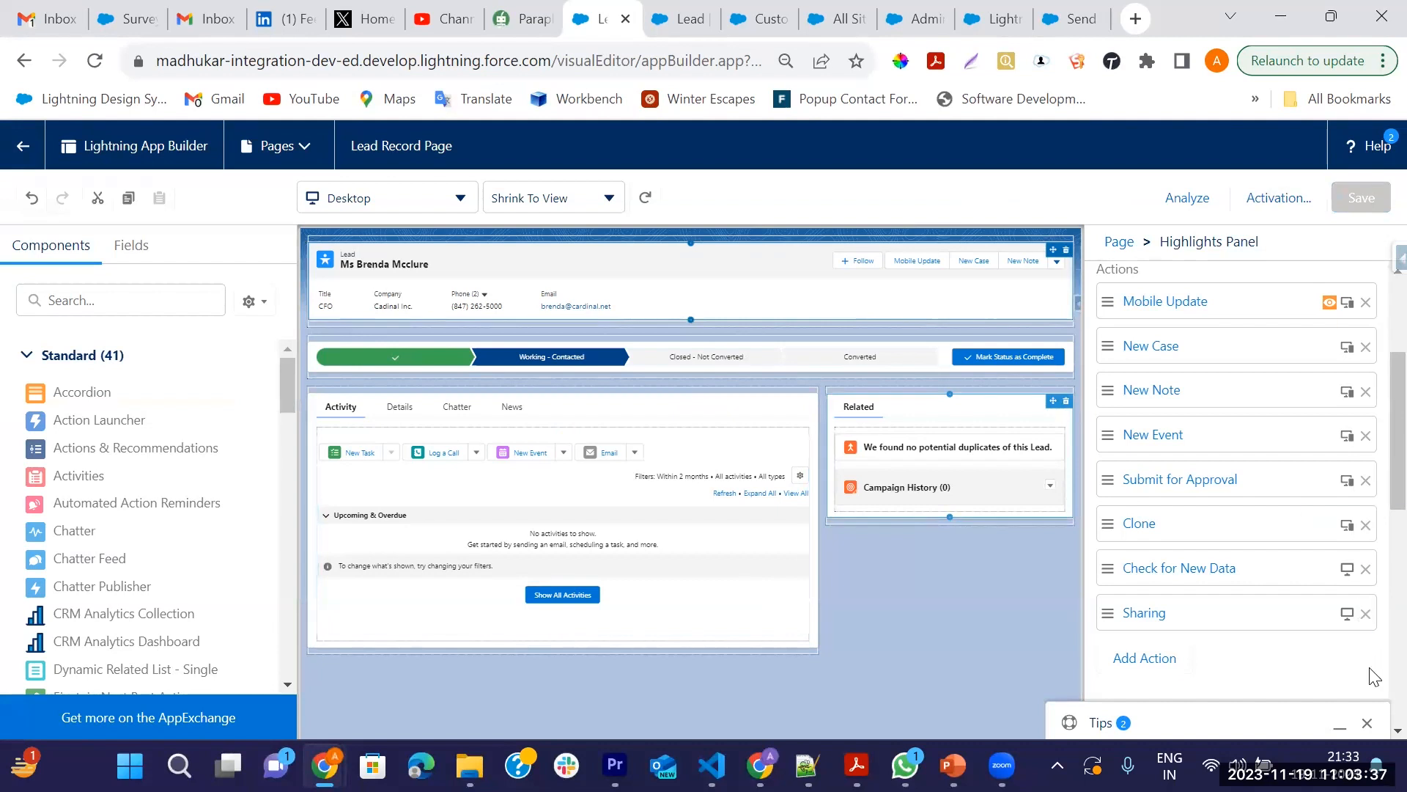
pyautogui.click(1366, 723)
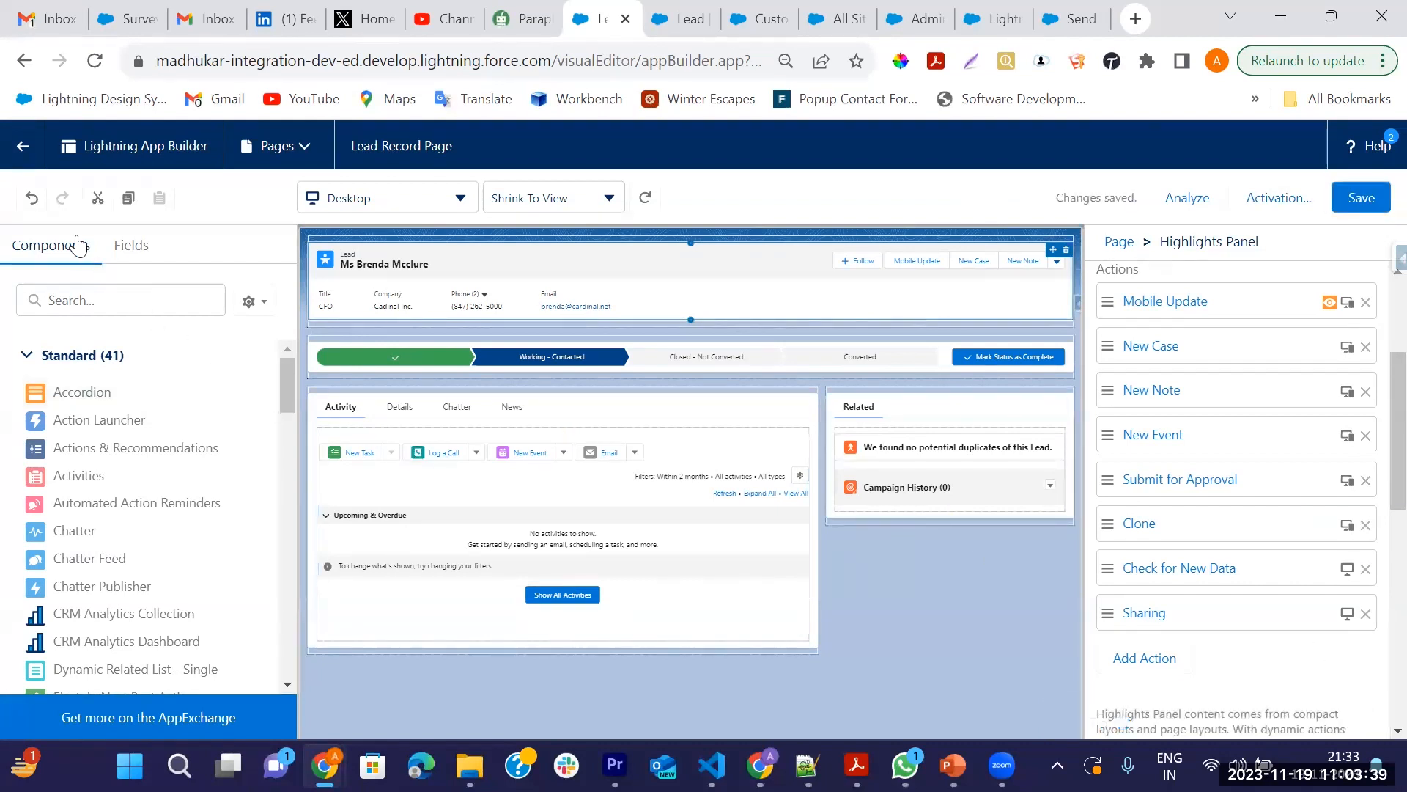
pyautogui.click(23, 146)
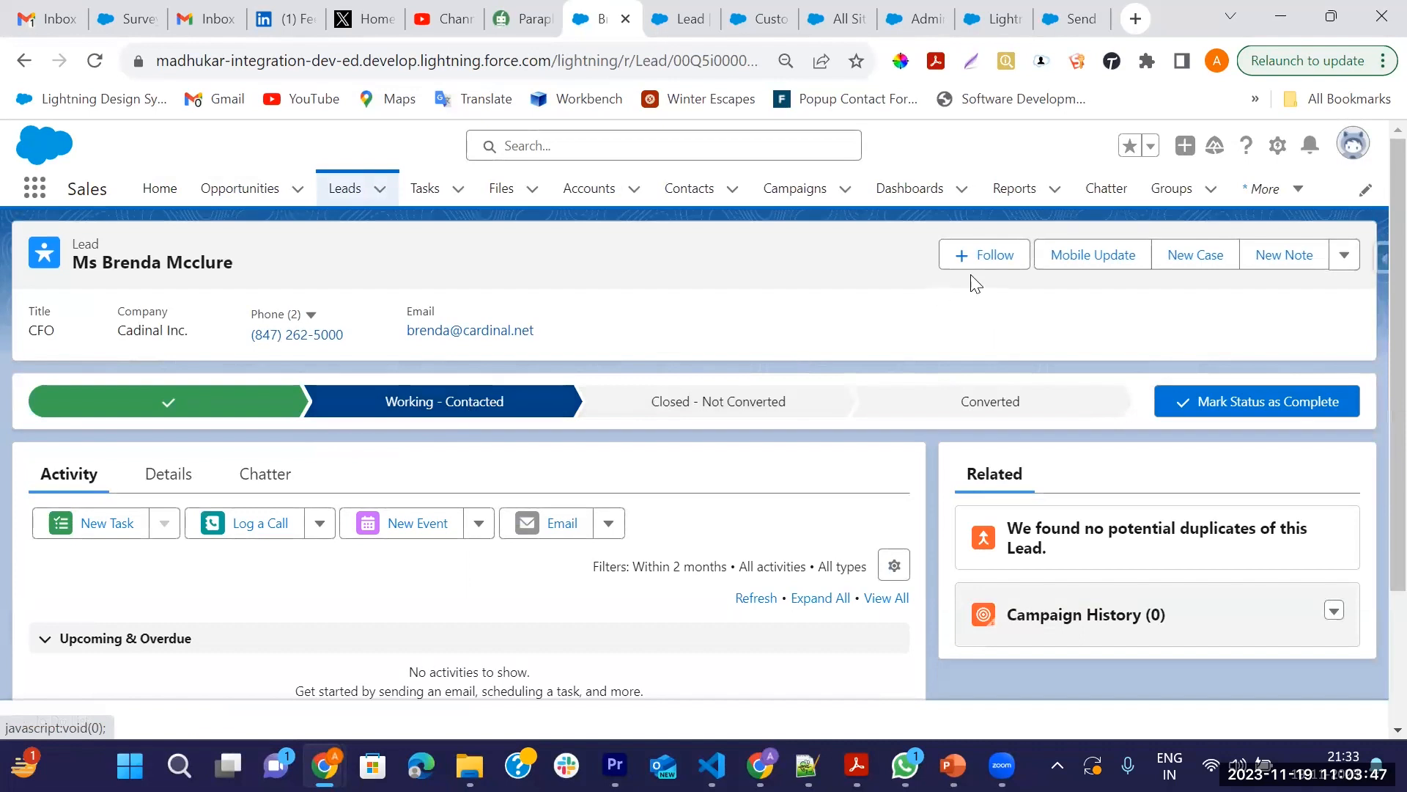
# Switch the Leads list to the All Open Leads view and open the Jackson Controls lead.
pyautogui.click(346, 190)
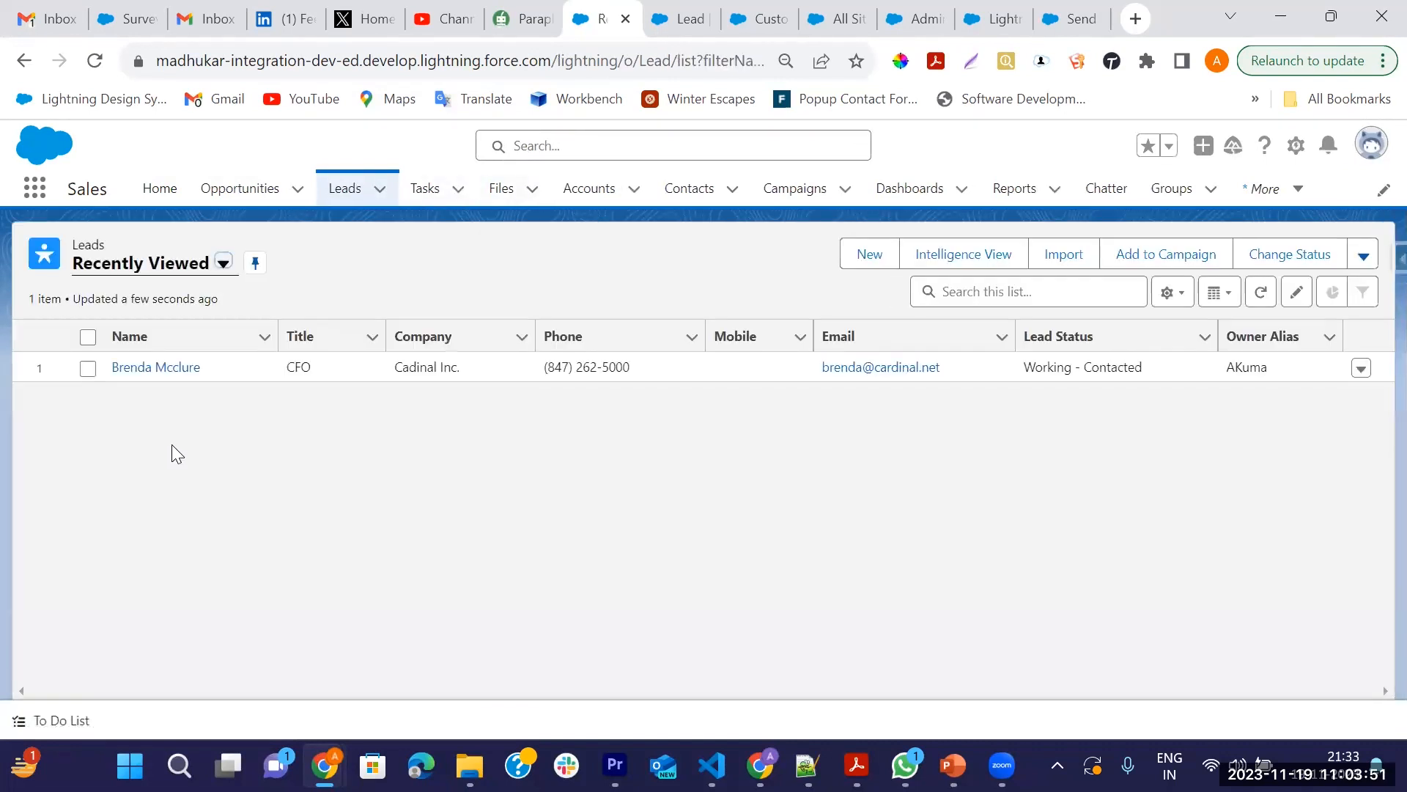
pyautogui.click(223, 262)
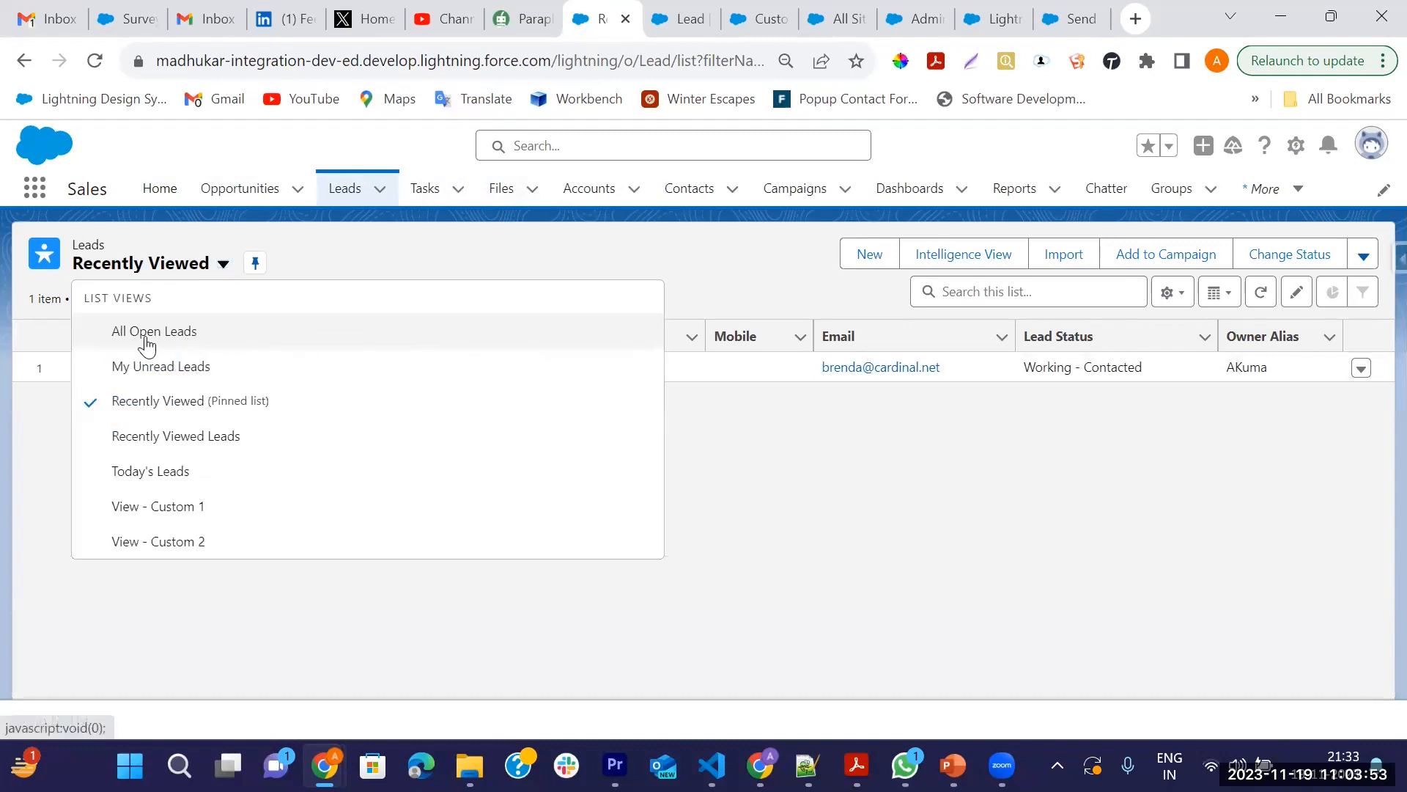
pyautogui.click(146, 345)
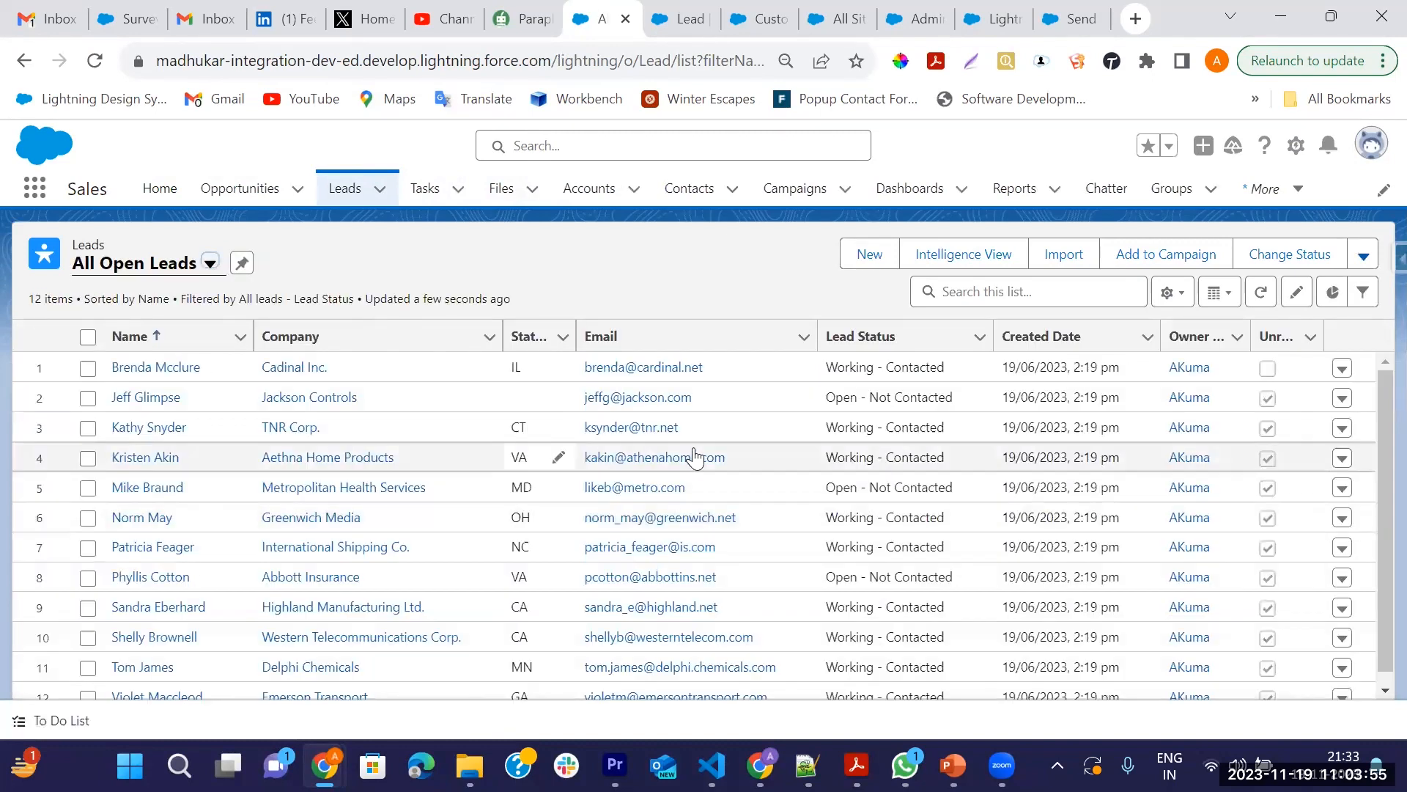
pyautogui.click(135, 398)
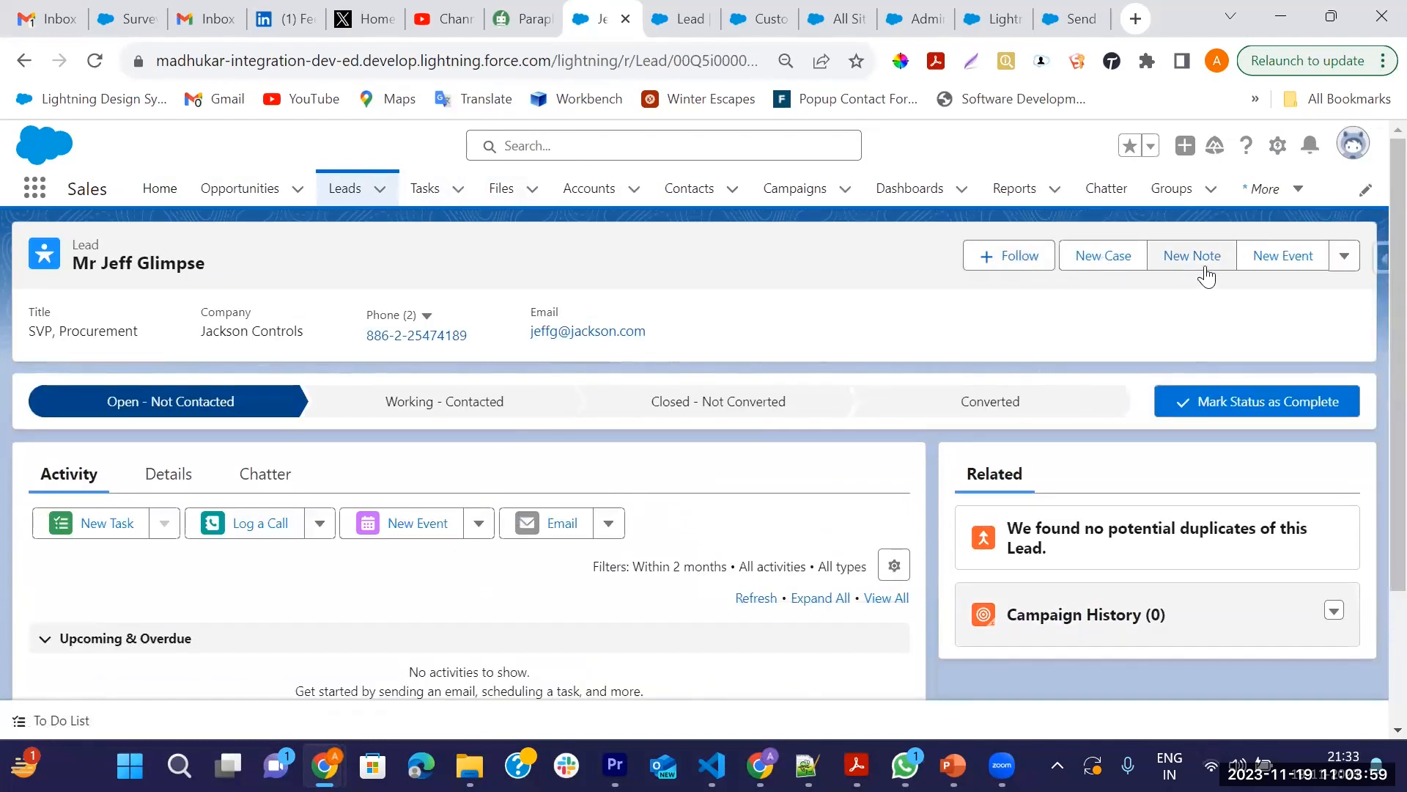
# Change the lead's status to Working - Contacted on the status path and dismiss the notification.
pyautogui.click(410, 416)
pyautogui.click(1241, 412)
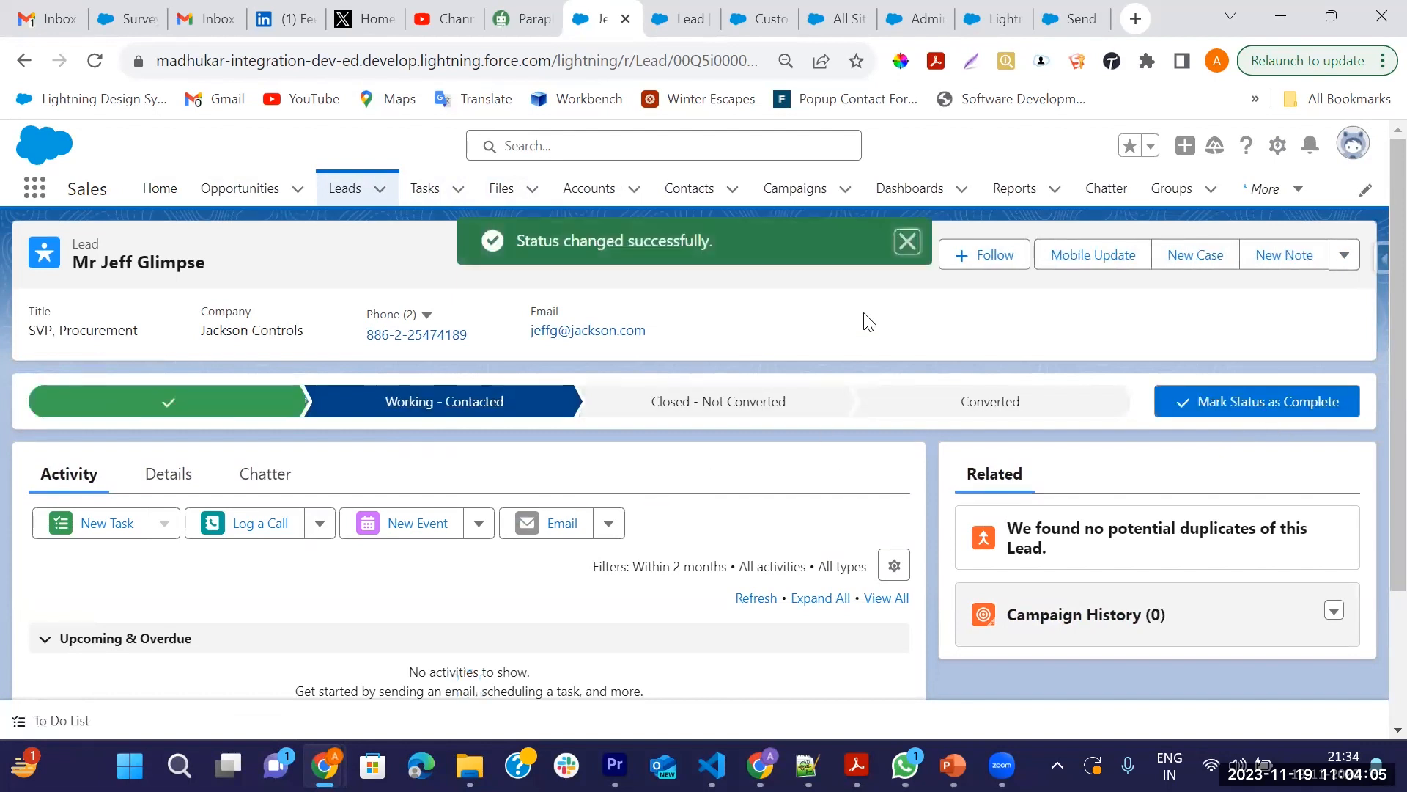
pyautogui.click(908, 242)
# Use the Mobile Update action to enter and save the lead's mobile number, and show the record's details.
pyautogui.click(1071, 258)
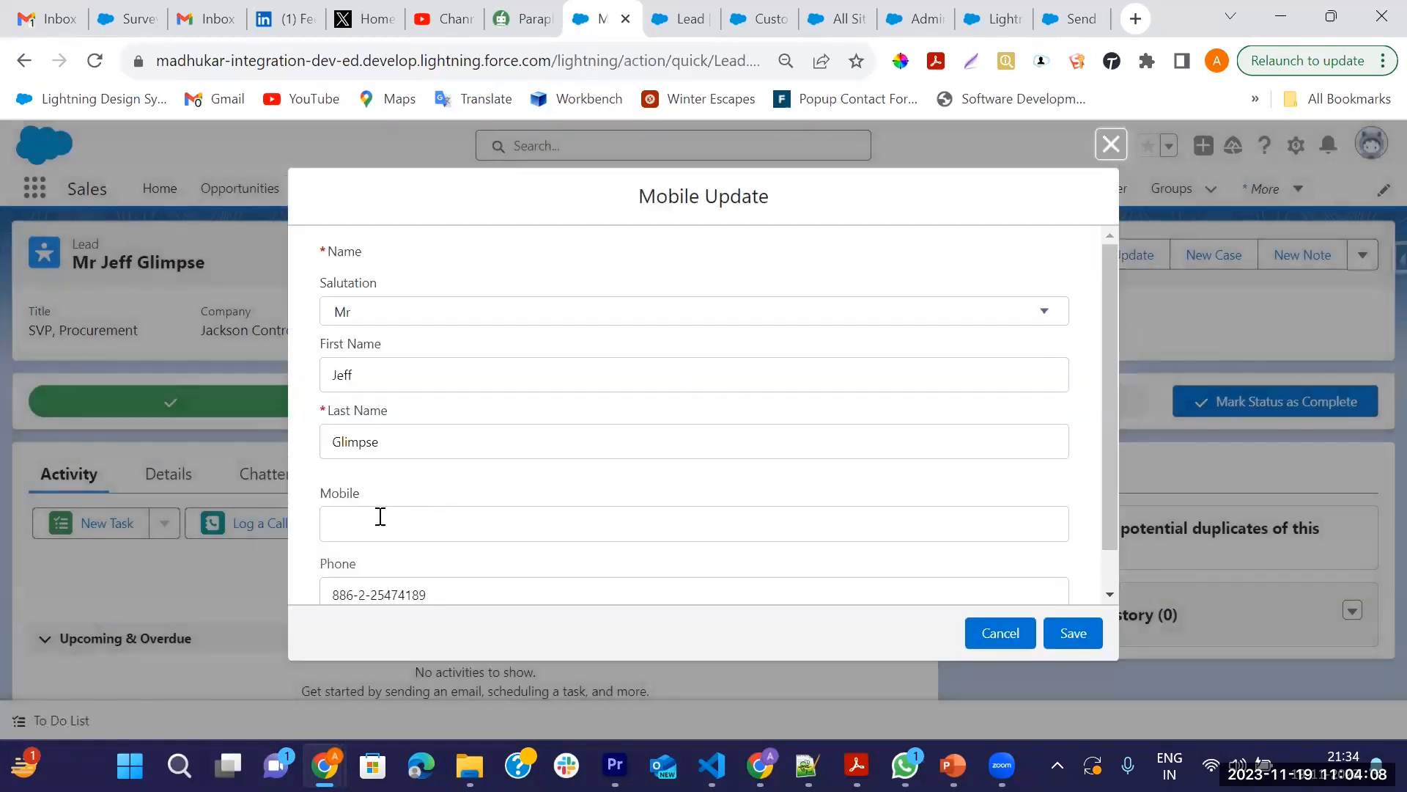
pyautogui.click(381, 517)
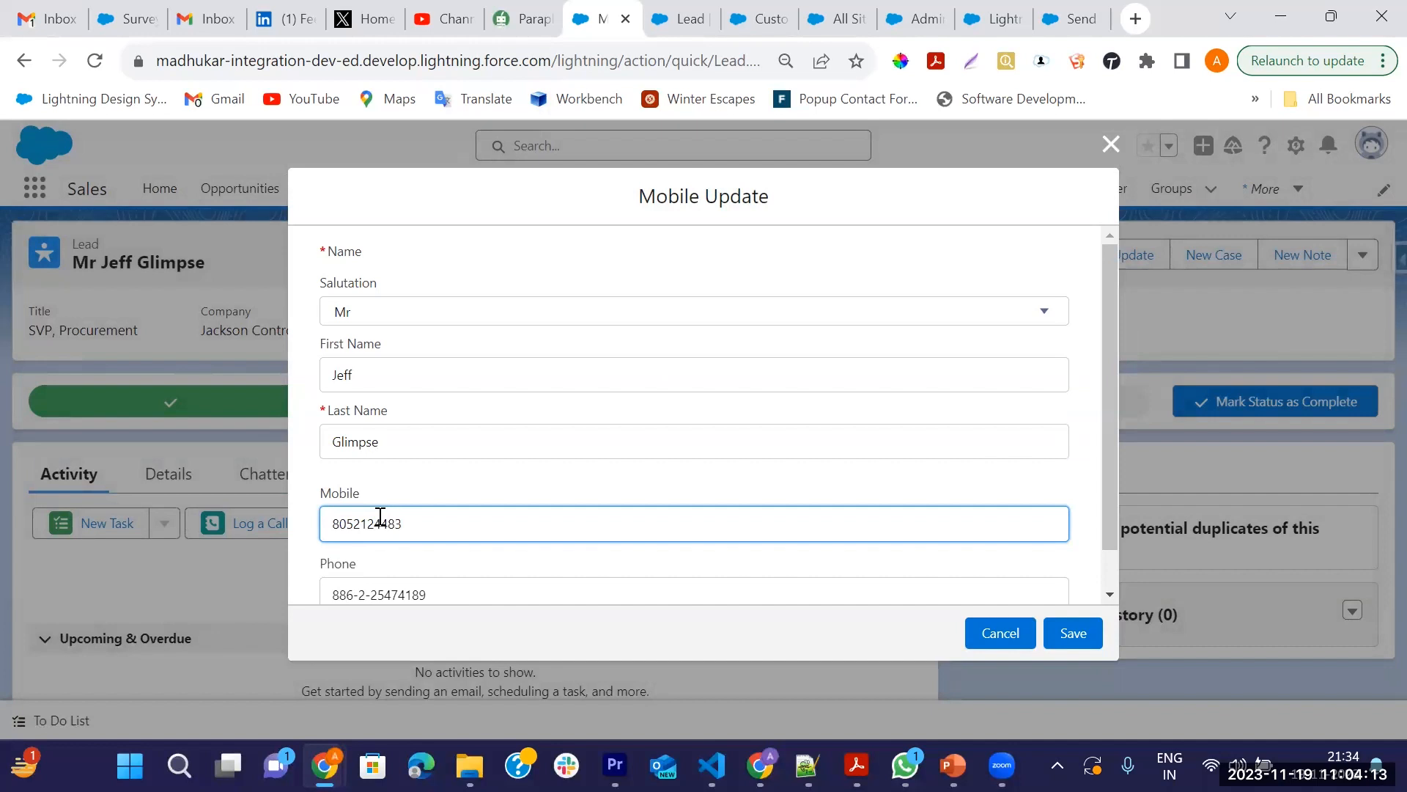
pyautogui.click(1073, 634)
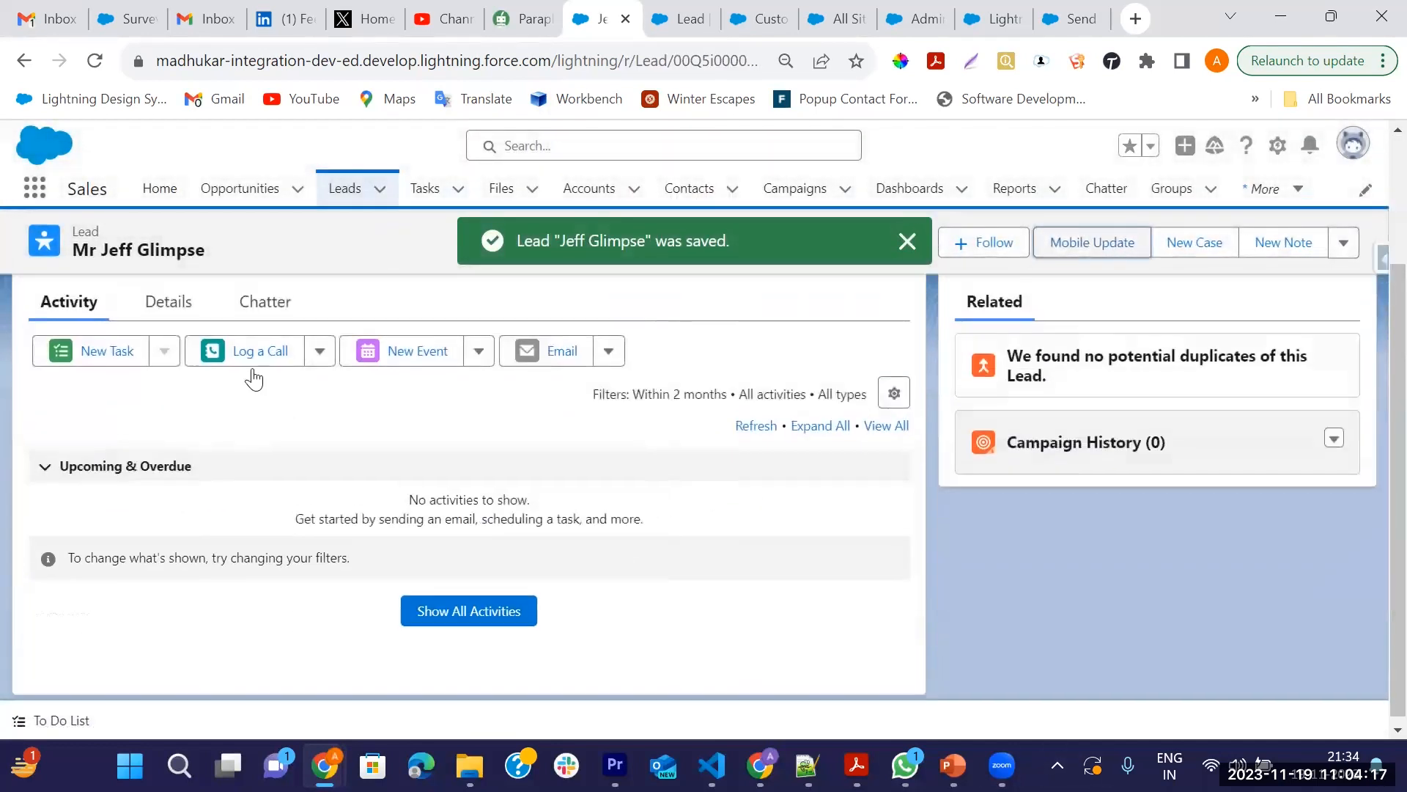
pyautogui.click(181, 412)
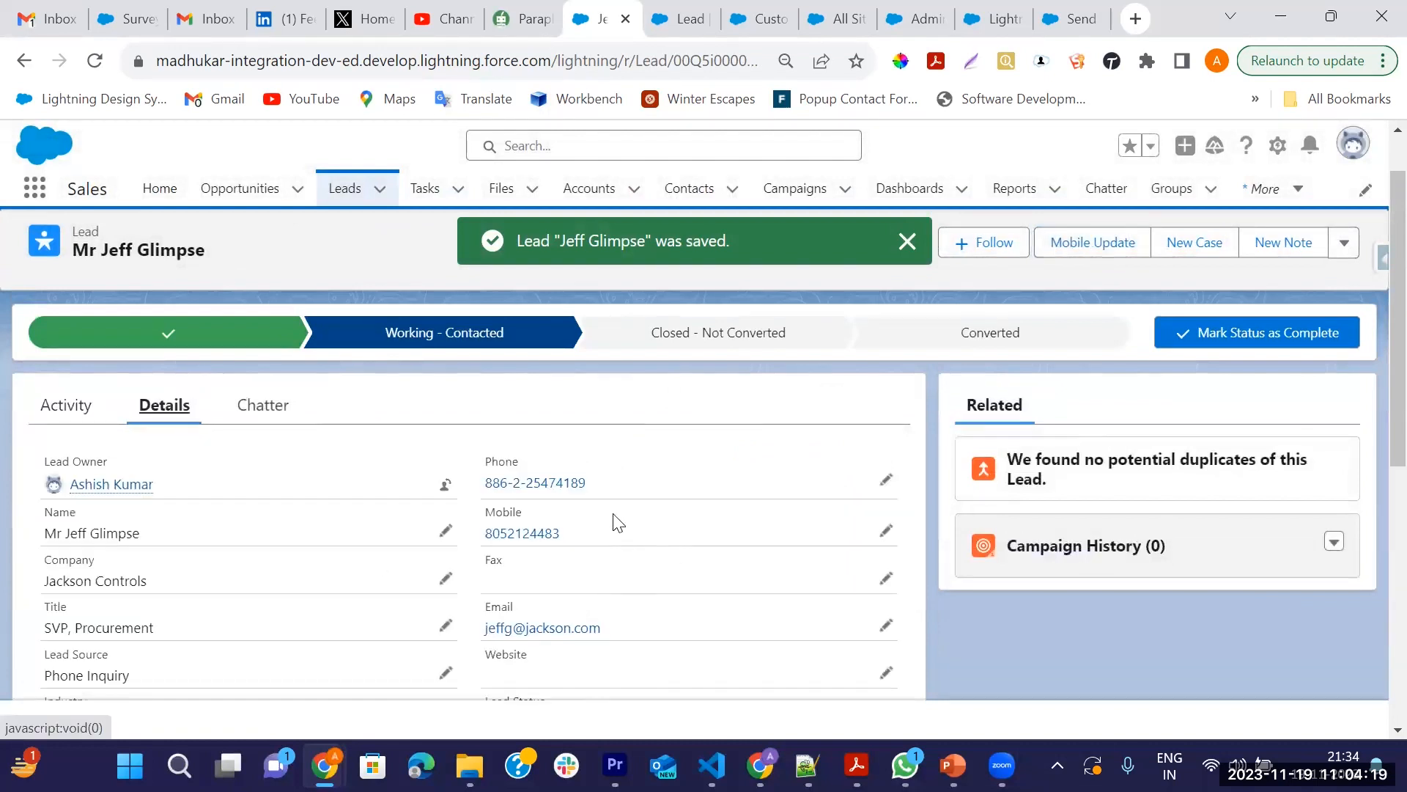